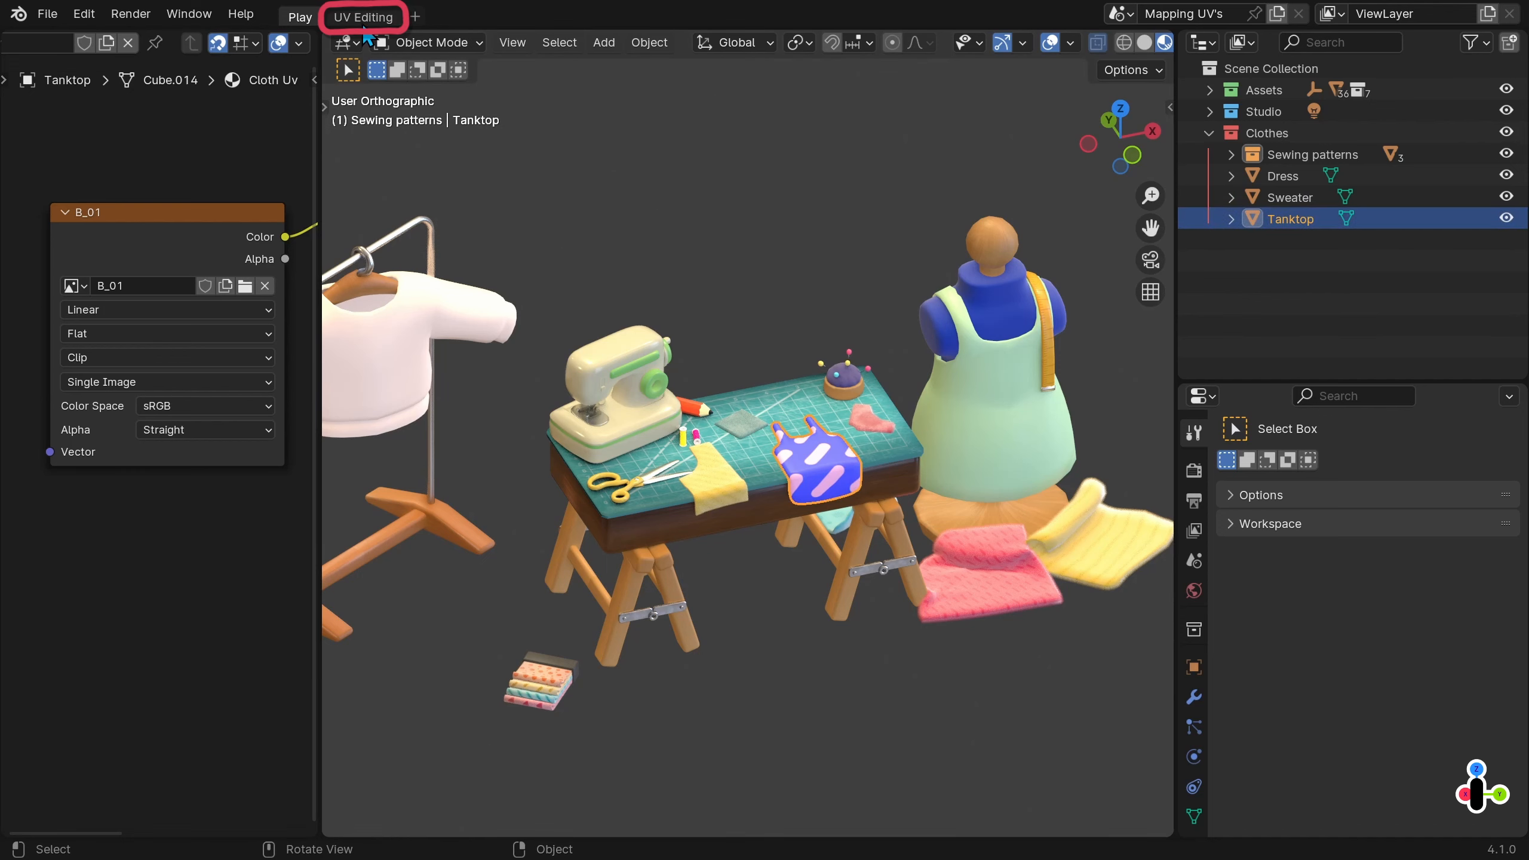
Switch to the UV Editing workspace and open the tank top in Edit Mode.
click(364, 18)
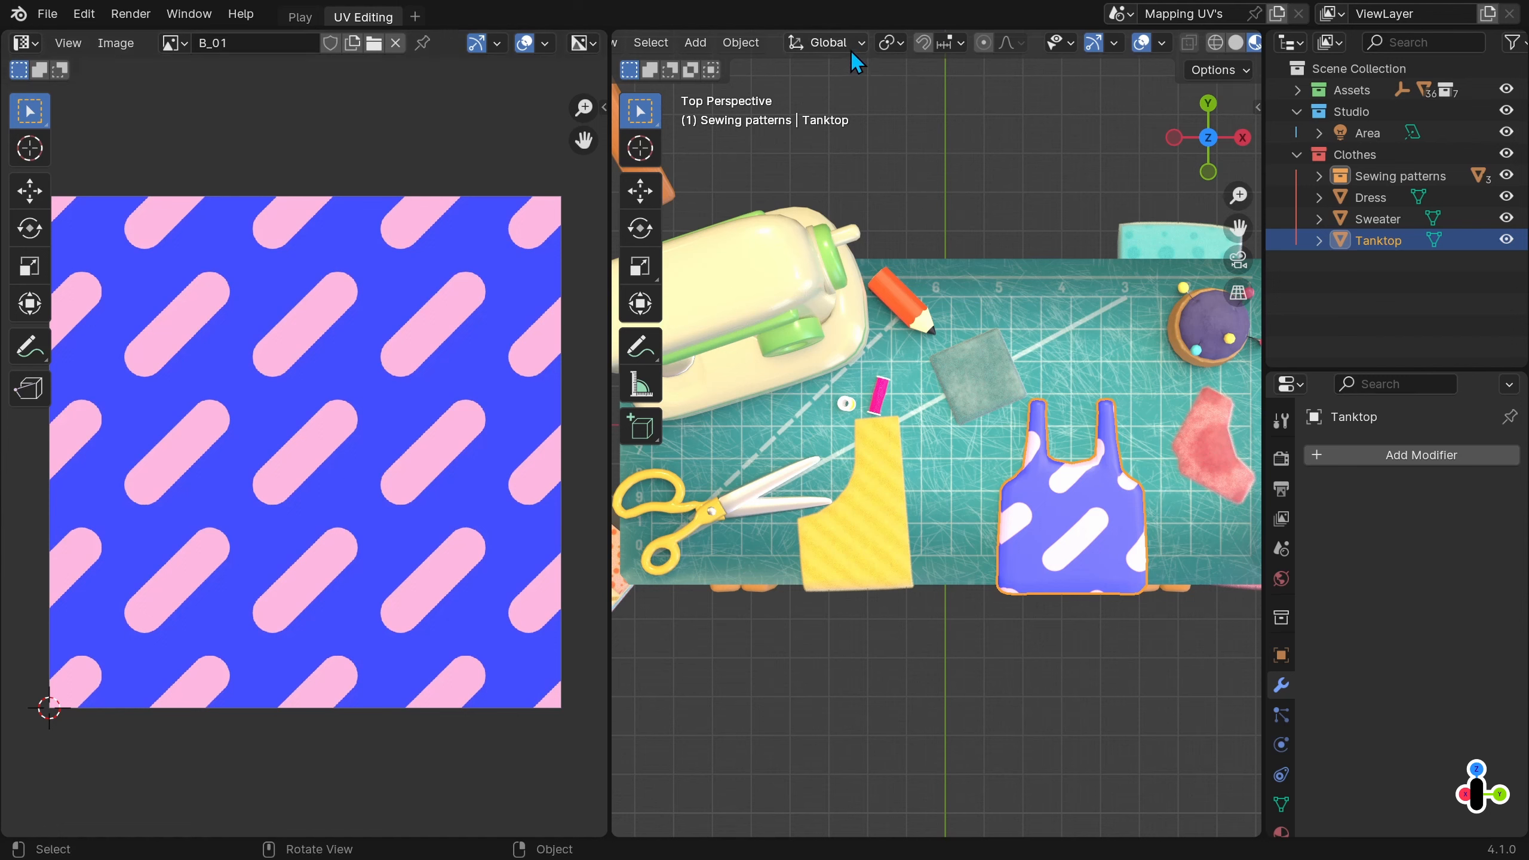
scroll(851, 53, left, 8)
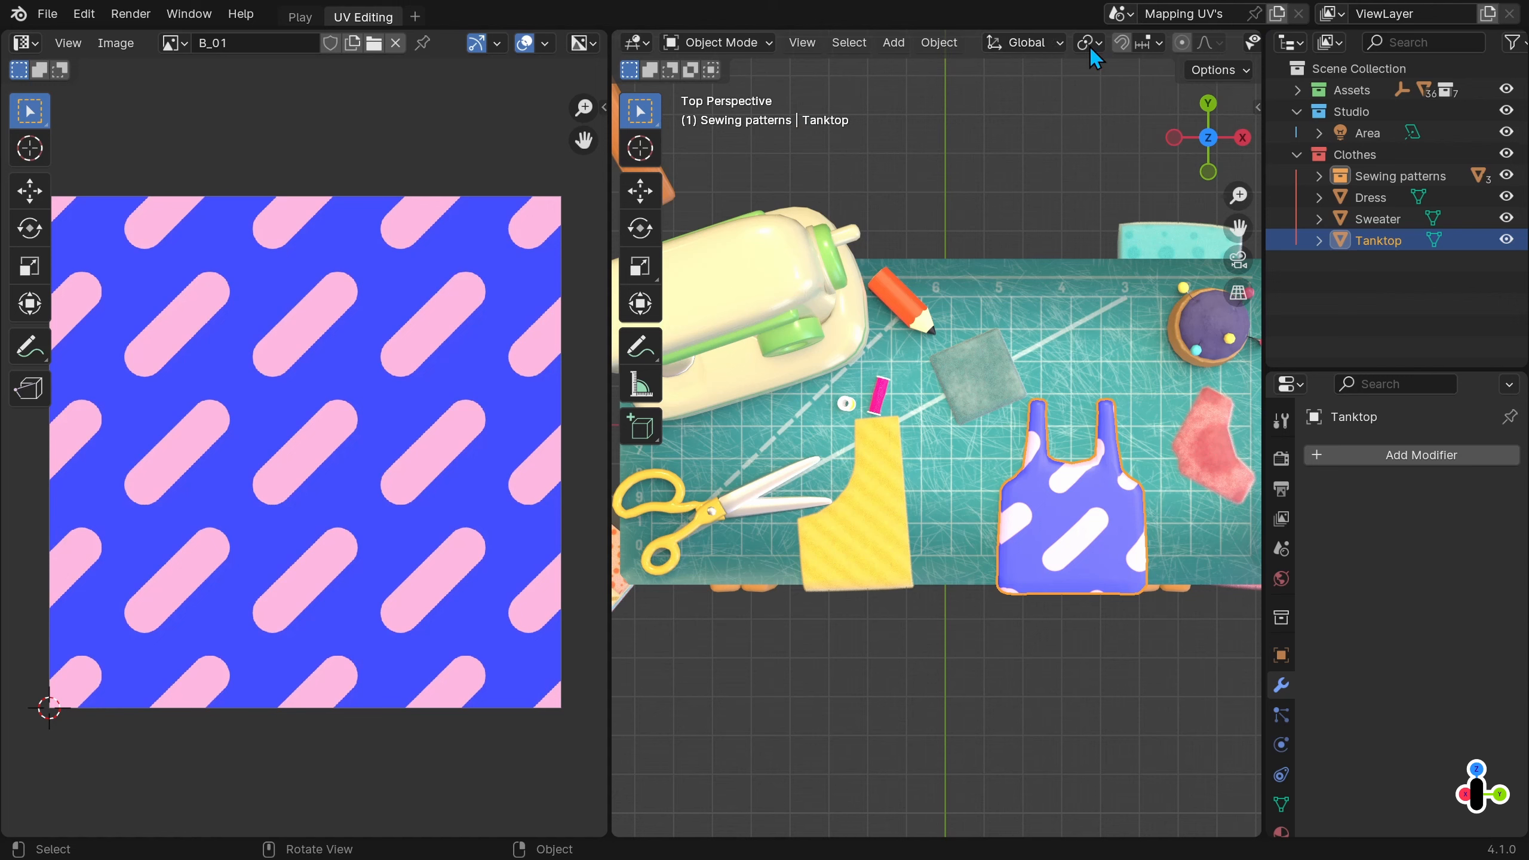
click(746, 45)
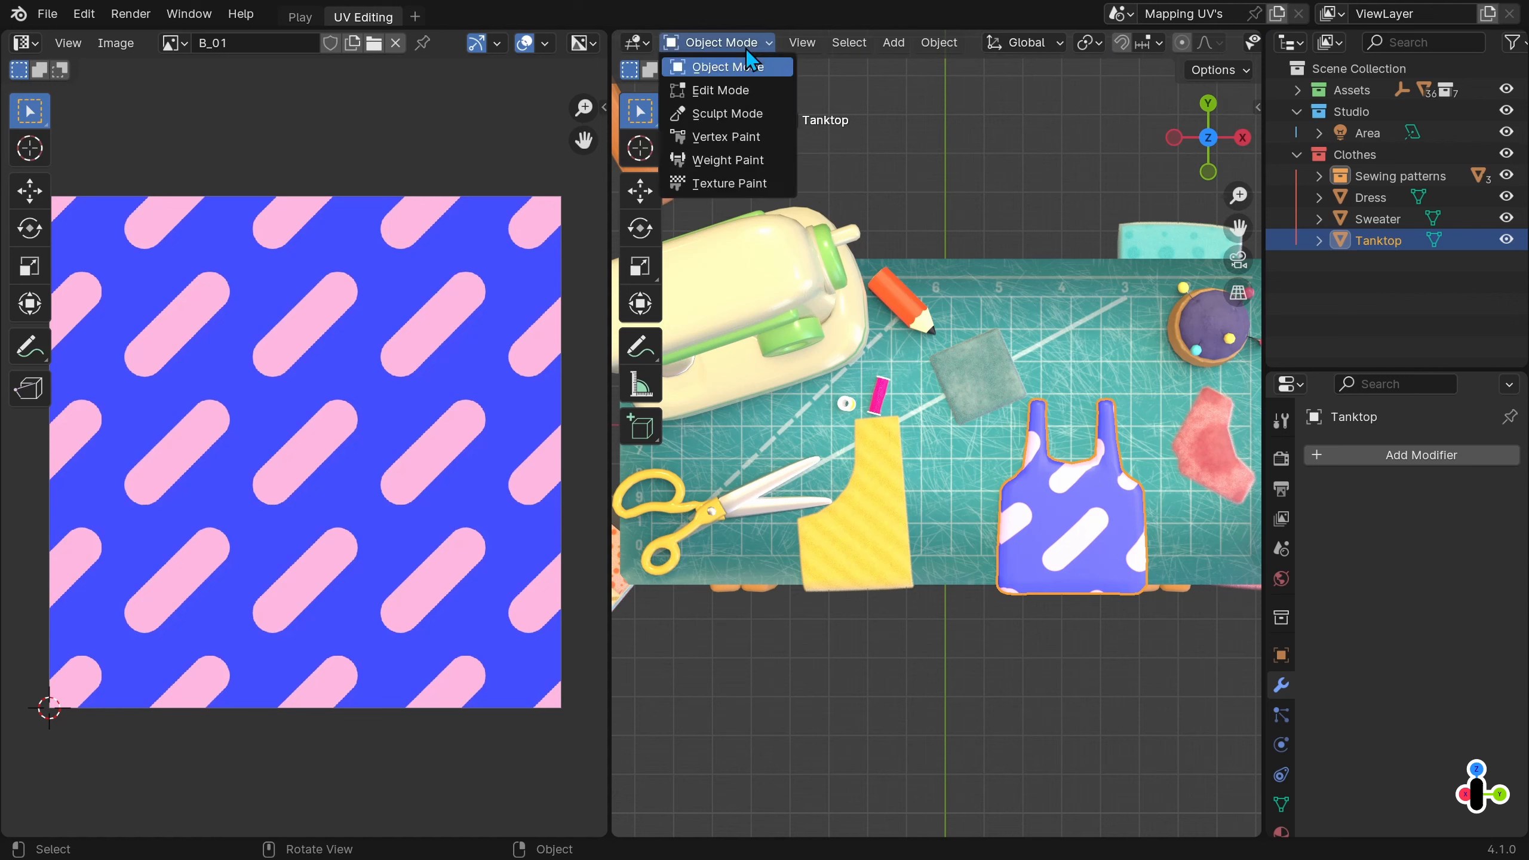
click(749, 91)
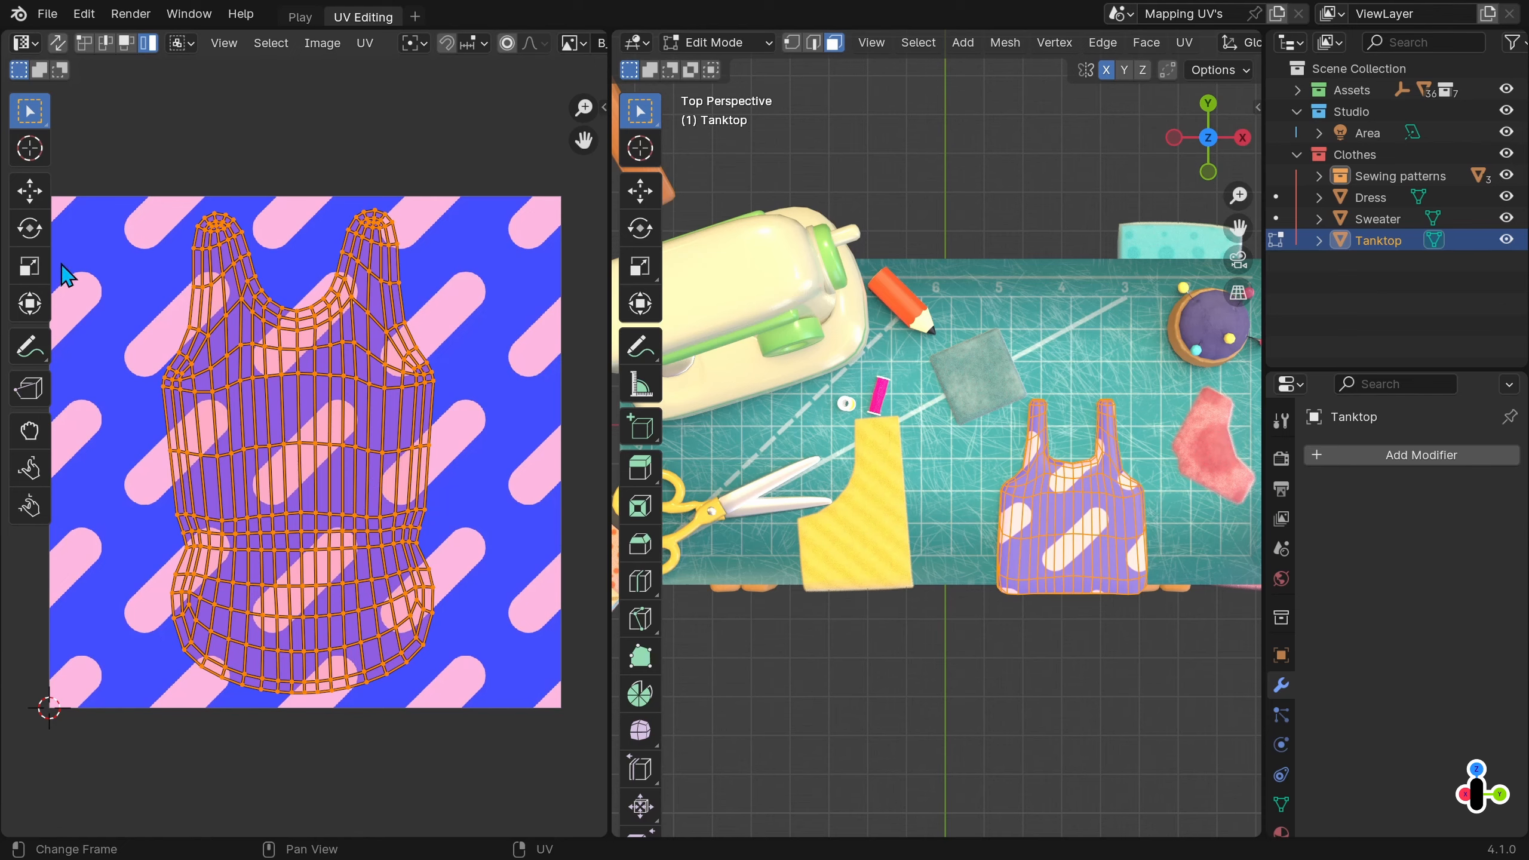
Move the tank top's UV island slightly to the left with the Transform tool, and try stretching and rotating it.
click(37, 306)
mouse_move(296, 452)
mouse_down()
mouse_move(295, 405)
mouse_move(283, 482)
mouse_move(278, 455)
mouse_up()
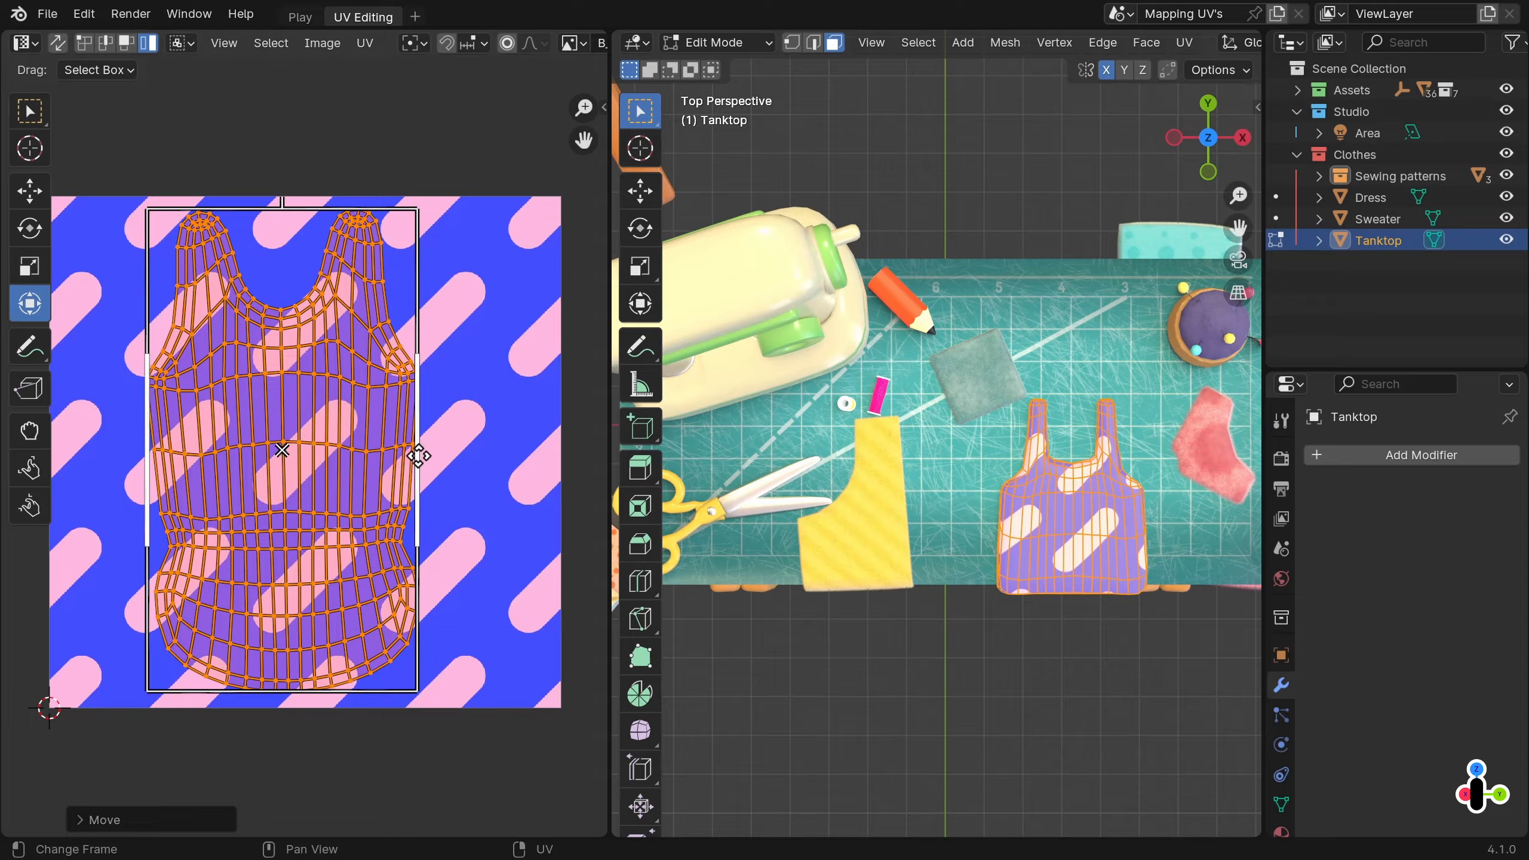
drag(416, 452, 488, 464)
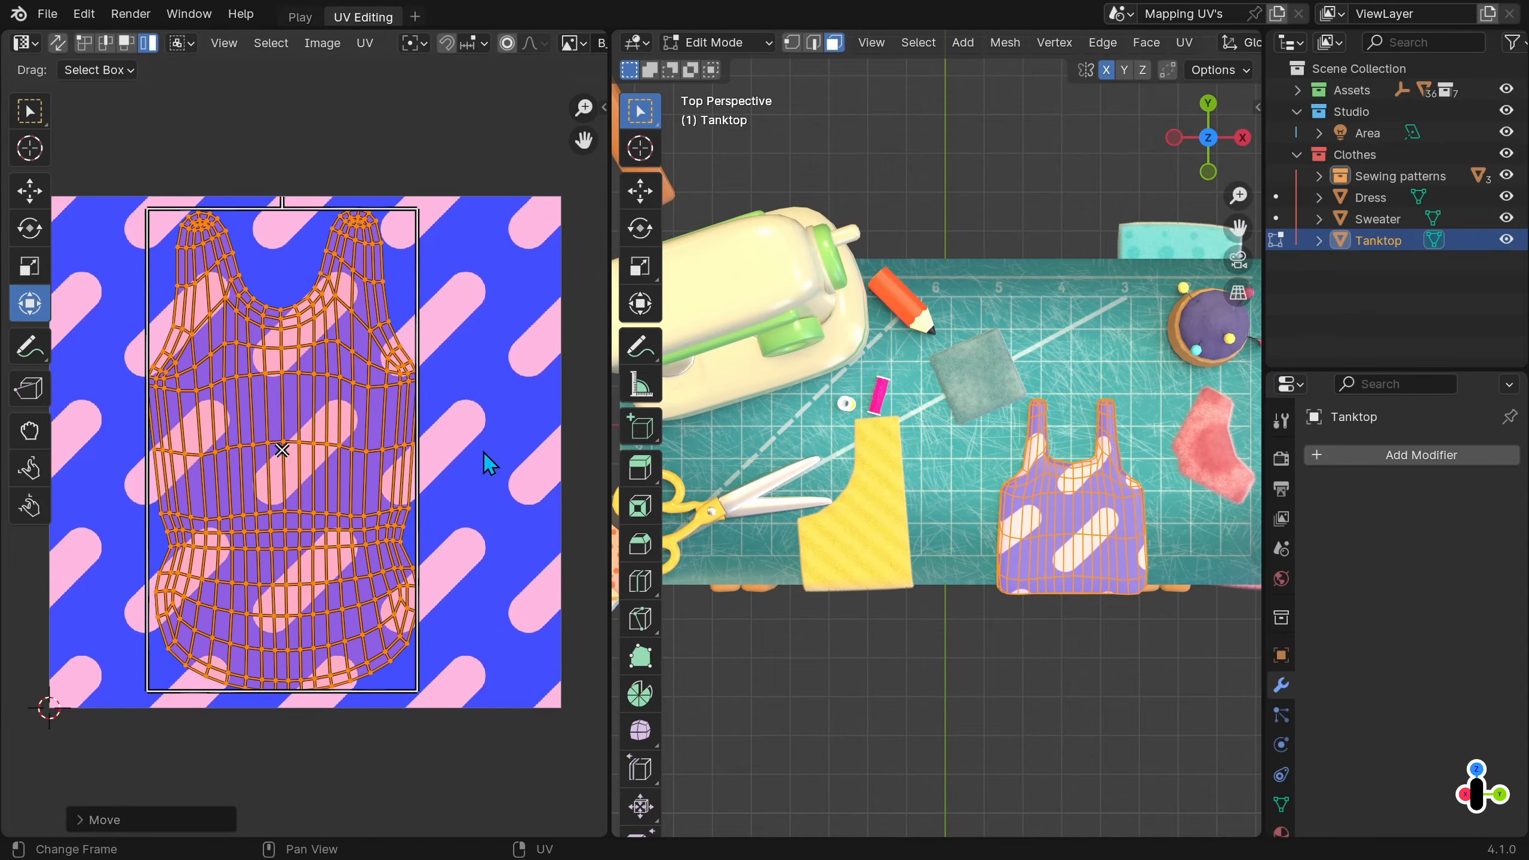
drag(280, 195, 339, 259)
Try moving a single neckline vertex of the tank top's UVs in vertex selection mode, and undo the move.
click(85, 42)
click(231, 252)
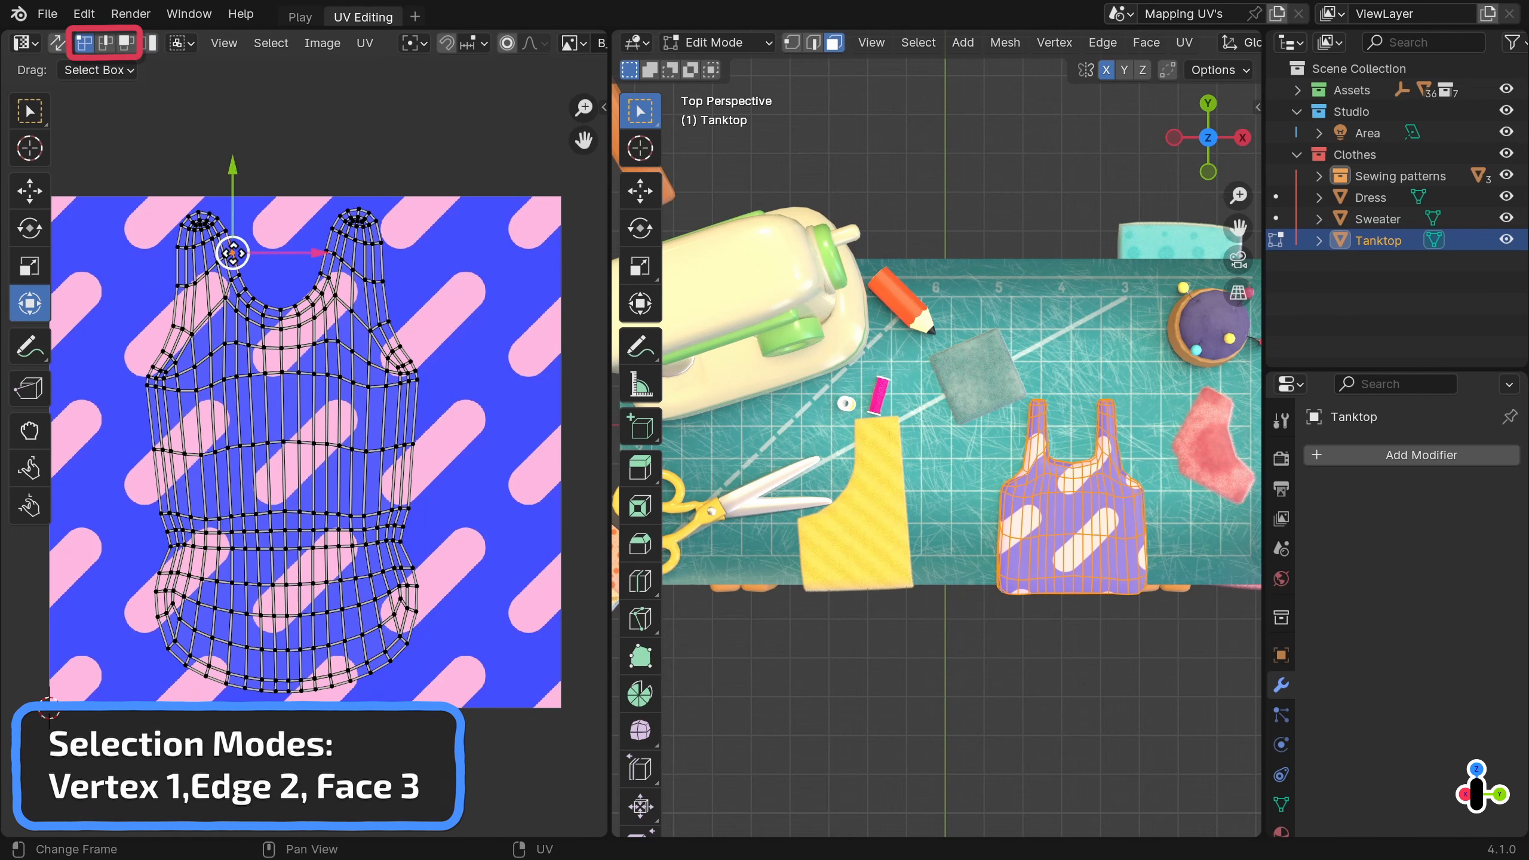
drag(232, 250, 264, 210)
key(ctrl+z)
Try moving a path of neckline edges in the tank top's UVs using edge selection mode.
click(106, 42)
click(231, 241)
ctrl+click(272, 306)
right_click(264, 209)
Try moving the faces of one shoulder strap in the tank top's UVs using face selection mode.
key(4)
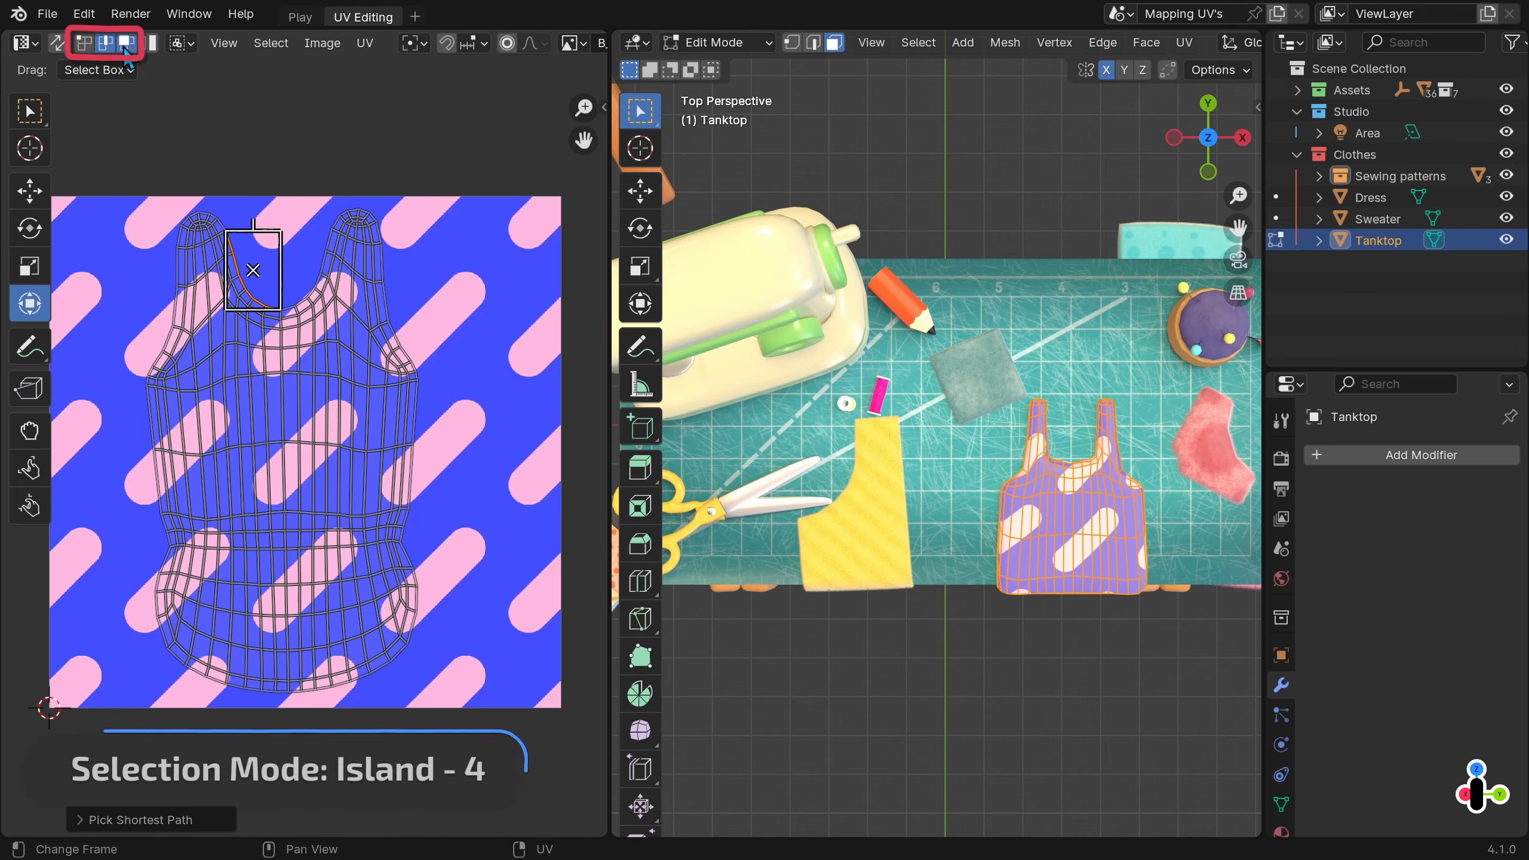
click(221, 262)
drag(221, 261, 234, 217)
right_click(234, 216)
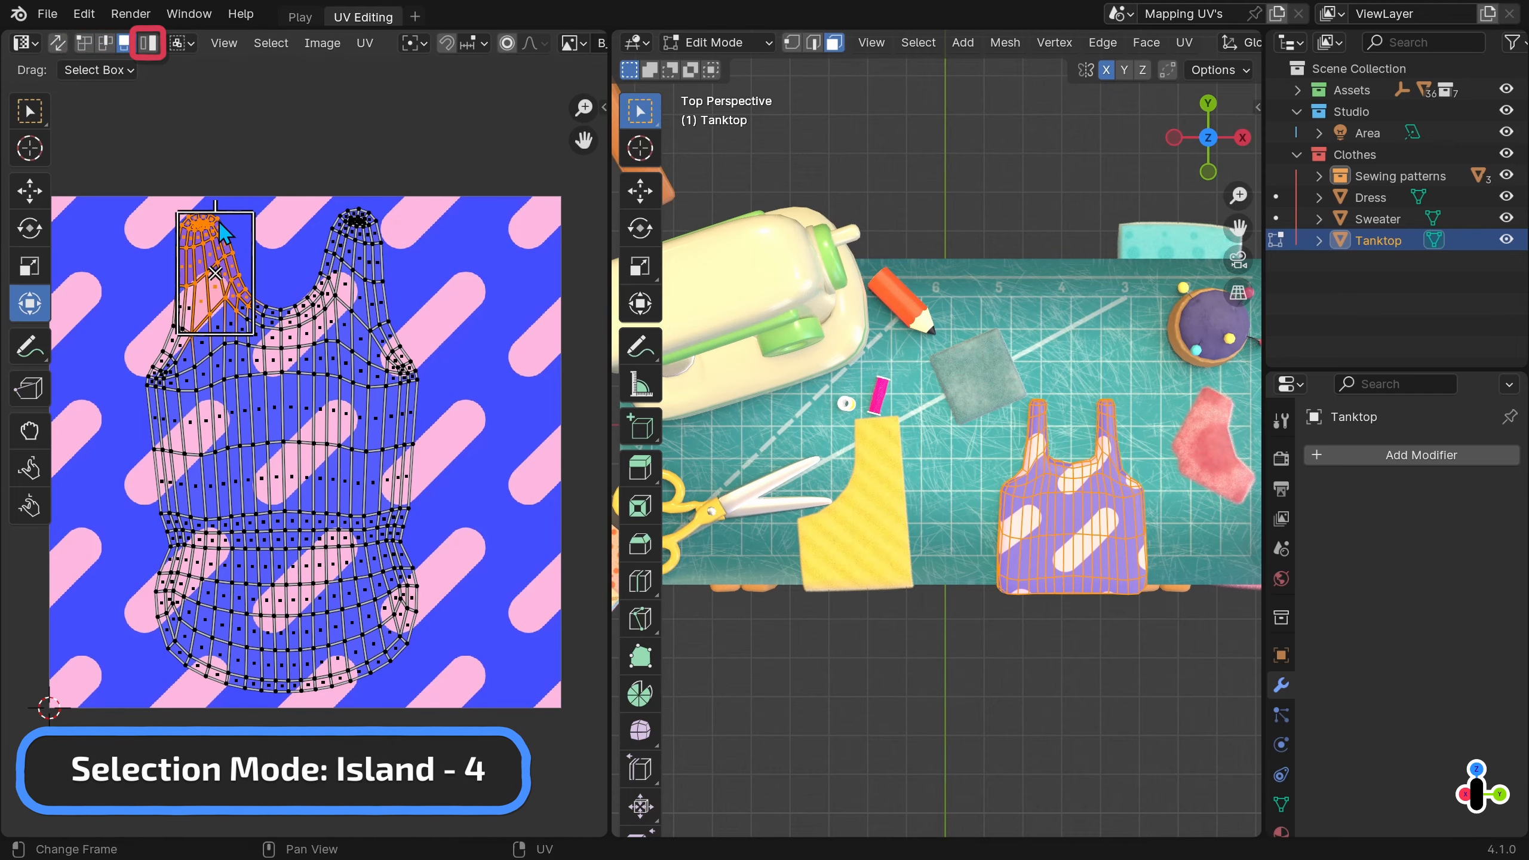
Switch to island selection mode, select the tank top's whole UV island and try moving it.
click(149, 47)
click(239, 338)
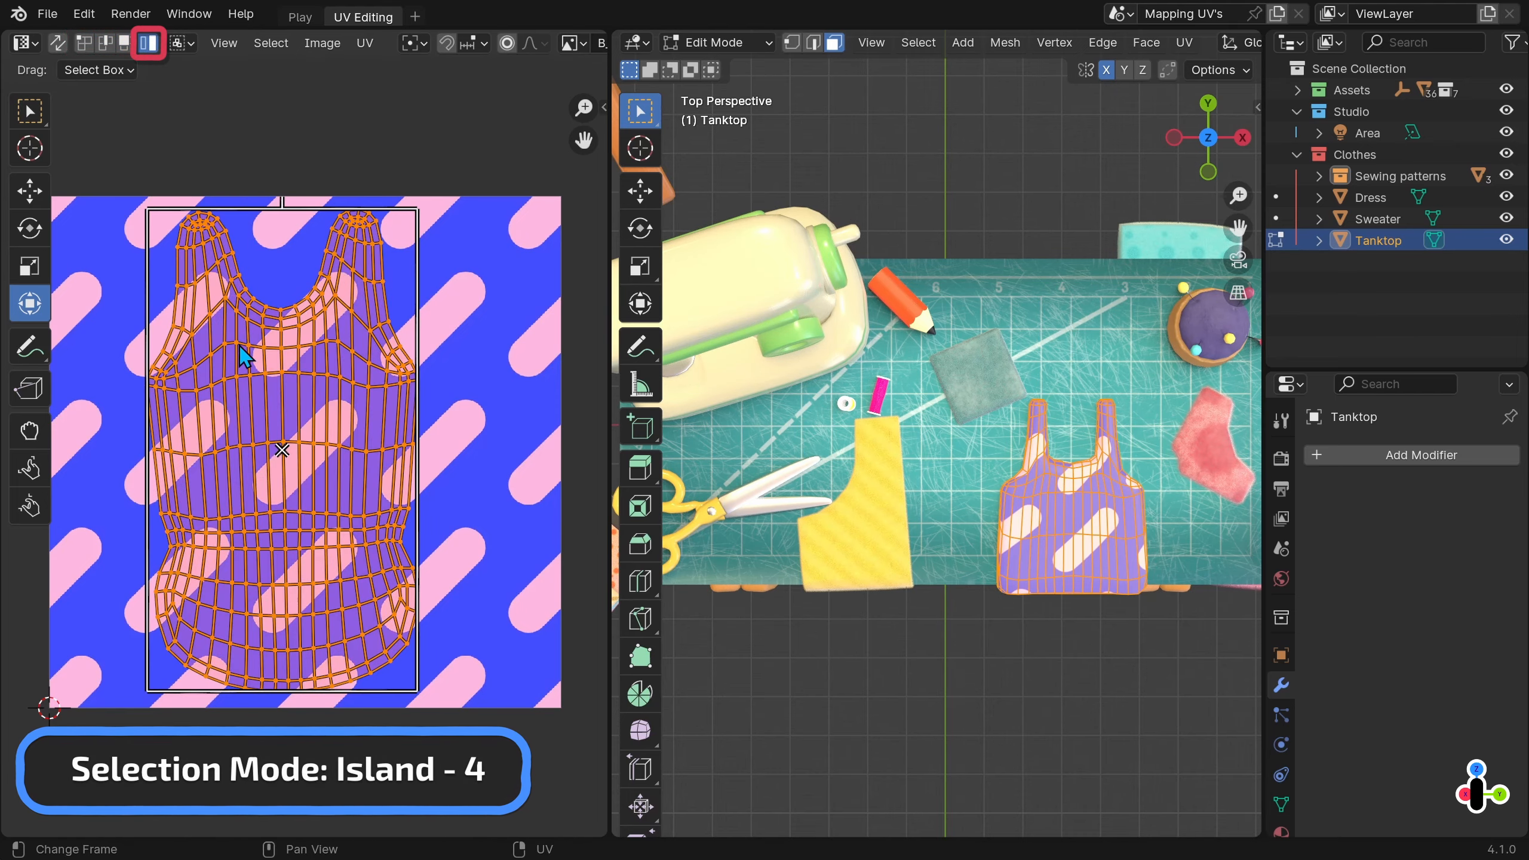
mouse_move(281, 450)
mouse_down()
mouse_move(245, 419)
mouse_move(294, 479)
mouse_move(304, 432)
mouse_up()
right_click(304, 431)
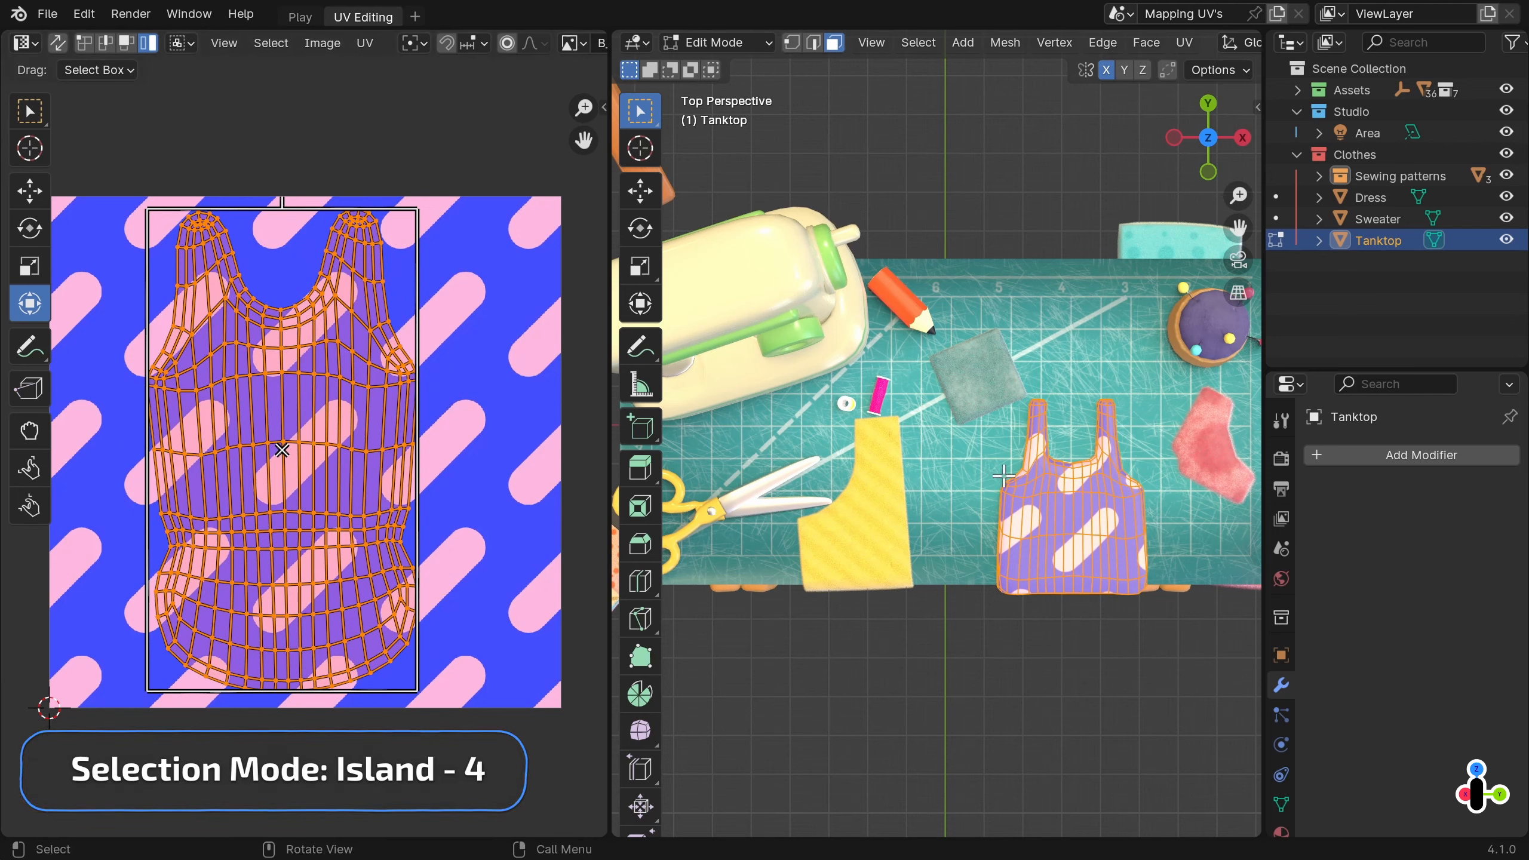
Box-select different parts of the tank top mesh in the 3D view, and finish by selecting all of its faces.
drag(968, 462, 1091, 628)
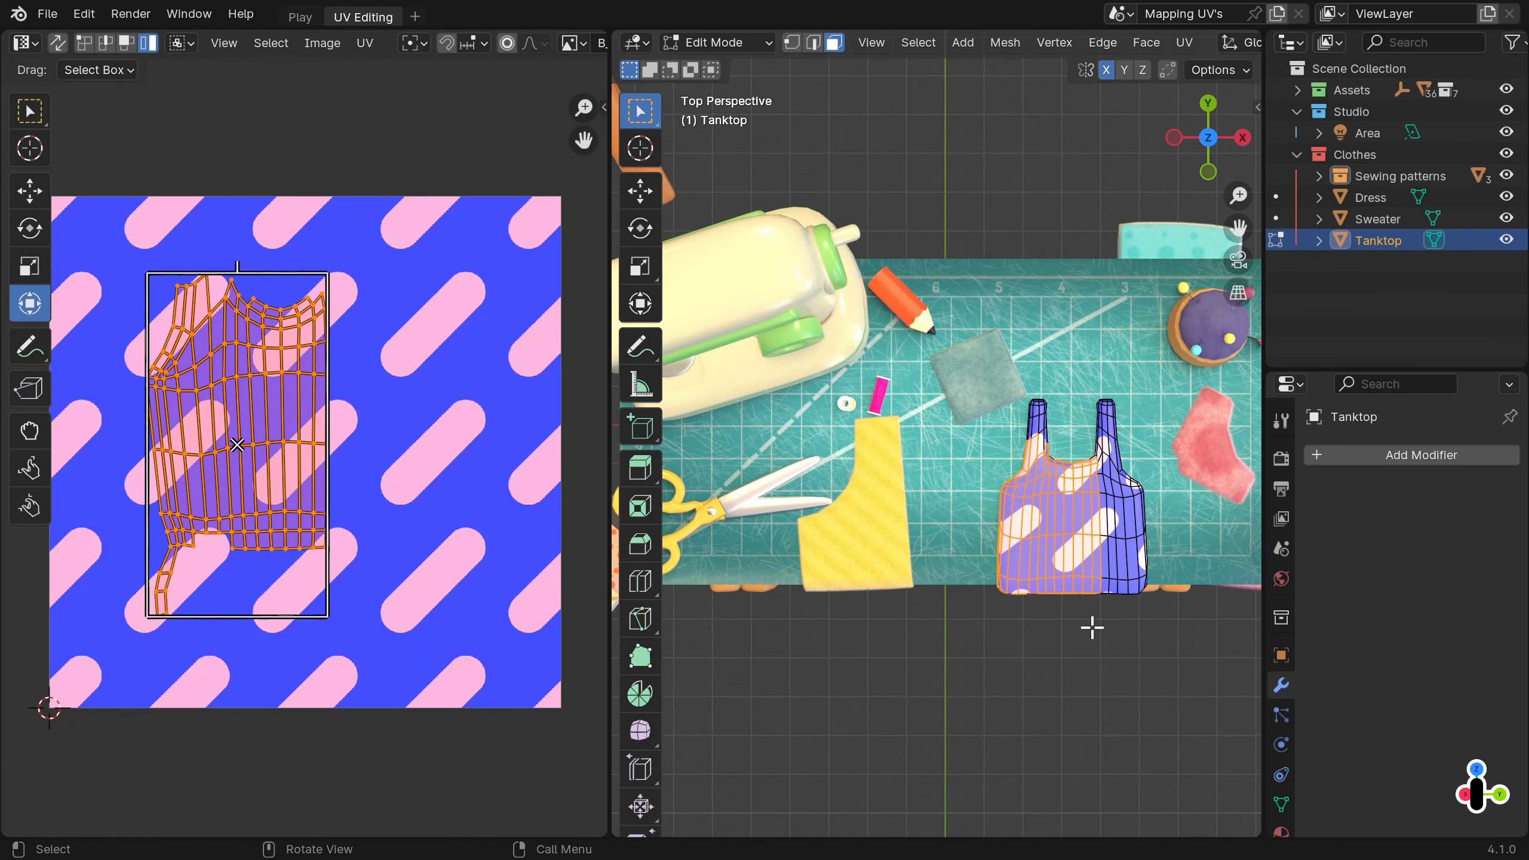
drag(1086, 367, 1181, 523)
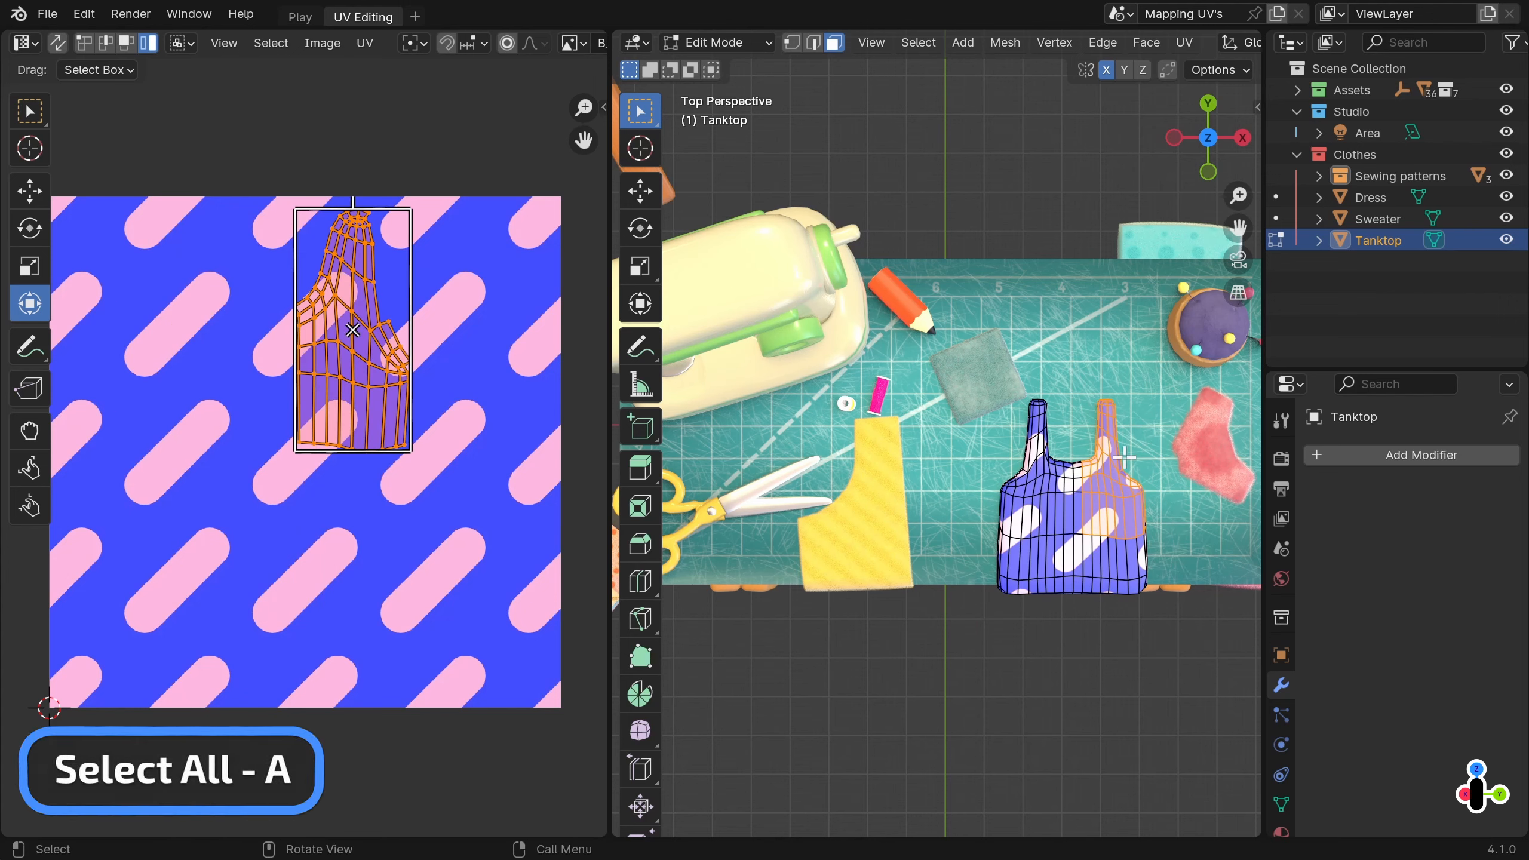
key(a)
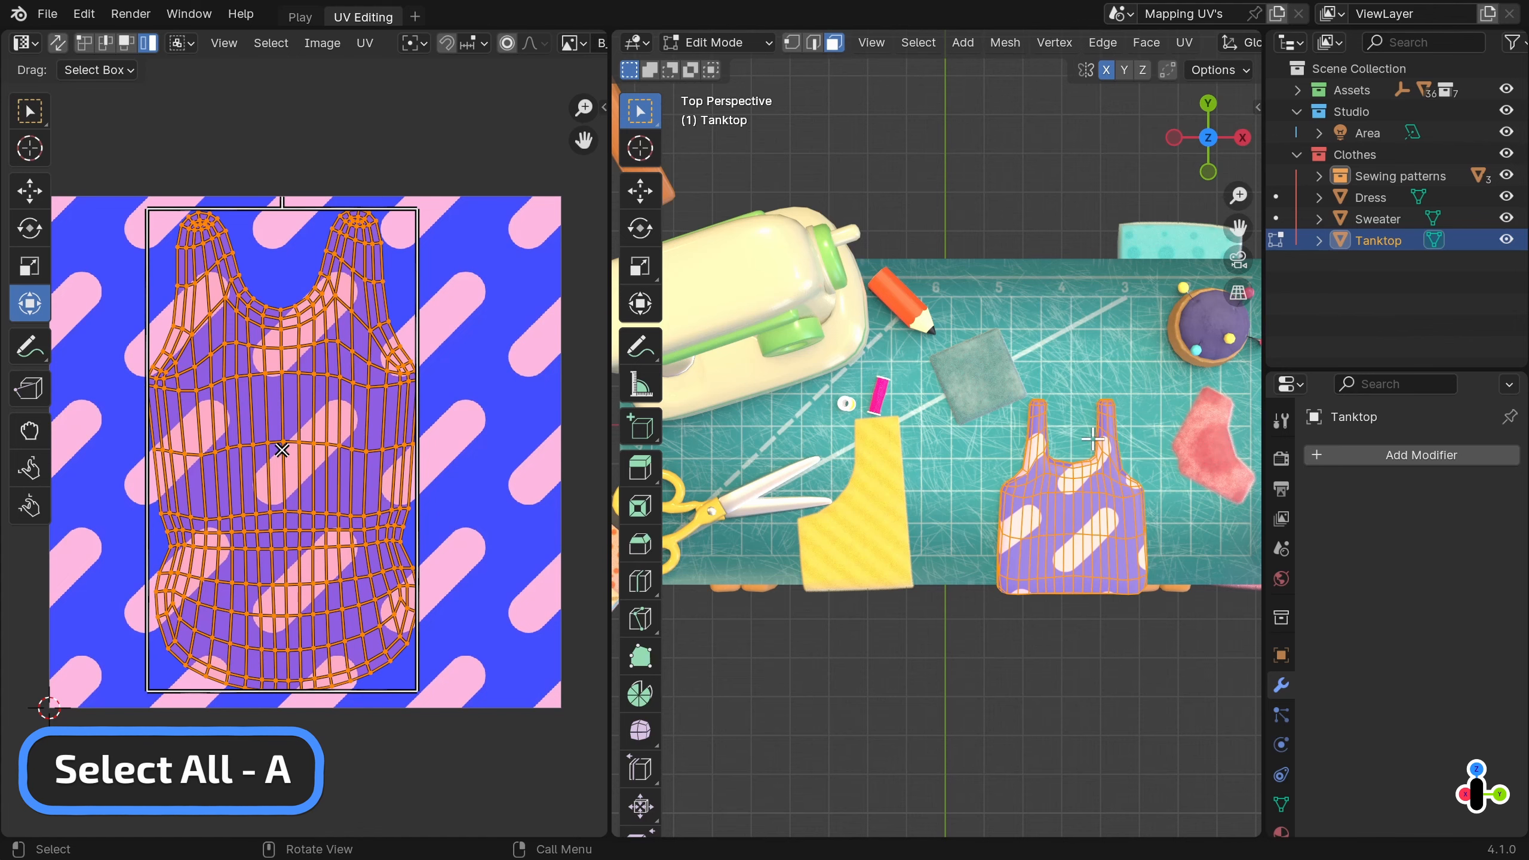
key(KP_Decimal)
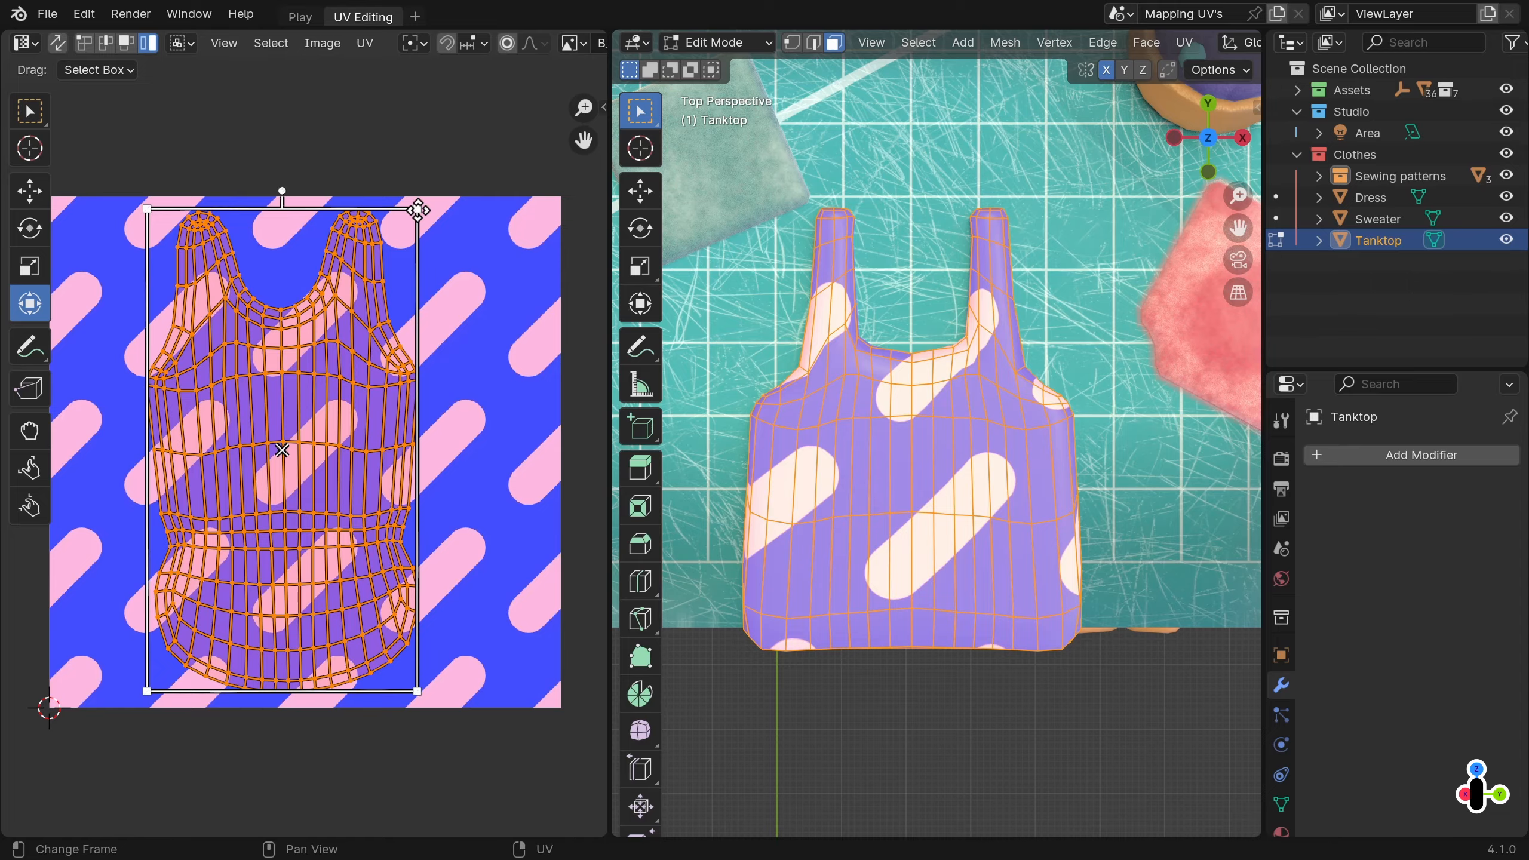
Scale the tank top's UV island up well beyond the image and centre it over the pattern.
drag(418, 211, 593, 388)
scroll(397, 500, down, 6)
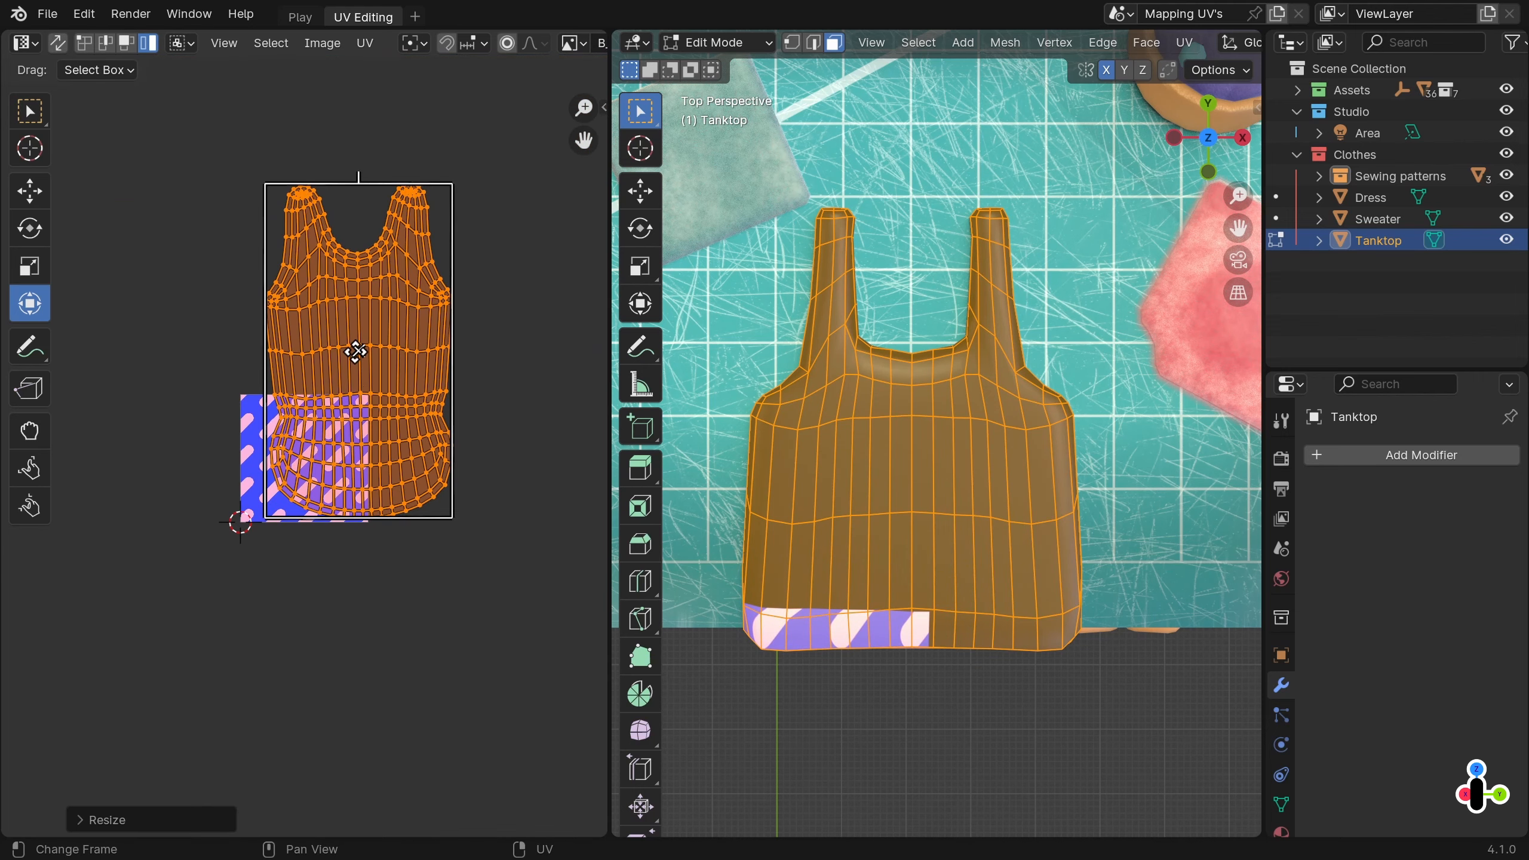
drag(356, 352, 298, 464)
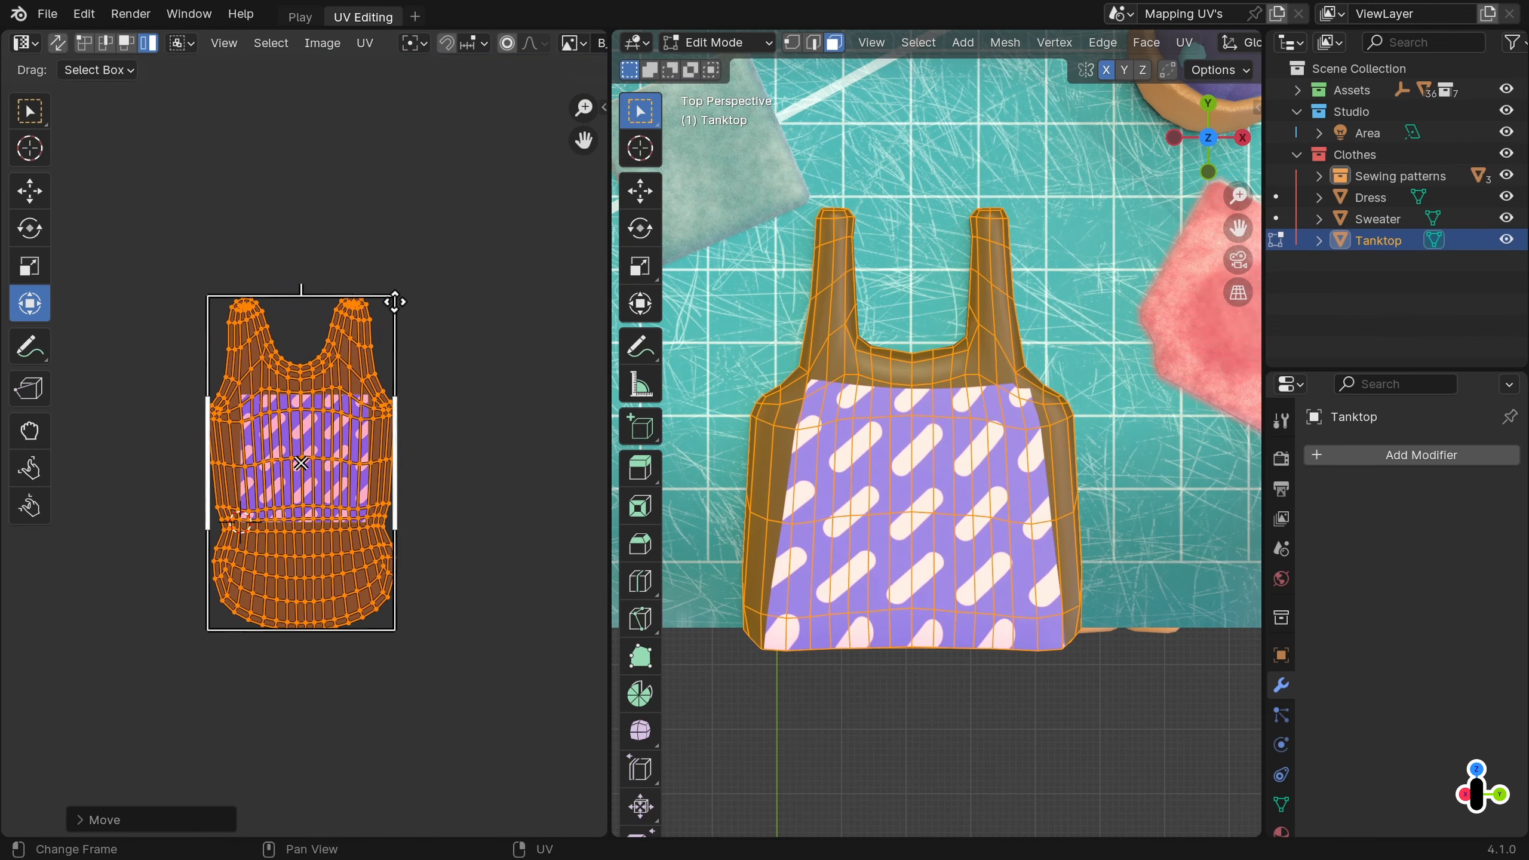
drag(396, 295, 509, 218)
drag(337, 398, 303, 475)
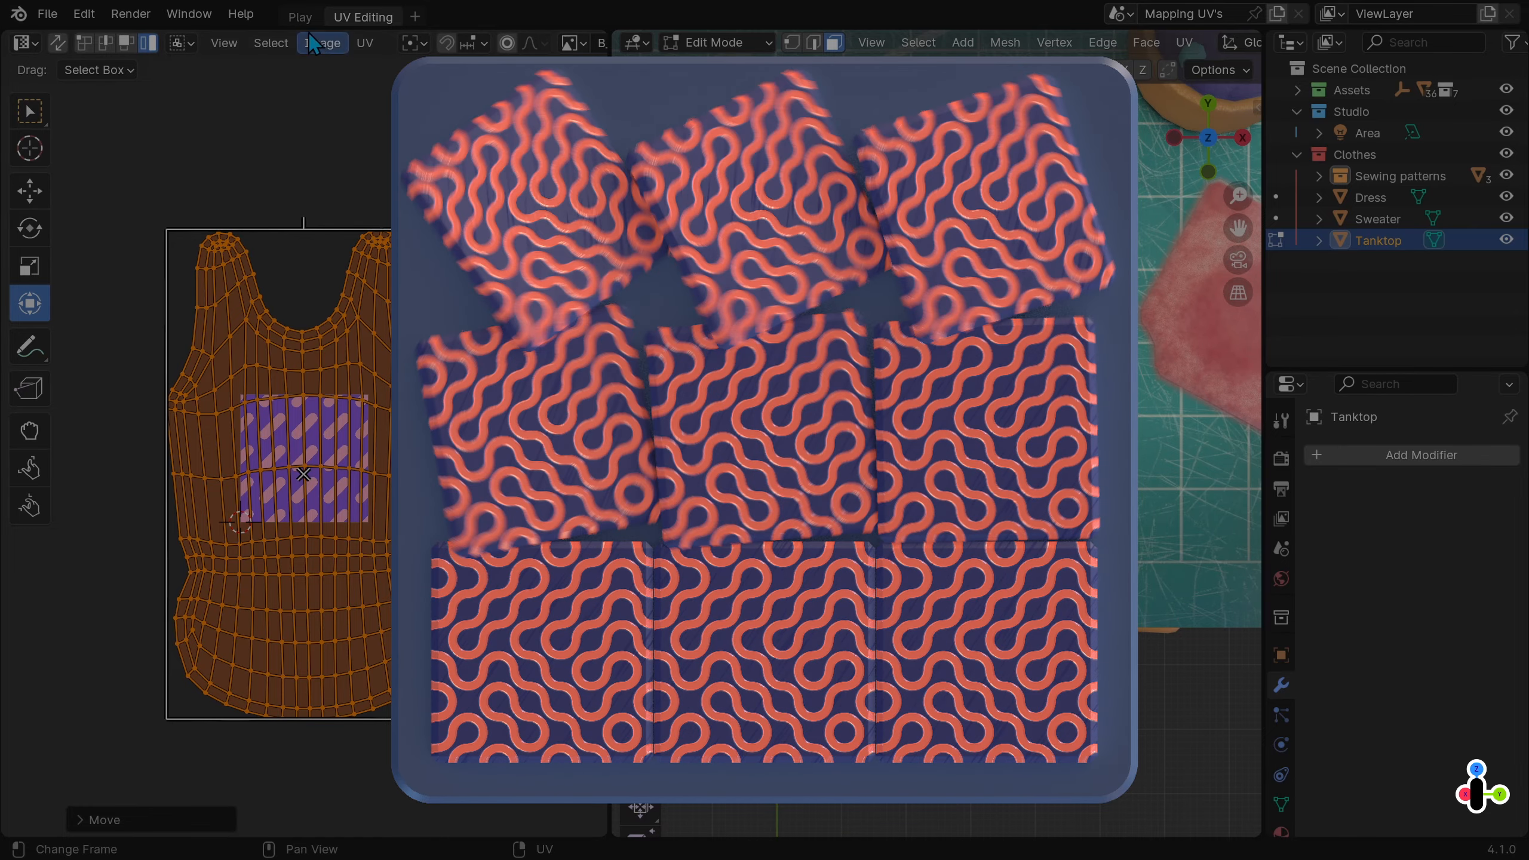
Set the extension of the B_01 image texture to Repeat in the Play workspace.
click(300, 17)
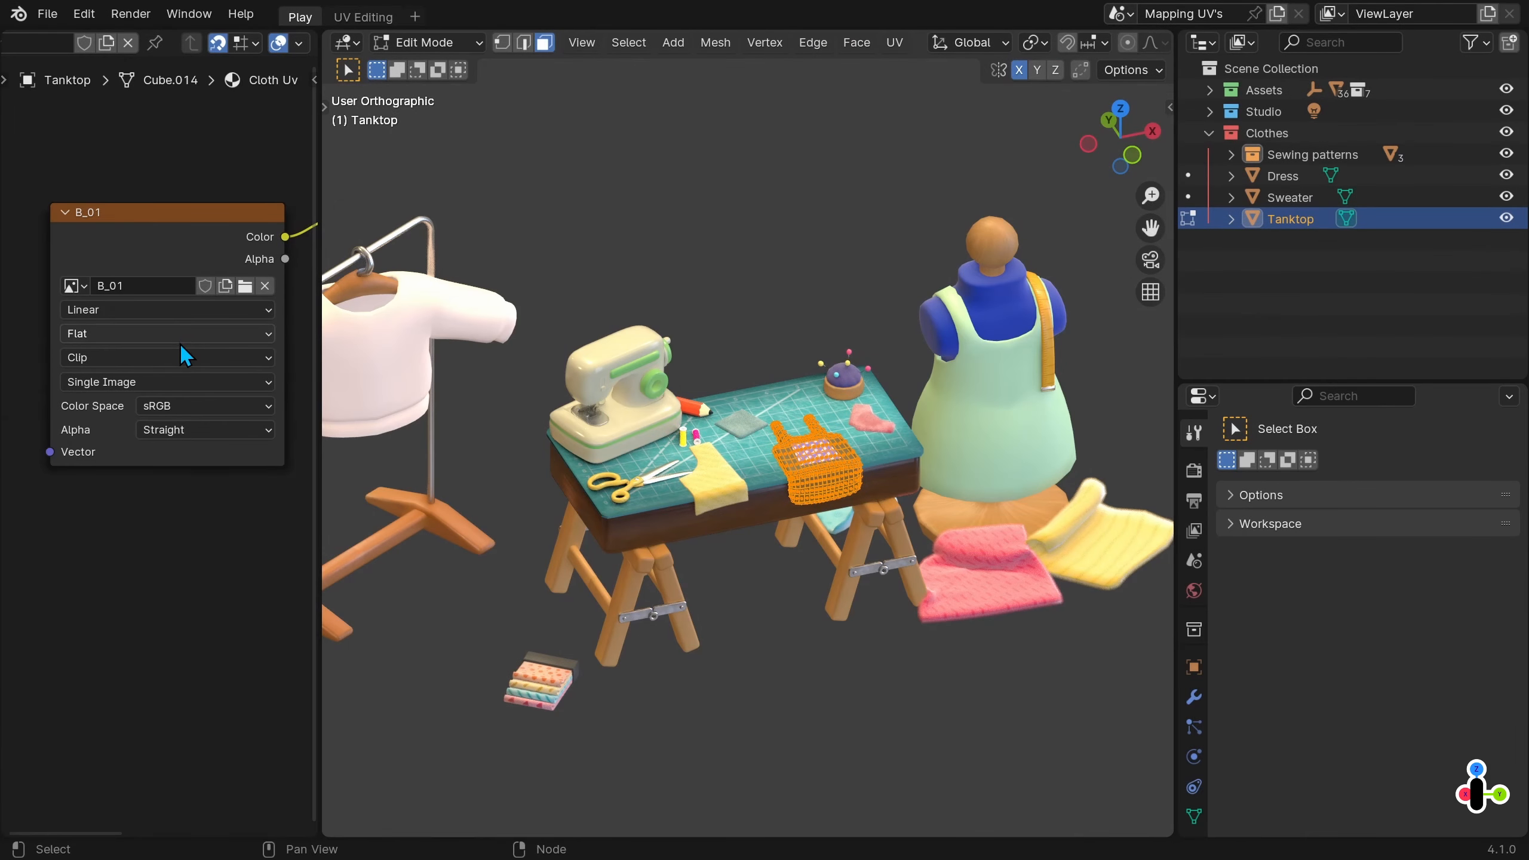
click(180, 358)
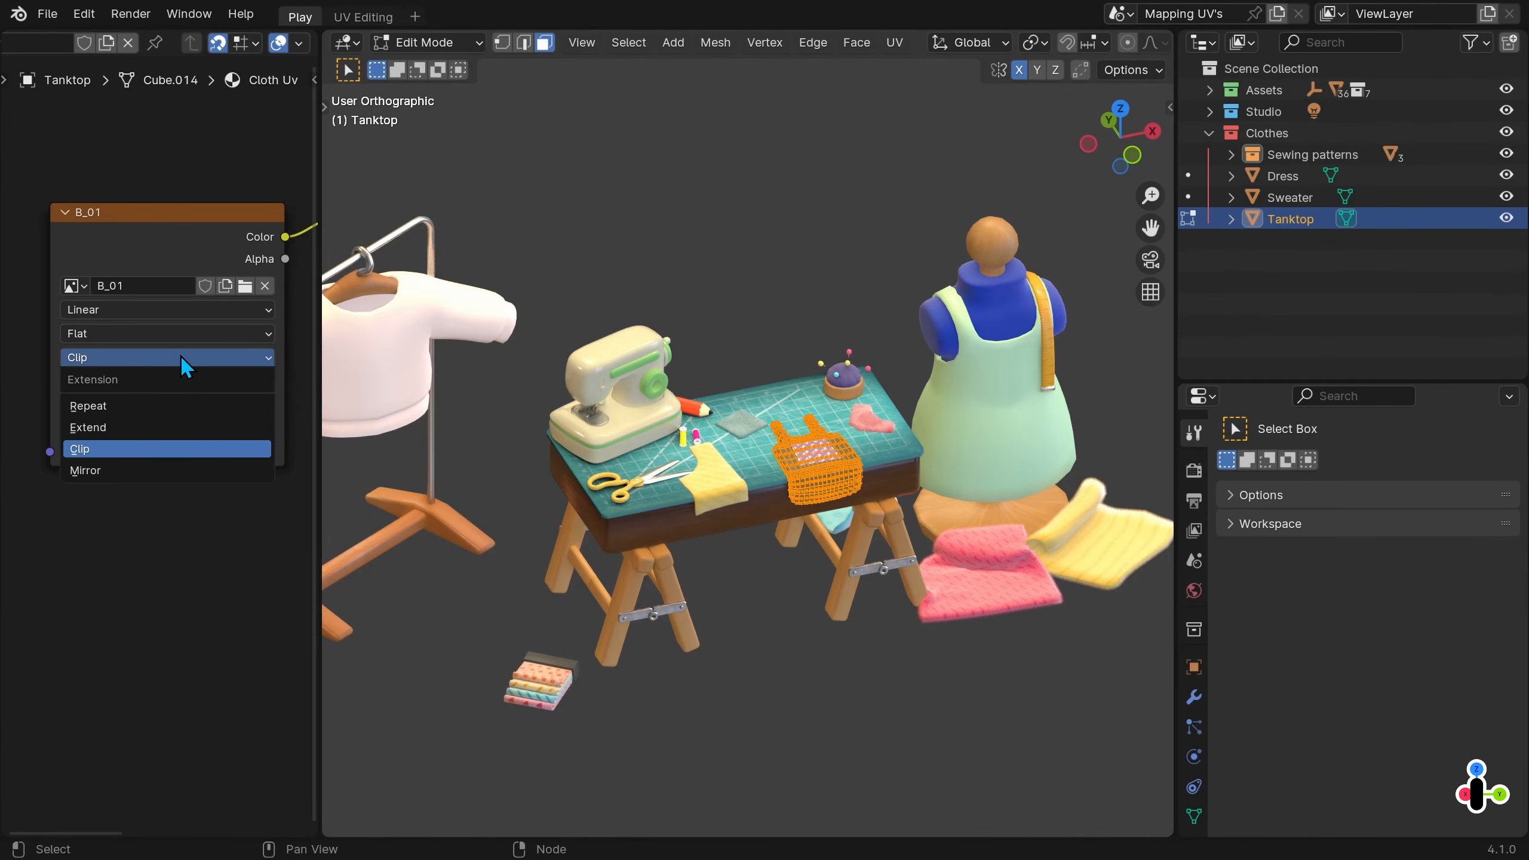
click(171, 405)
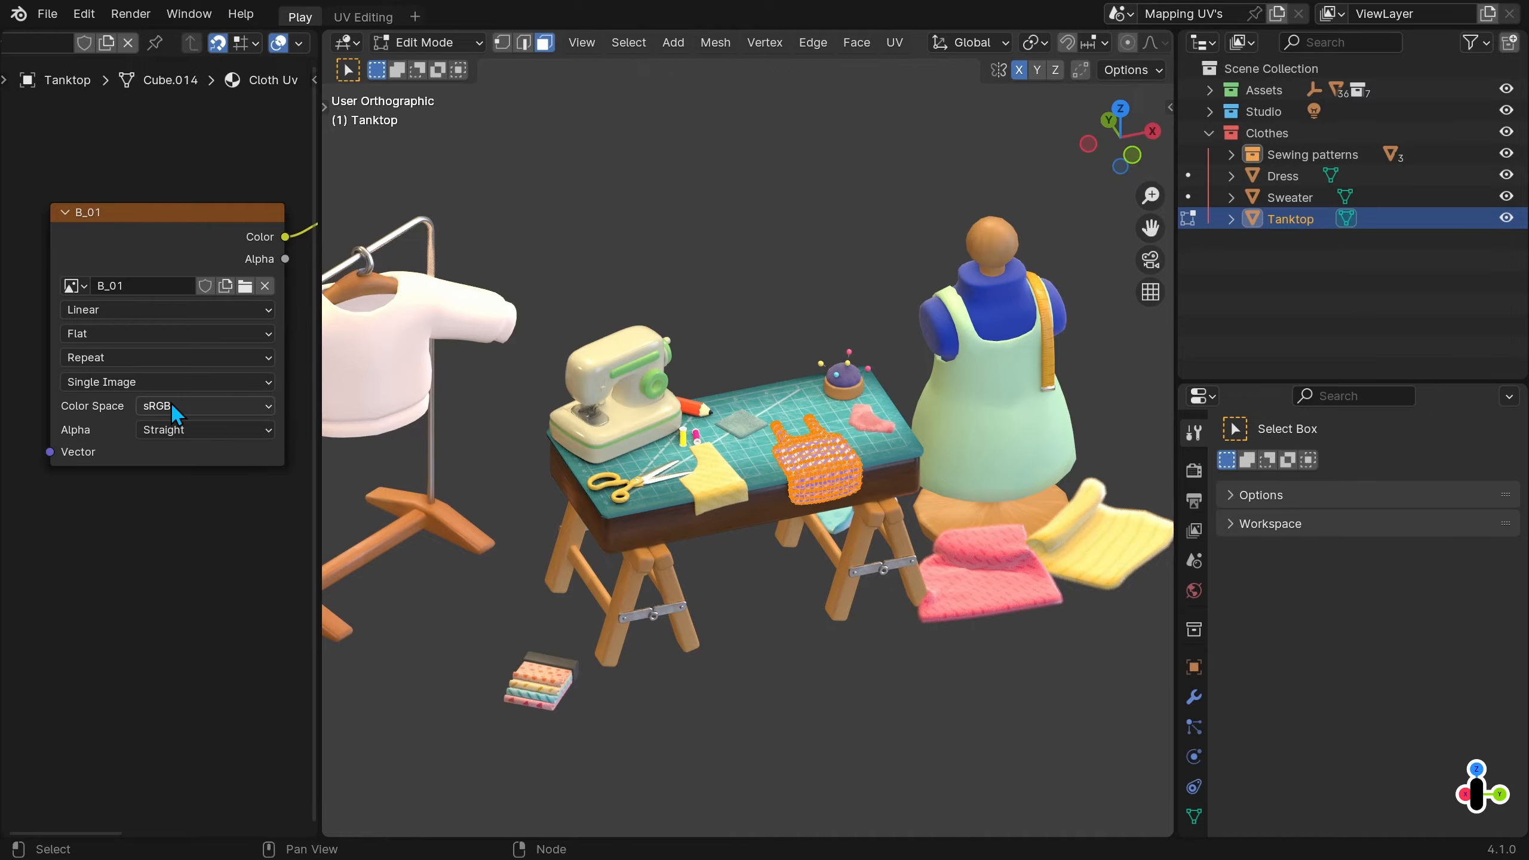
Return to the UV Editing workspace and fine-tune the position and size of the tank top's UV island.
click(359, 18)
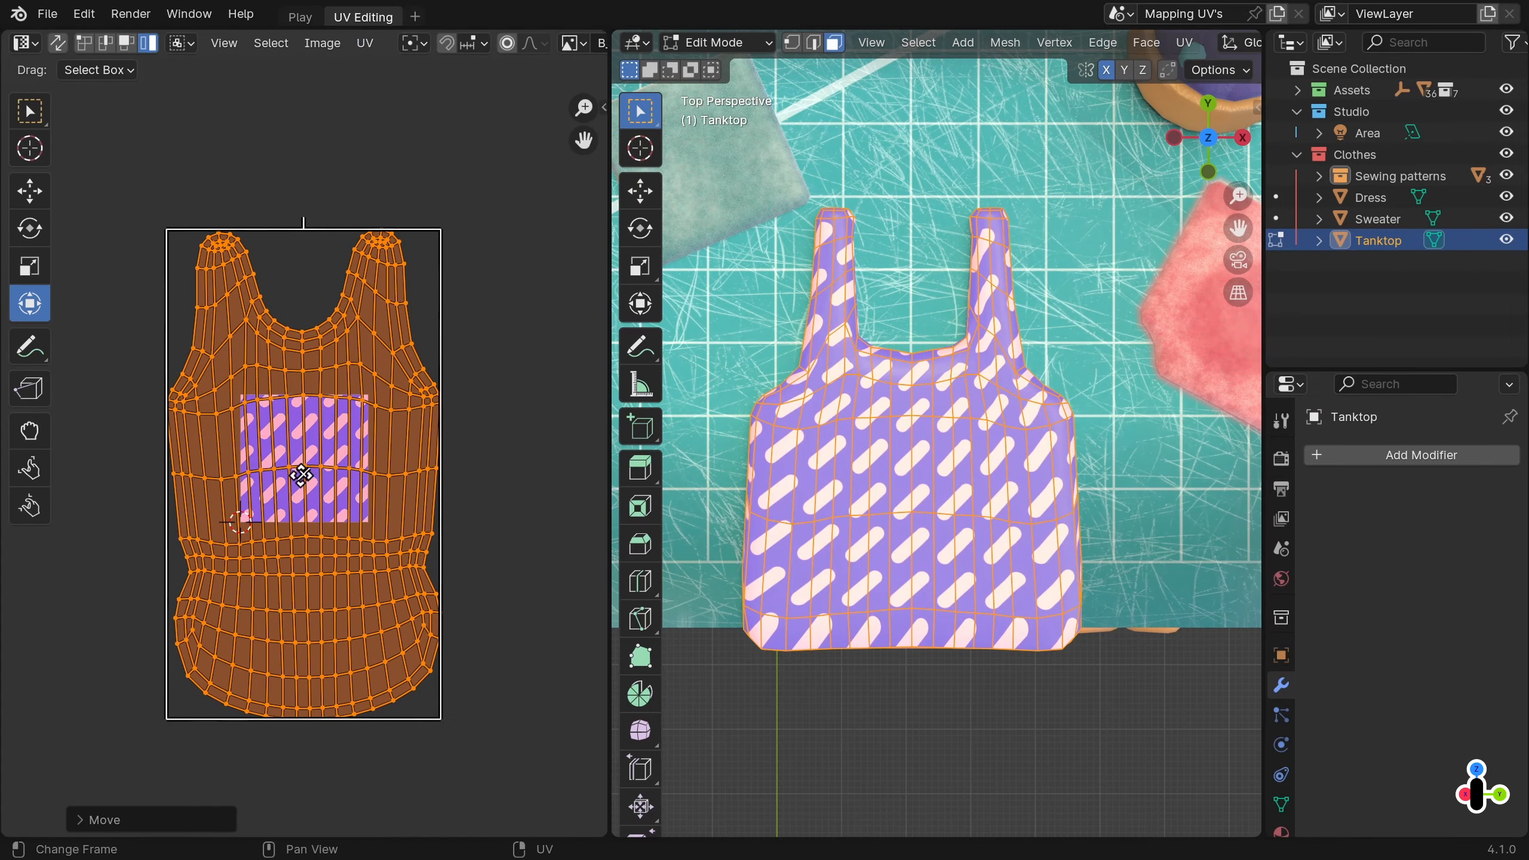
drag(301, 477, 316, 446)
drag(443, 205, 541, 251)
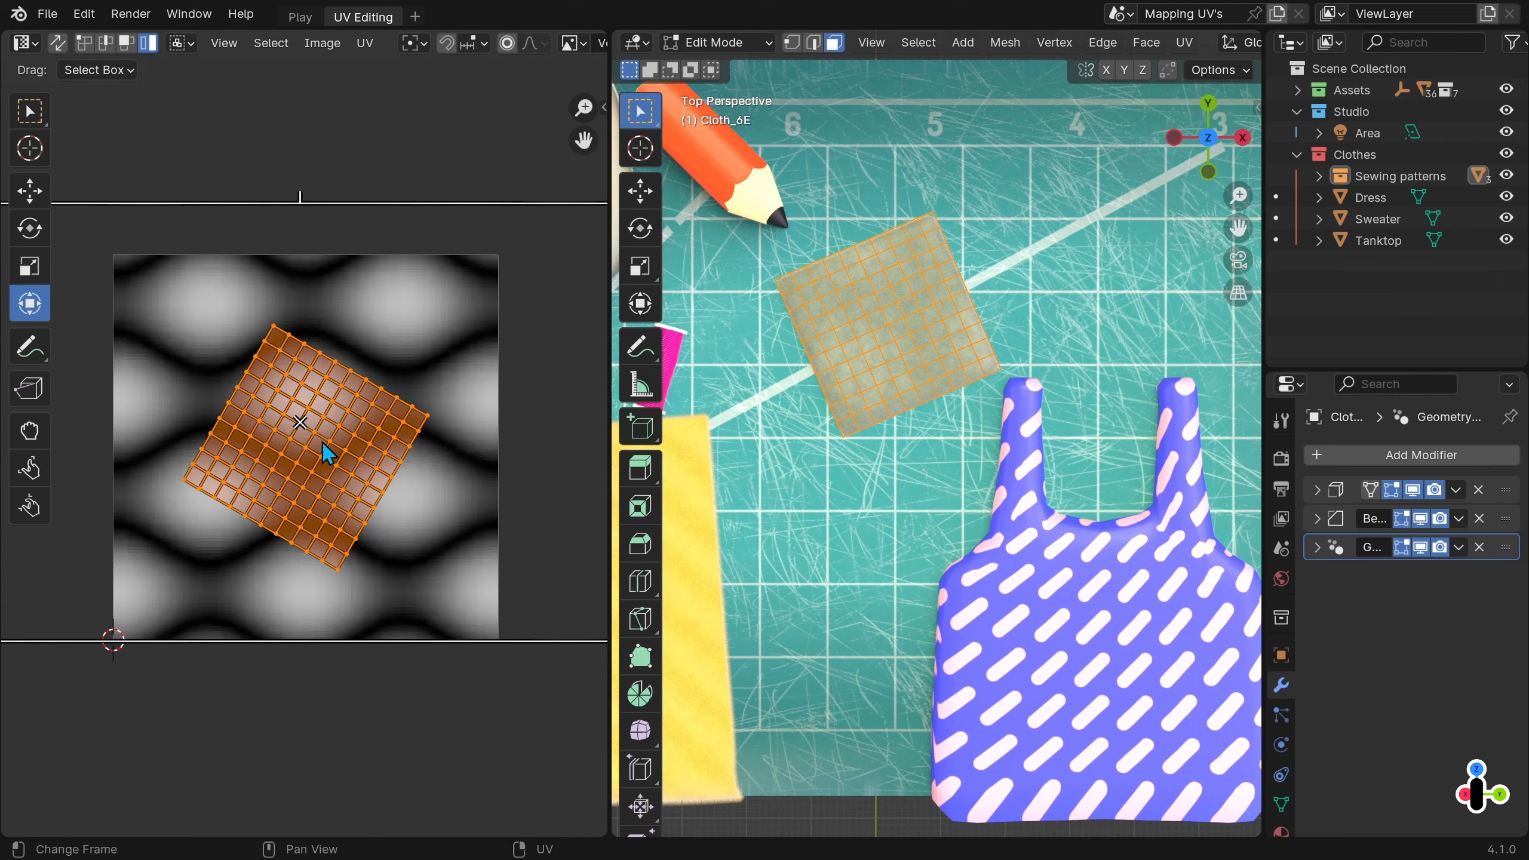
Enlarge the UV islands of the grey square cloth and the yellow sewing pattern.
key(s)
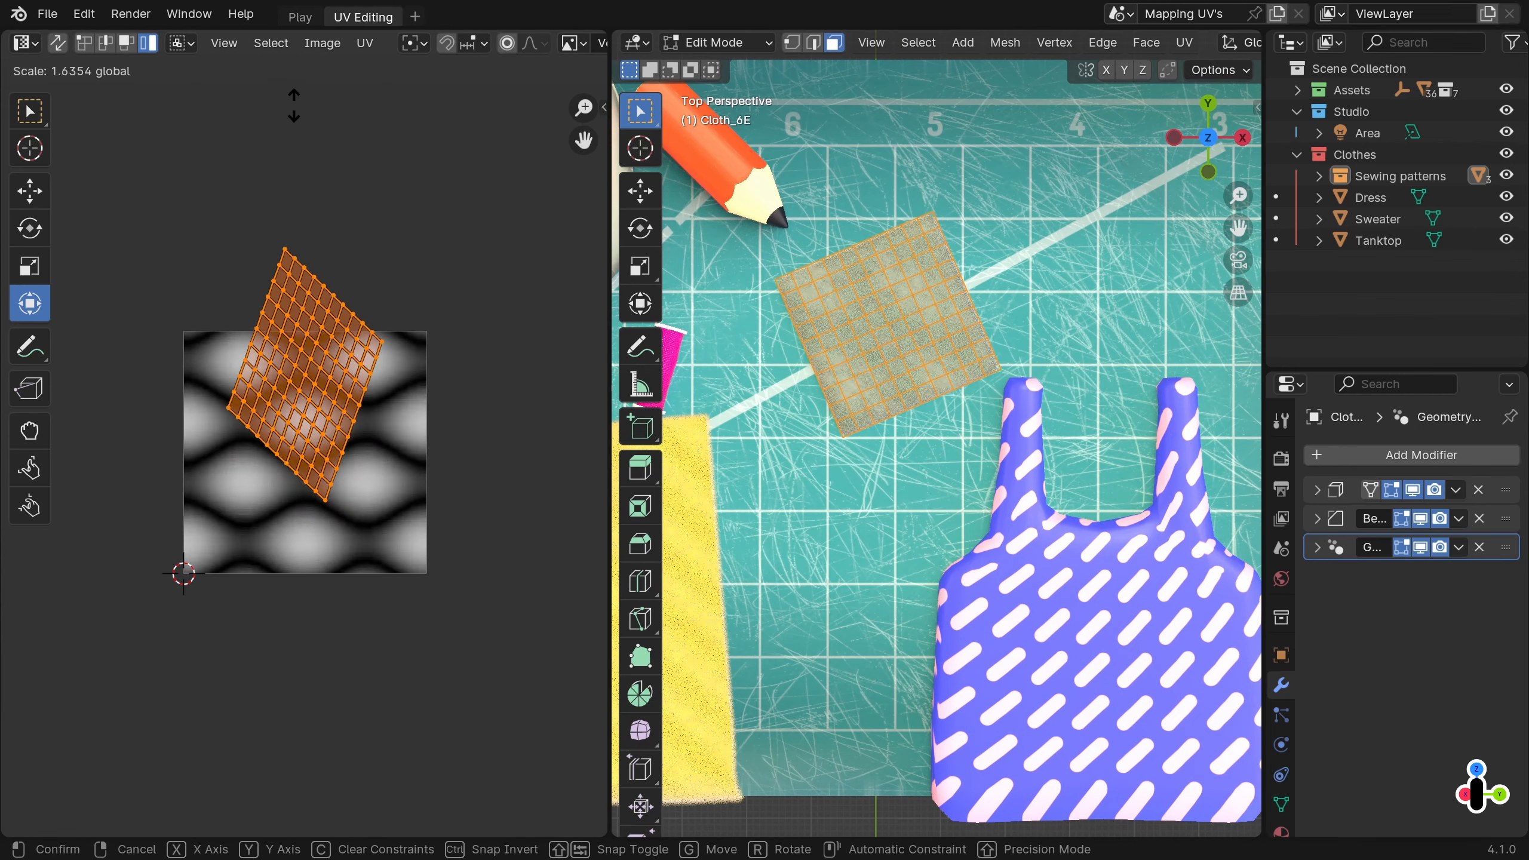
click(305, 361)
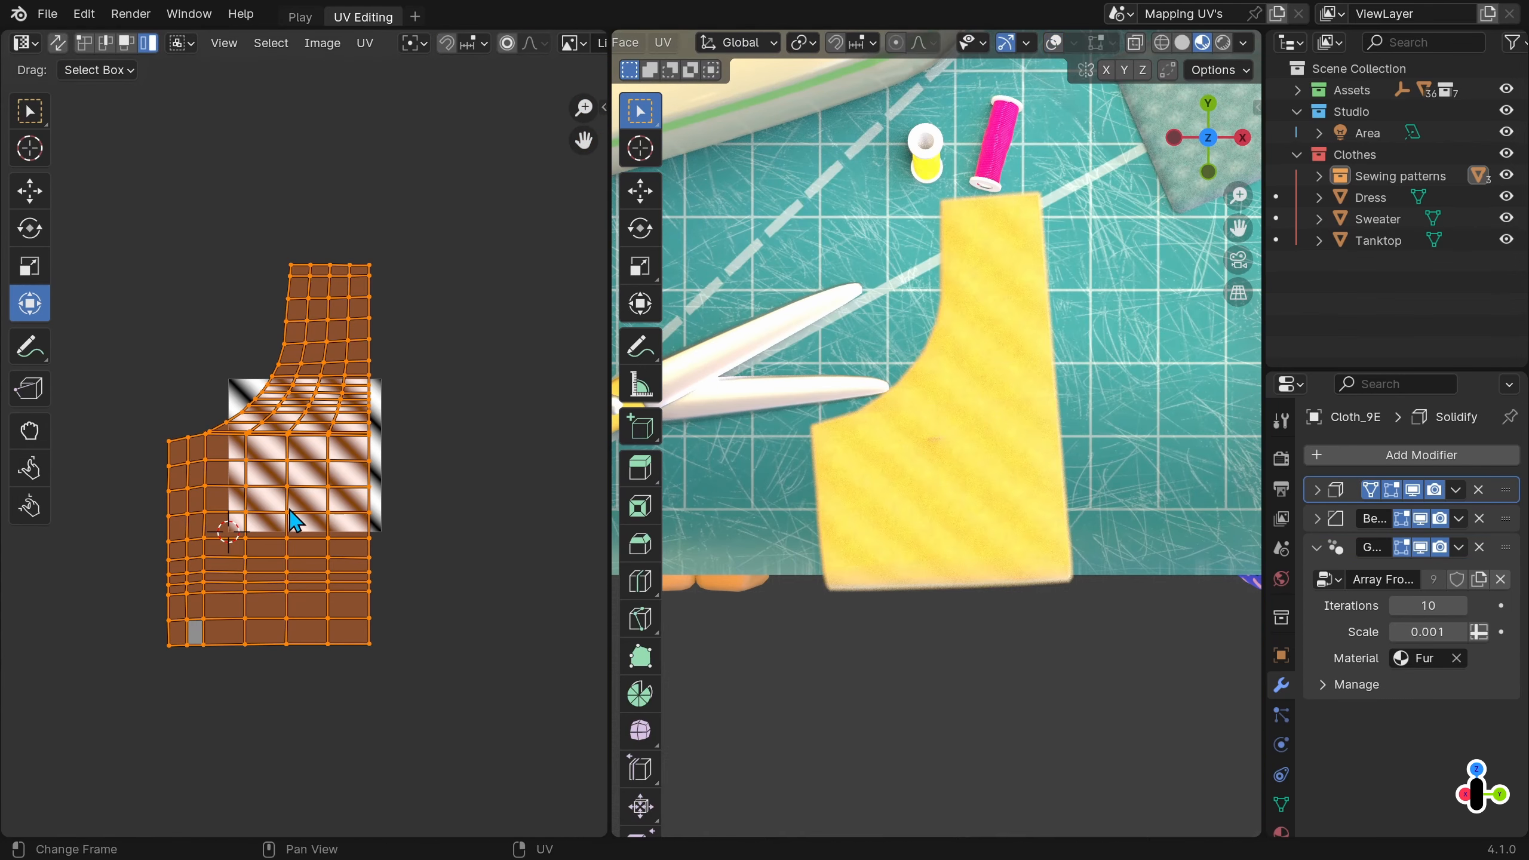
drag(373, 457, 564, 458)
drag(406, 261, 287, 79)
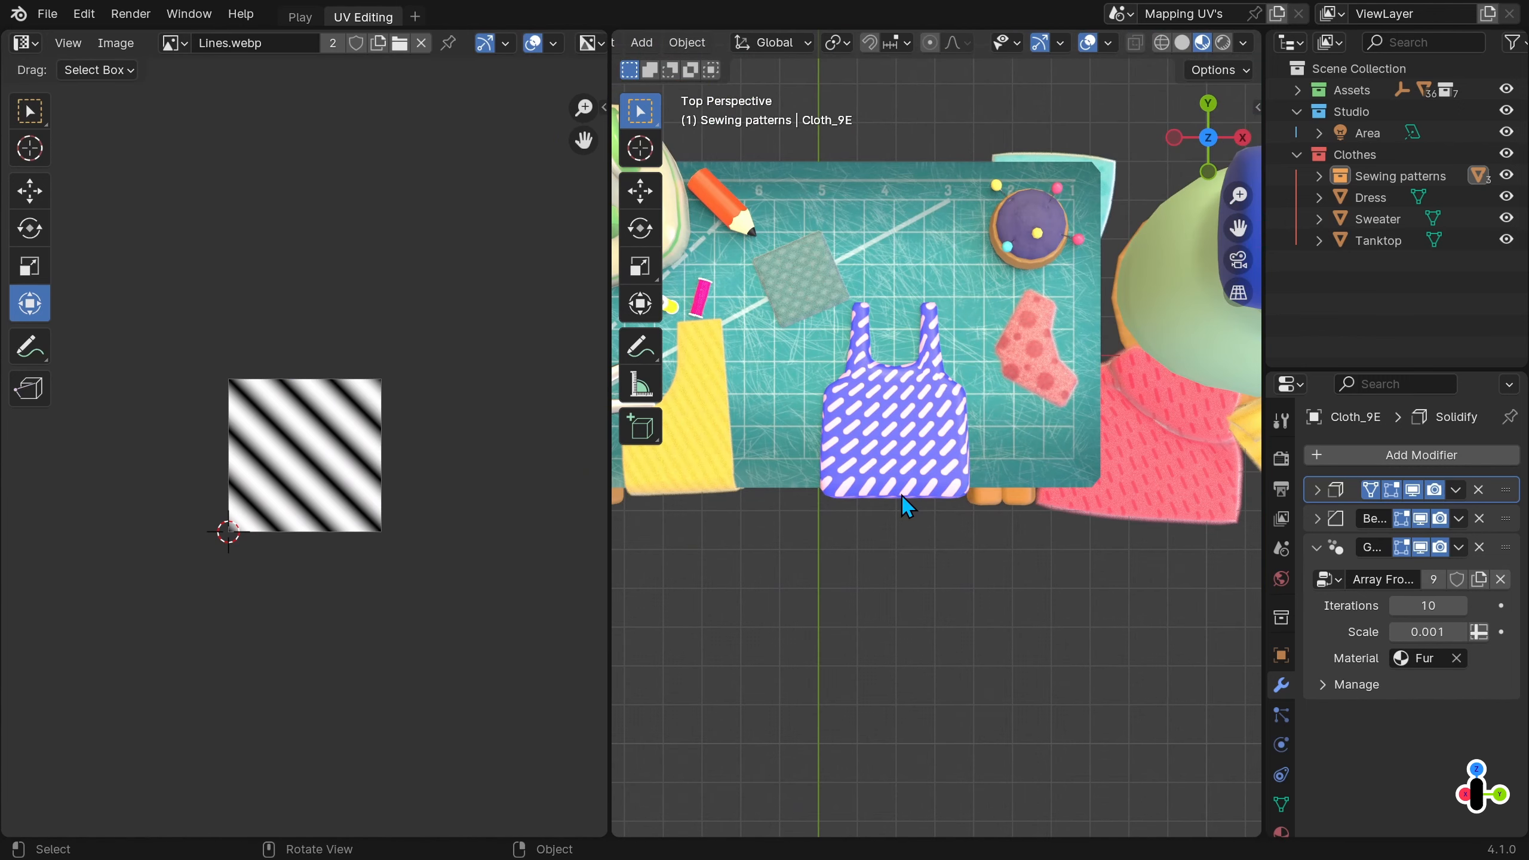
Select the dress on the mannequin and open it in Edit Mode.
middle_drag(1144, 421, 1022, 349)
click(931, 367)
key(Tab)
scroll(385, 542, up, 1)
scroll(381, 532, up, 2)
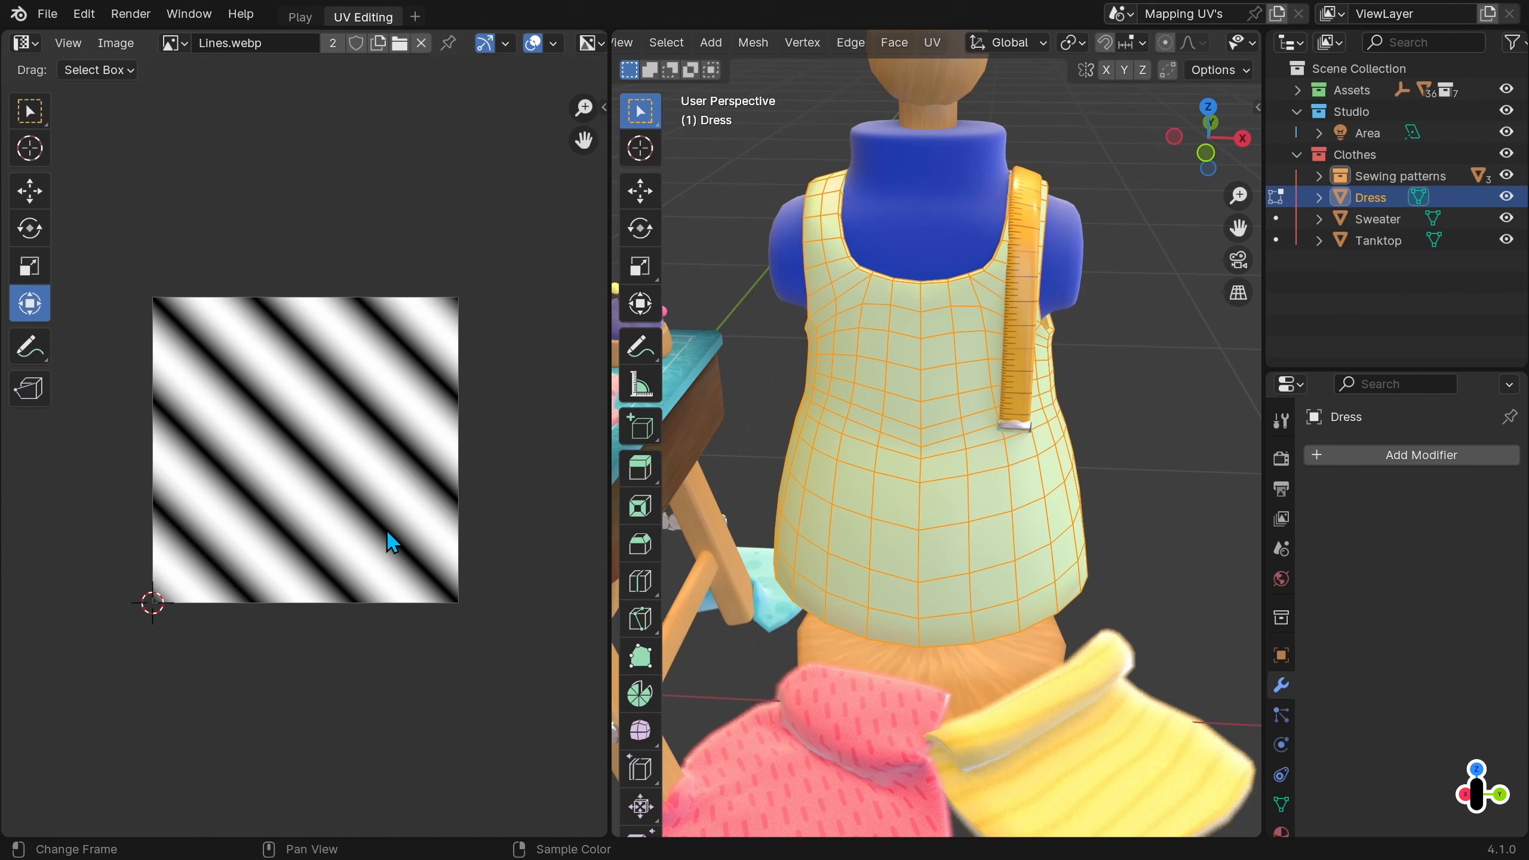
Unwrap all faces of the dress and inspect the resulting UV layout against the dress.
click(939, 53)
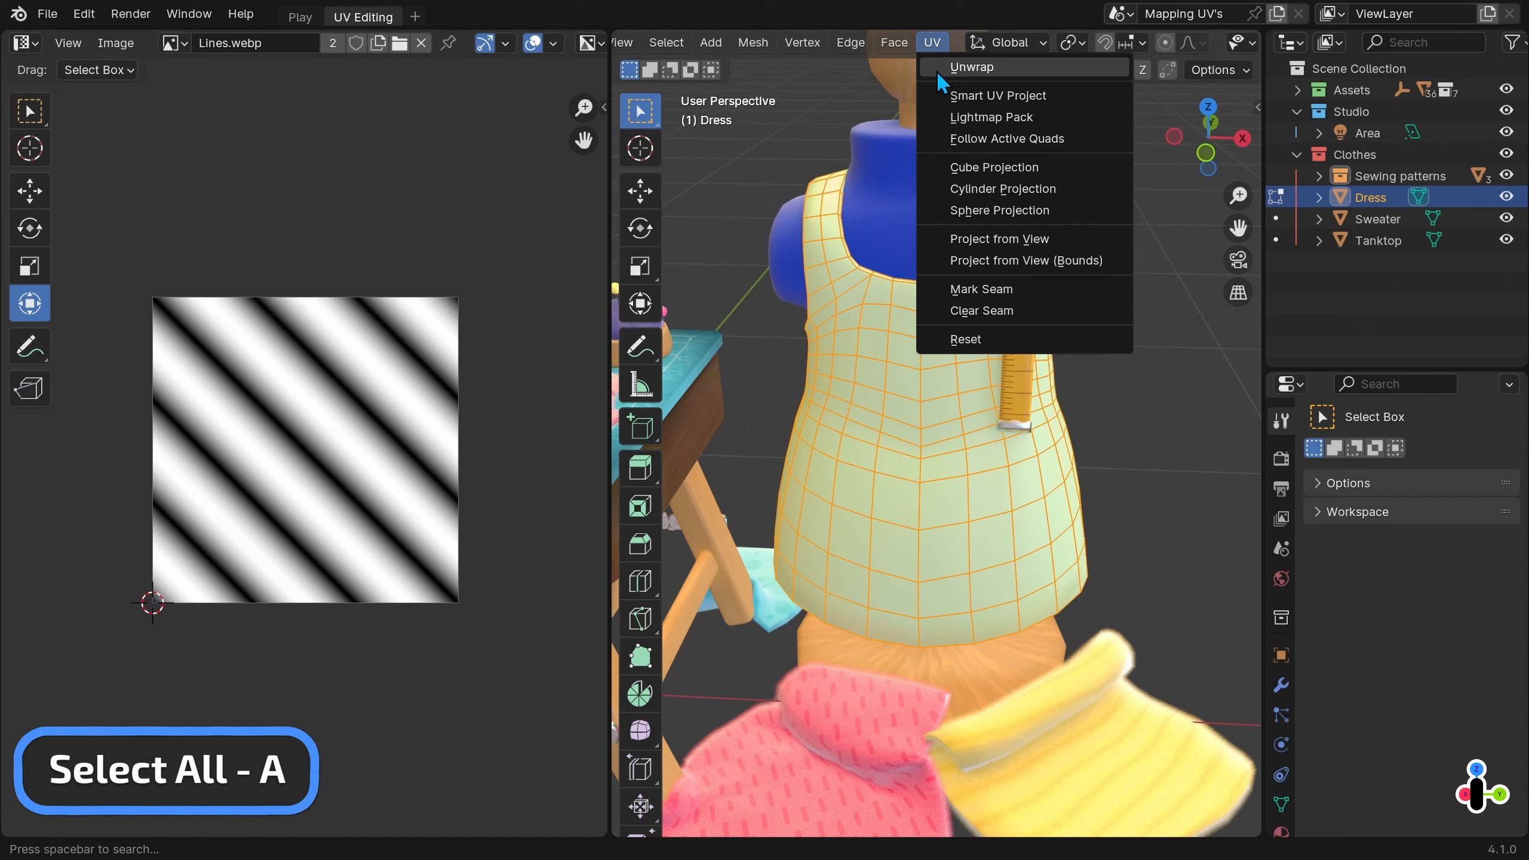
click(936, 67)
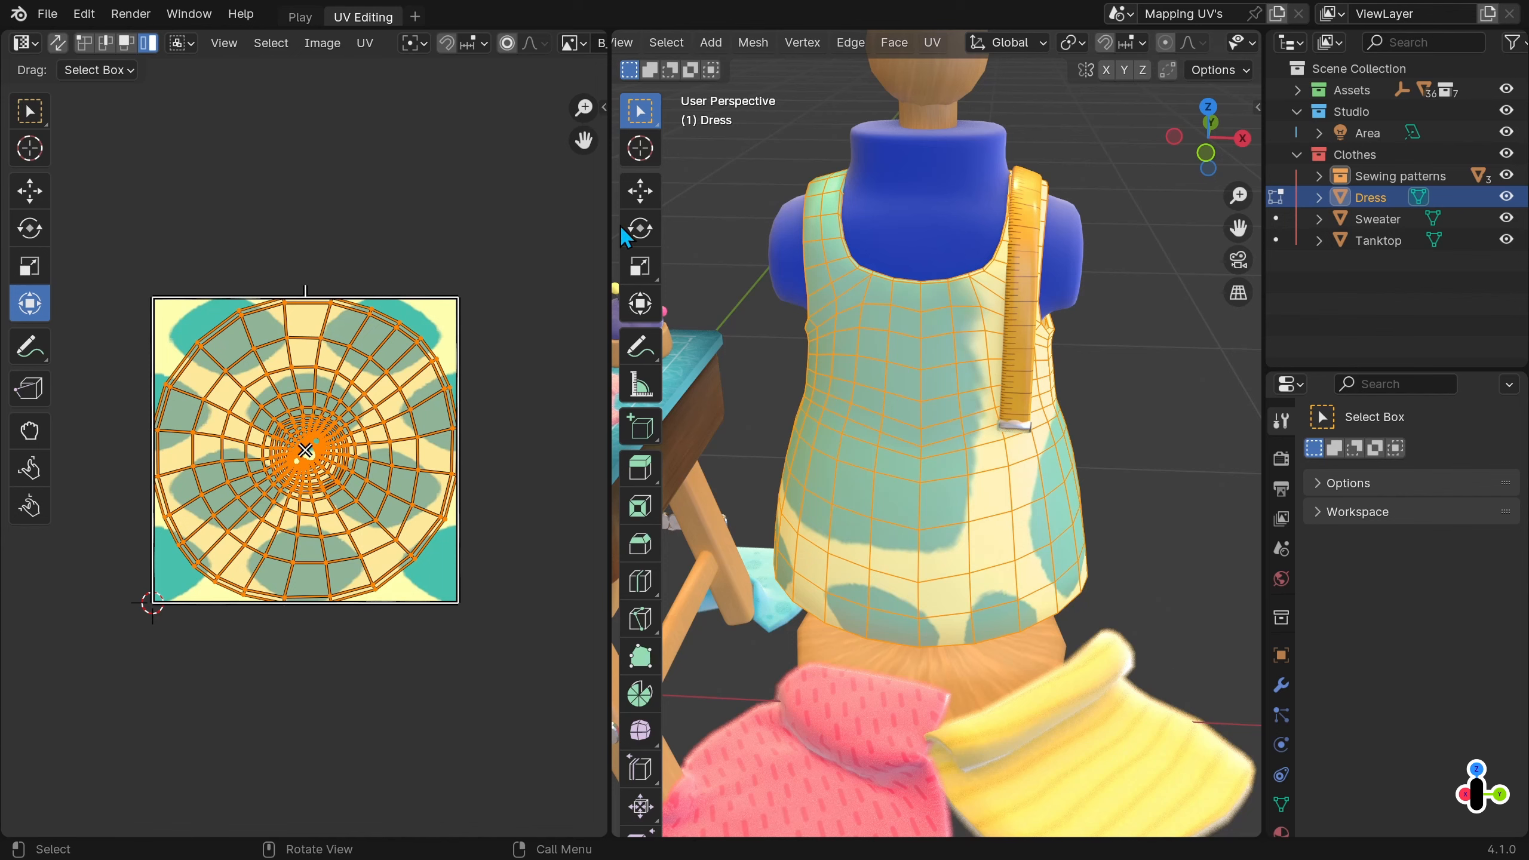
scroll(387, 464, up, 4)
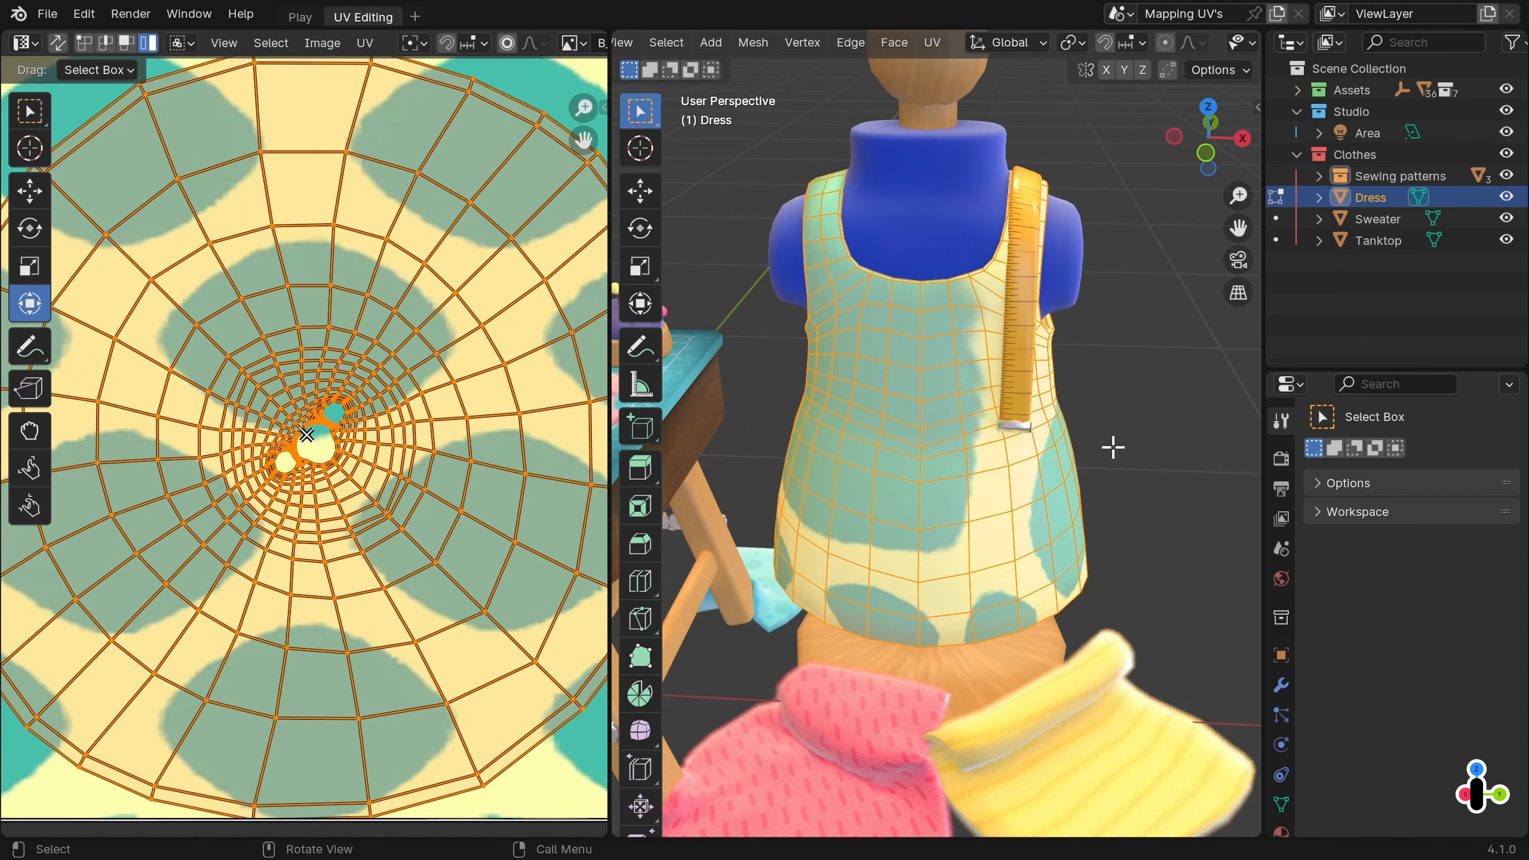
mouse_move(1113, 447)
middle_down()
mouse_move(727, 416)
mouse_move(658, 386)
mouse_move(1119, 420)
middle_up()
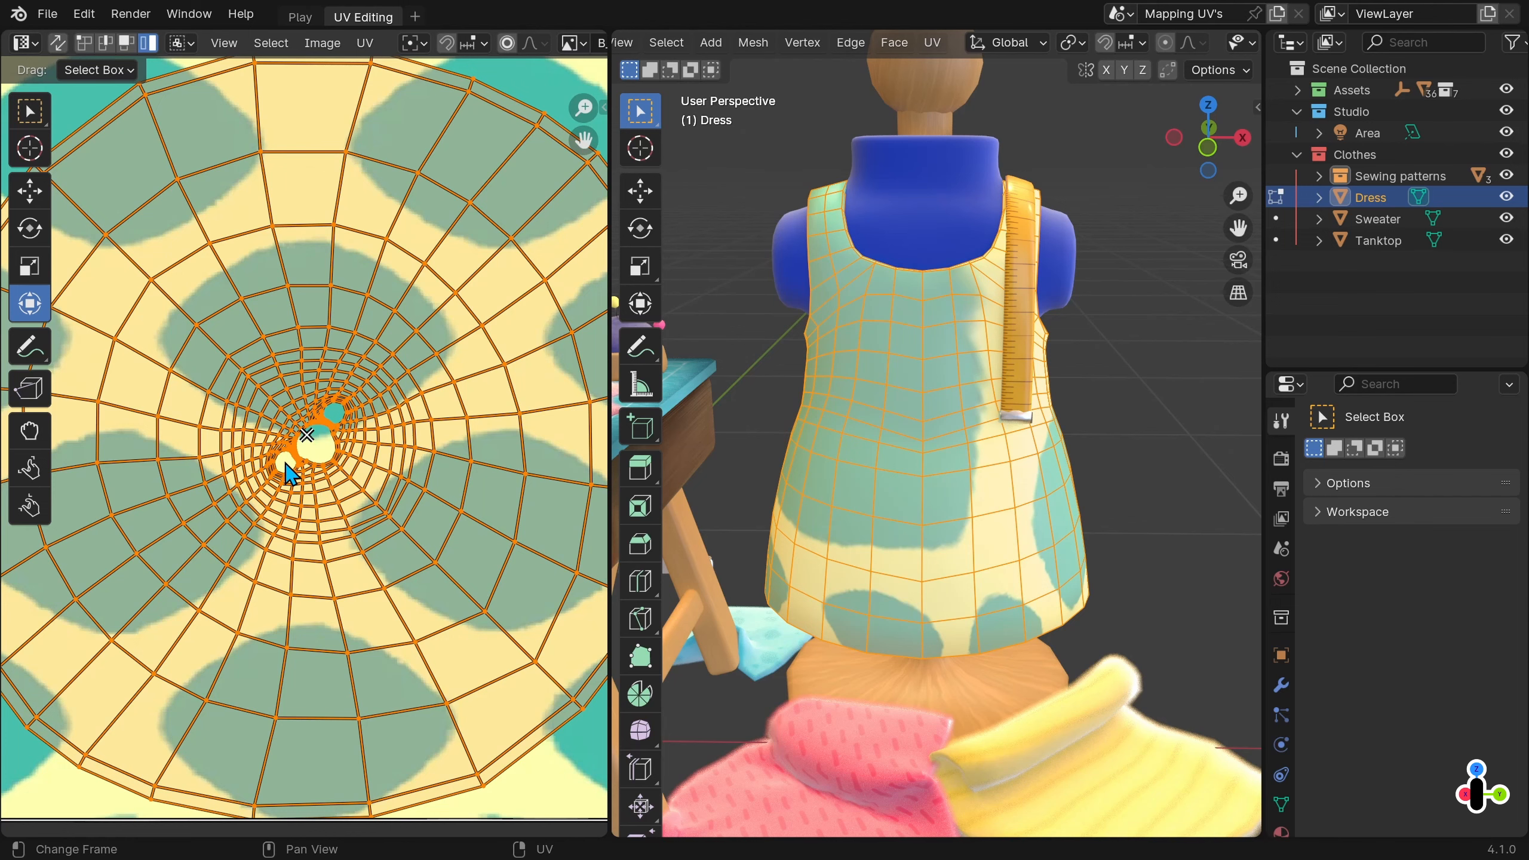
scroll(291, 476, down, 1)
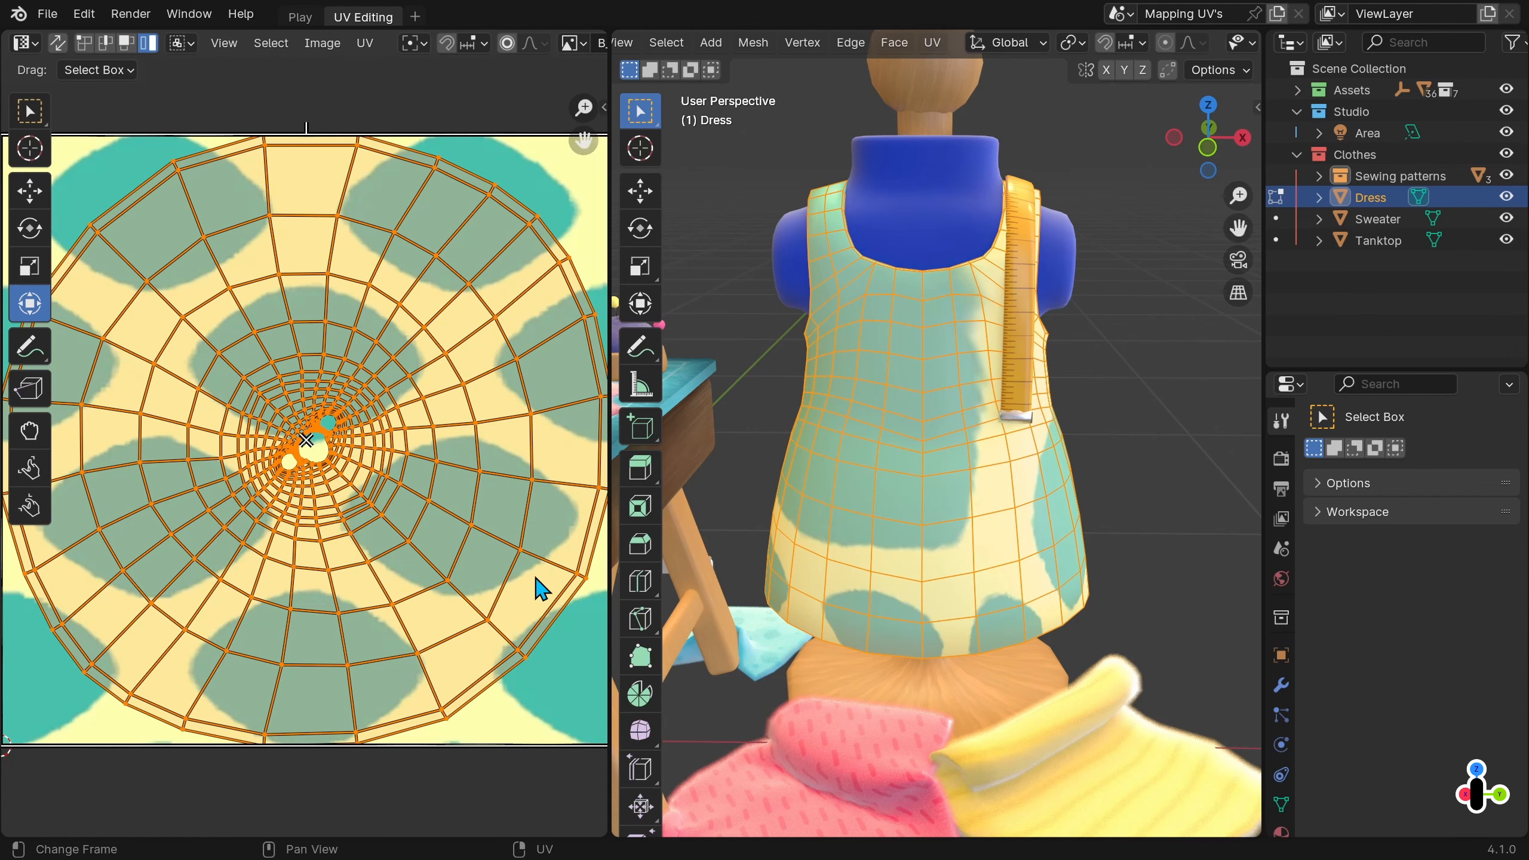
Select the front half of the dress from the top view with X-ray enabled.
middle_drag(1066, 419, 1058, 421)
key(grave)
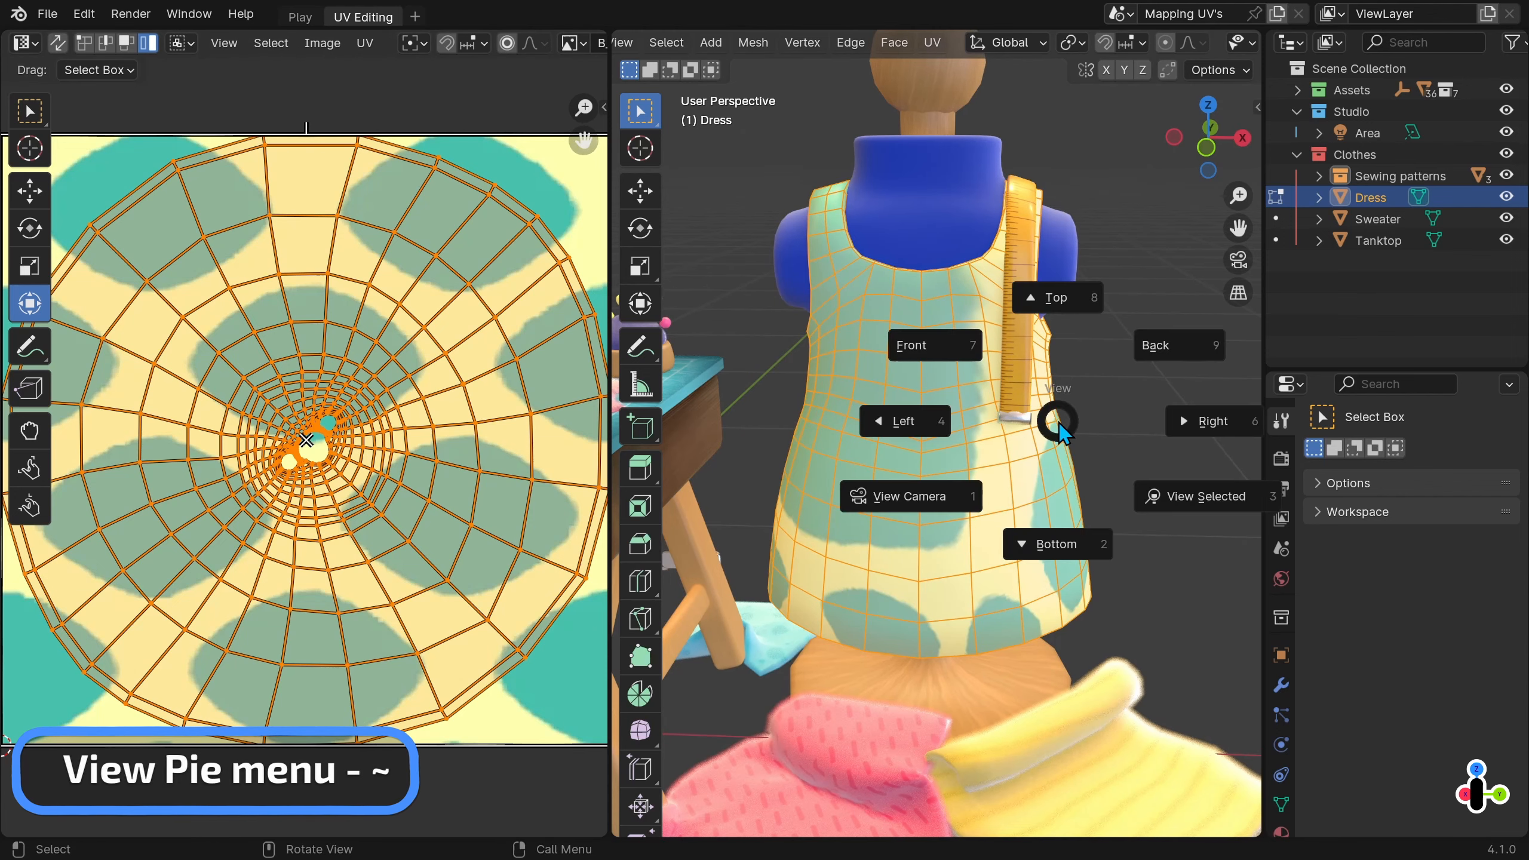
click(1064, 328)
middle_drag(1159, 42, 891, 45)
key(alt+z)
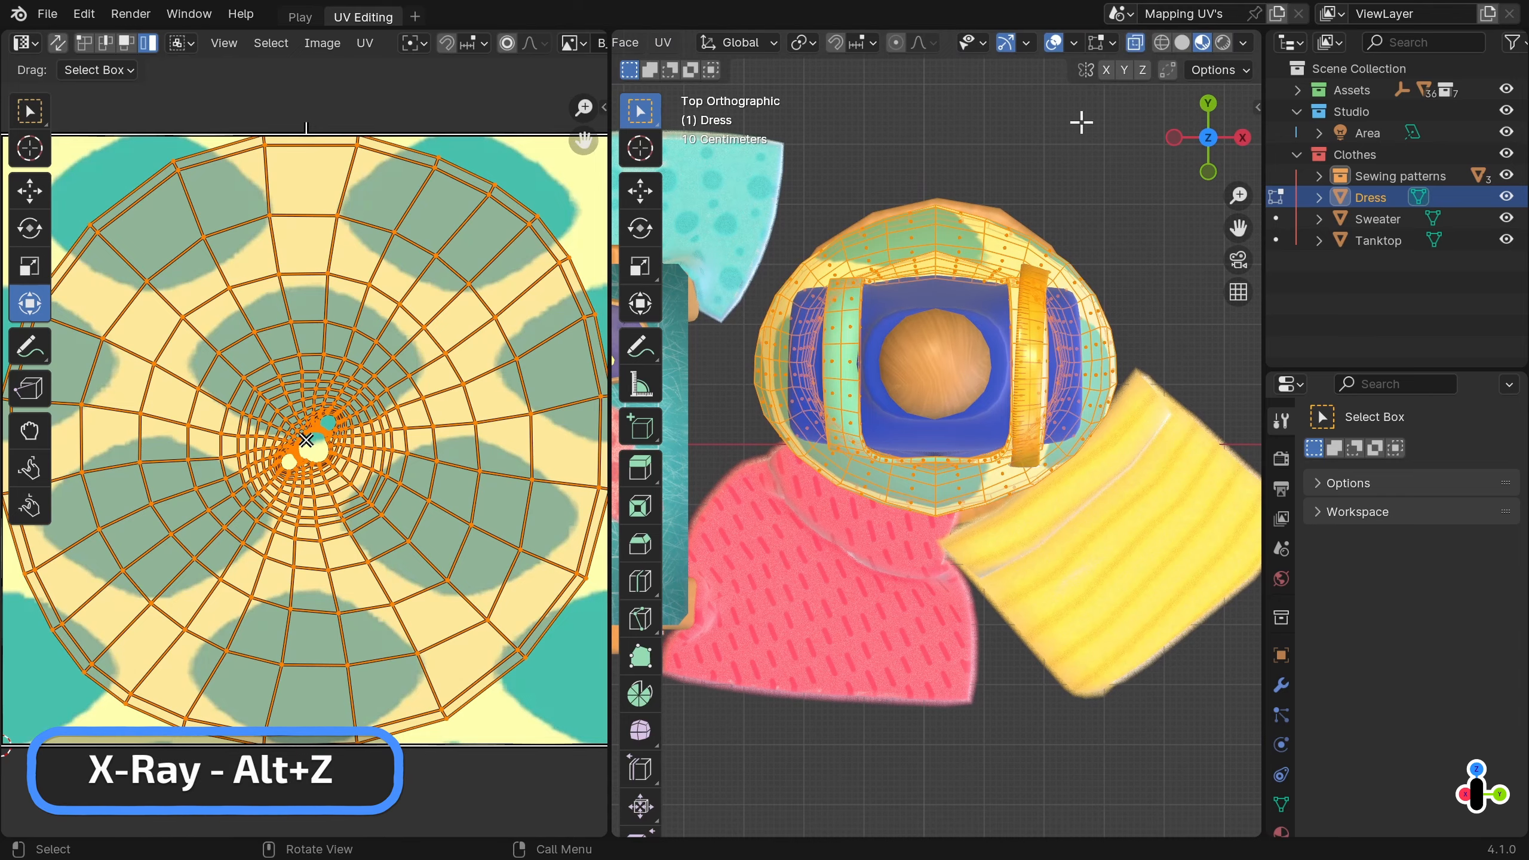
drag(728, 371, 1197, 557)
Unwrap the selected front half of the dress.
middle_drag(1196, 557, 843, 316)
scroll(843, 316, down, 2)
middle_drag(673, 43, 995, 40)
click(987, 42)
click(1017, 65)
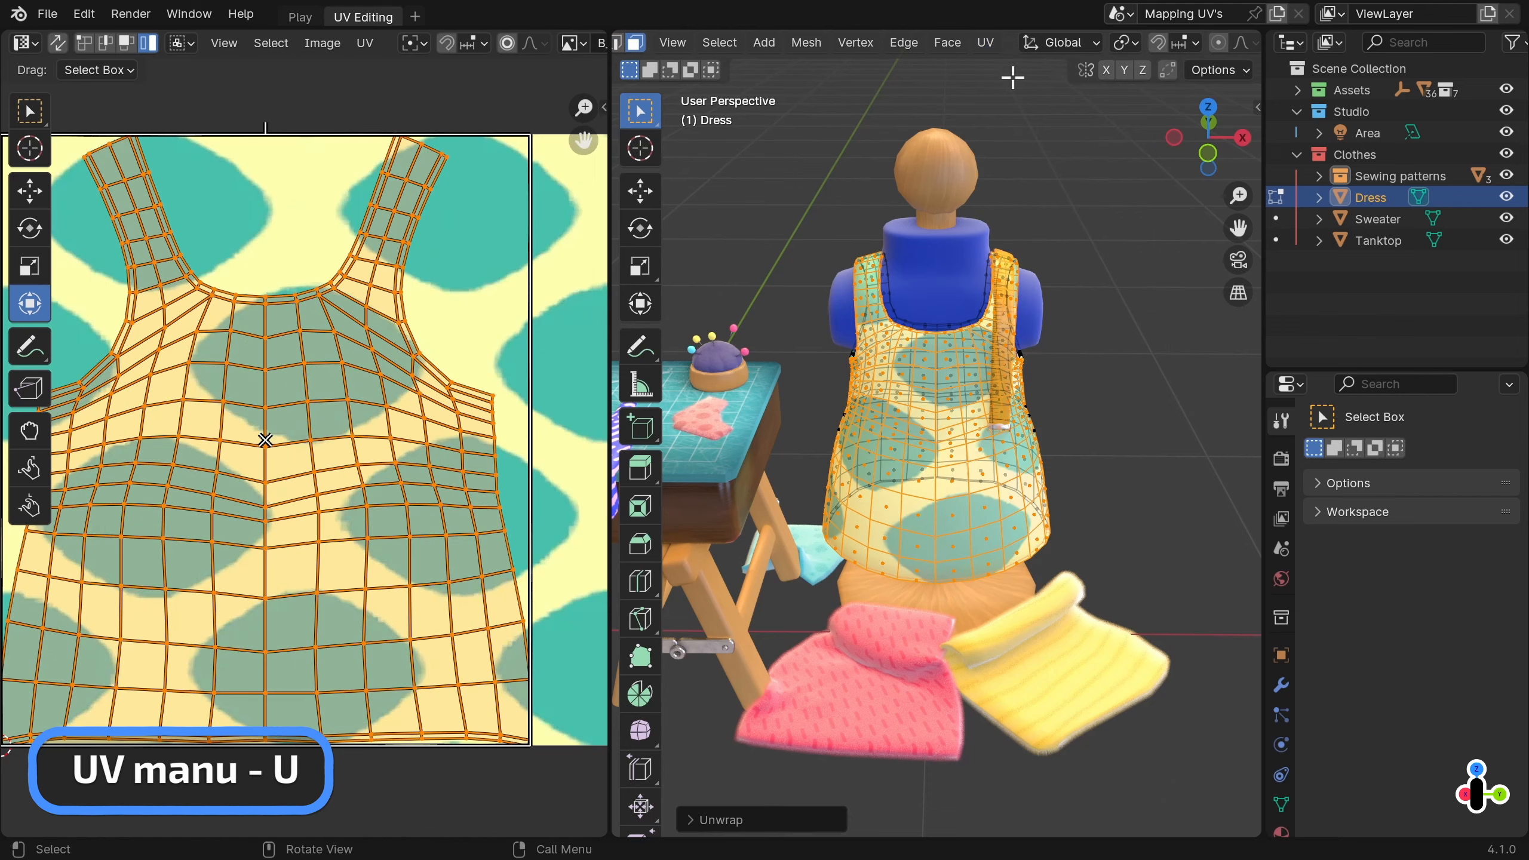
Invert the selection to the back half of the dress and unwrap it.
scroll(391, 493, down, 1)
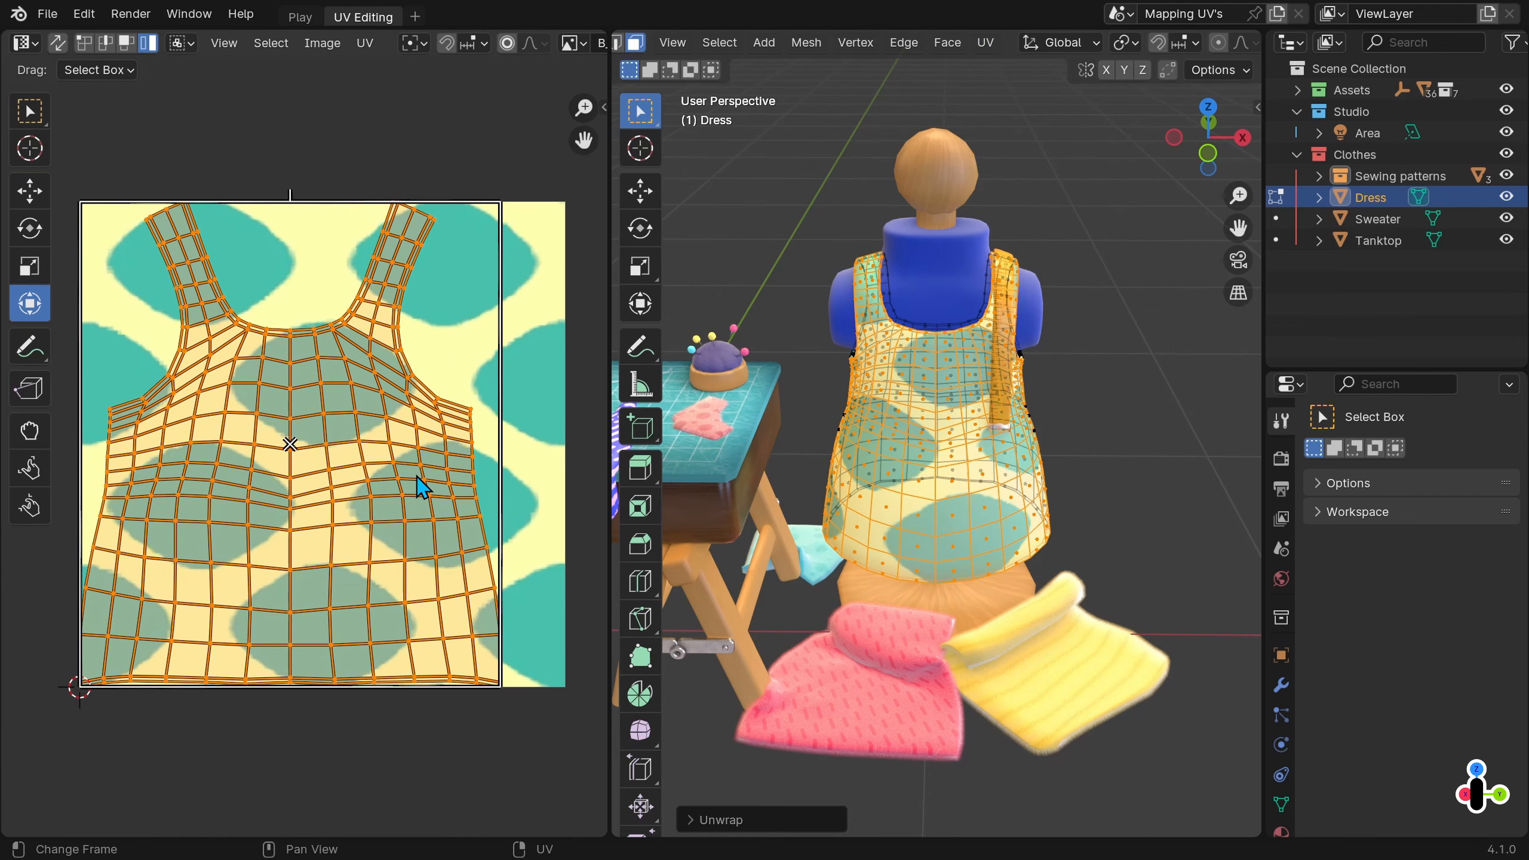
middle_drag(836, 318, 955, 436)
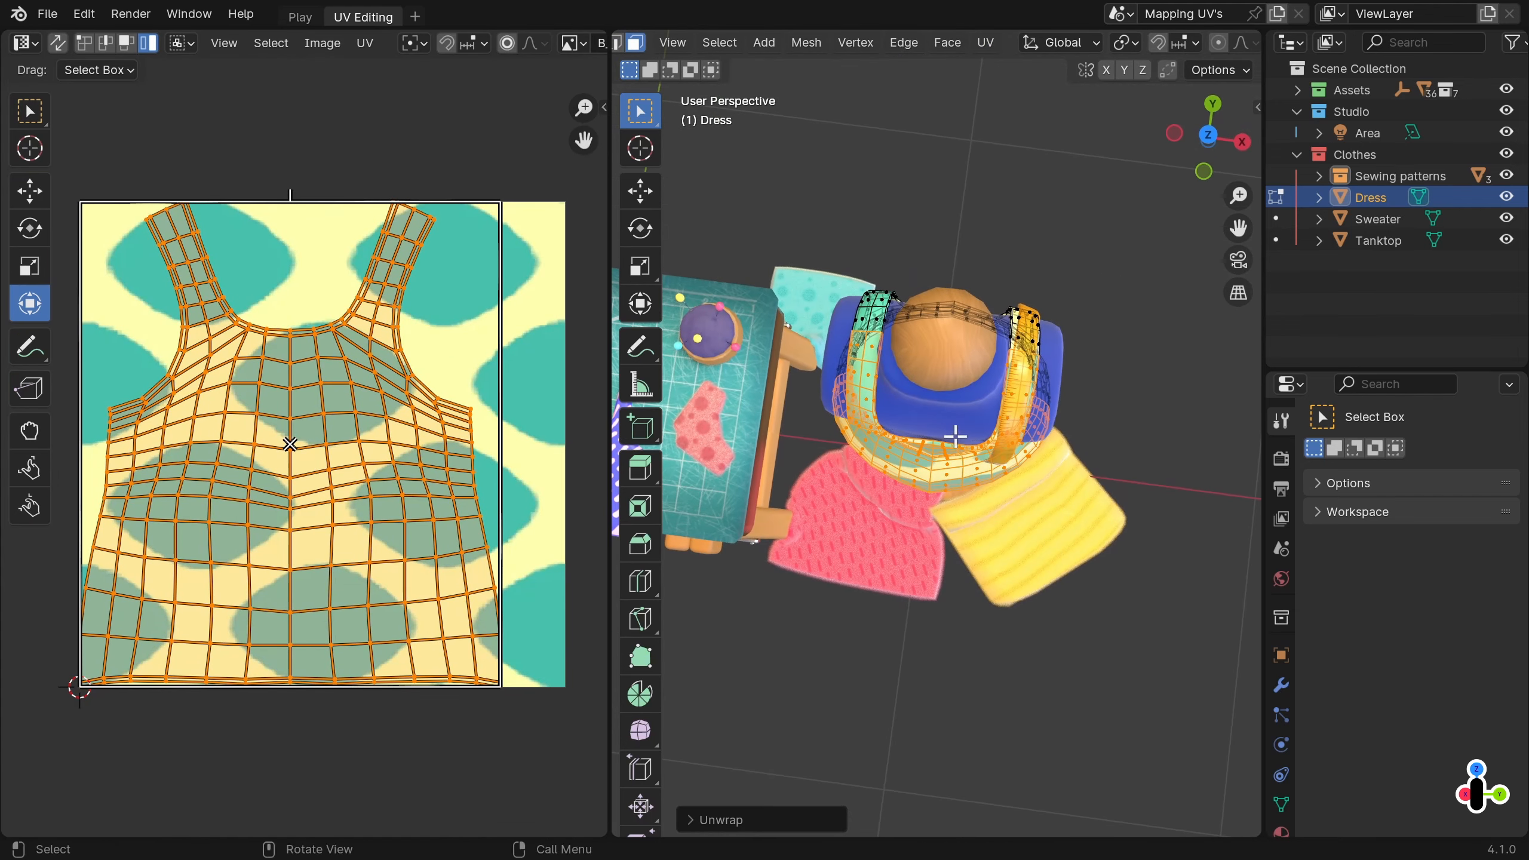
click(720, 44)
click(744, 120)
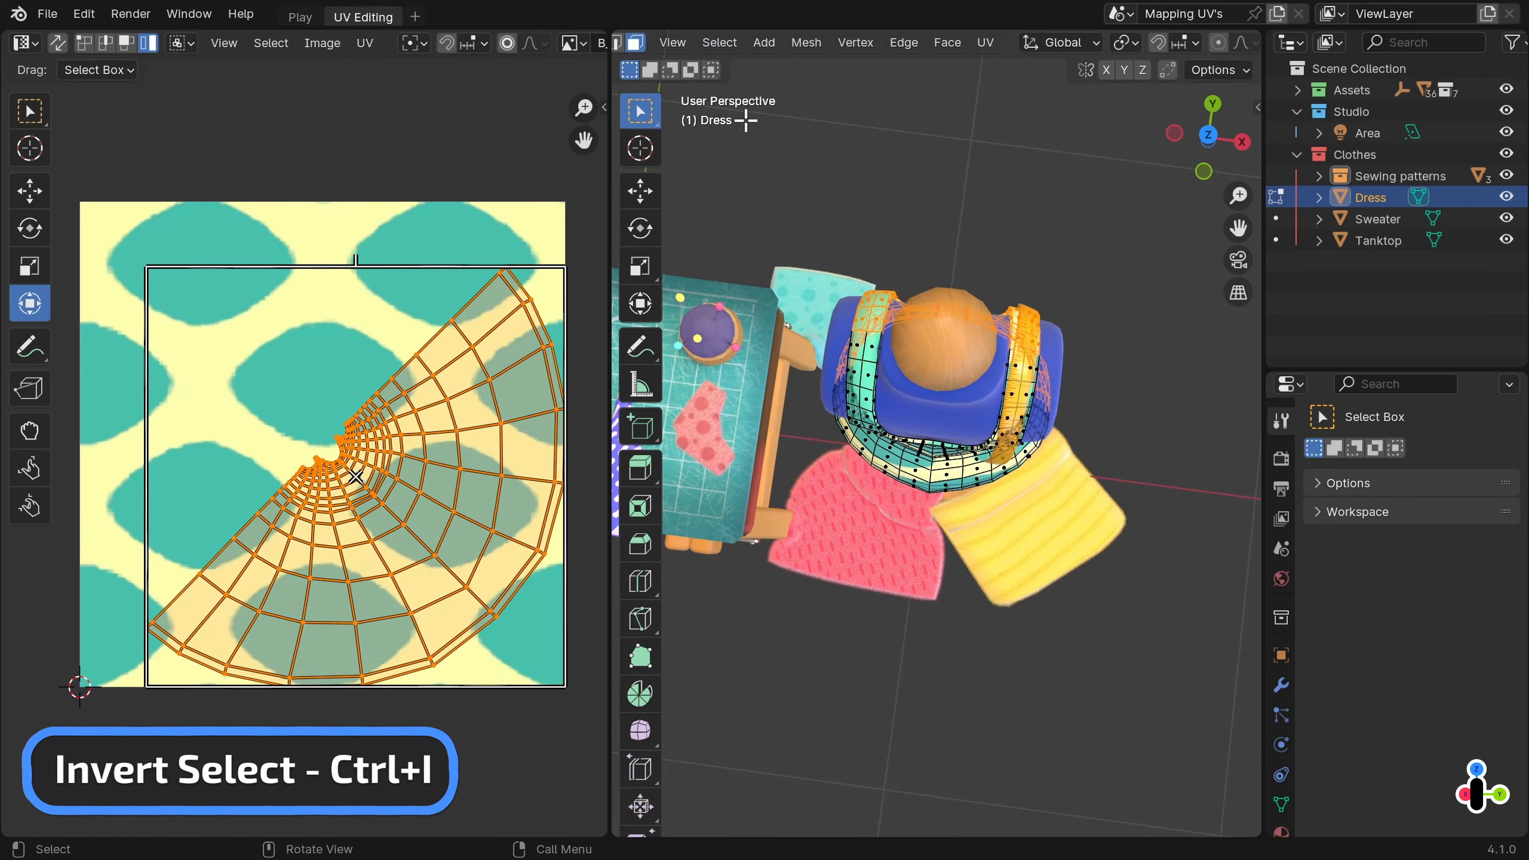
click(985, 44)
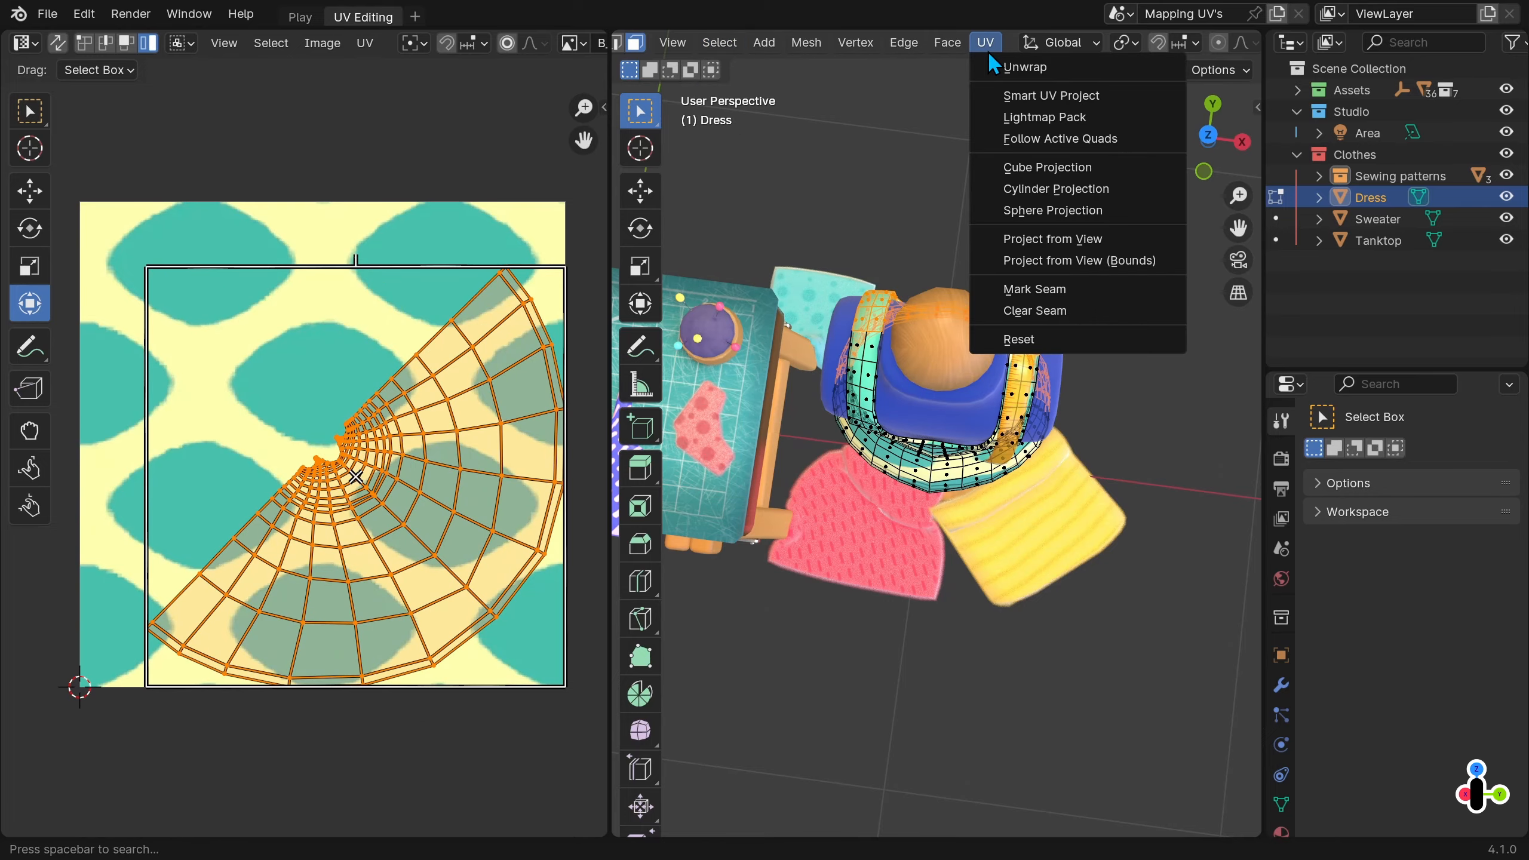
click(999, 66)
Turn off X-ray and select all faces of the dress so both UV islands show.
mouse_move(873, 337)
middle_down()
mouse_move(819, 348)
mouse_move(1129, 369)
middle_up()
mouse_move(1131, 45)
middle_down()
mouse_move(812, 47)
mouse_move(1212, 45)
middle_up()
click(1136, 45)
key(a)
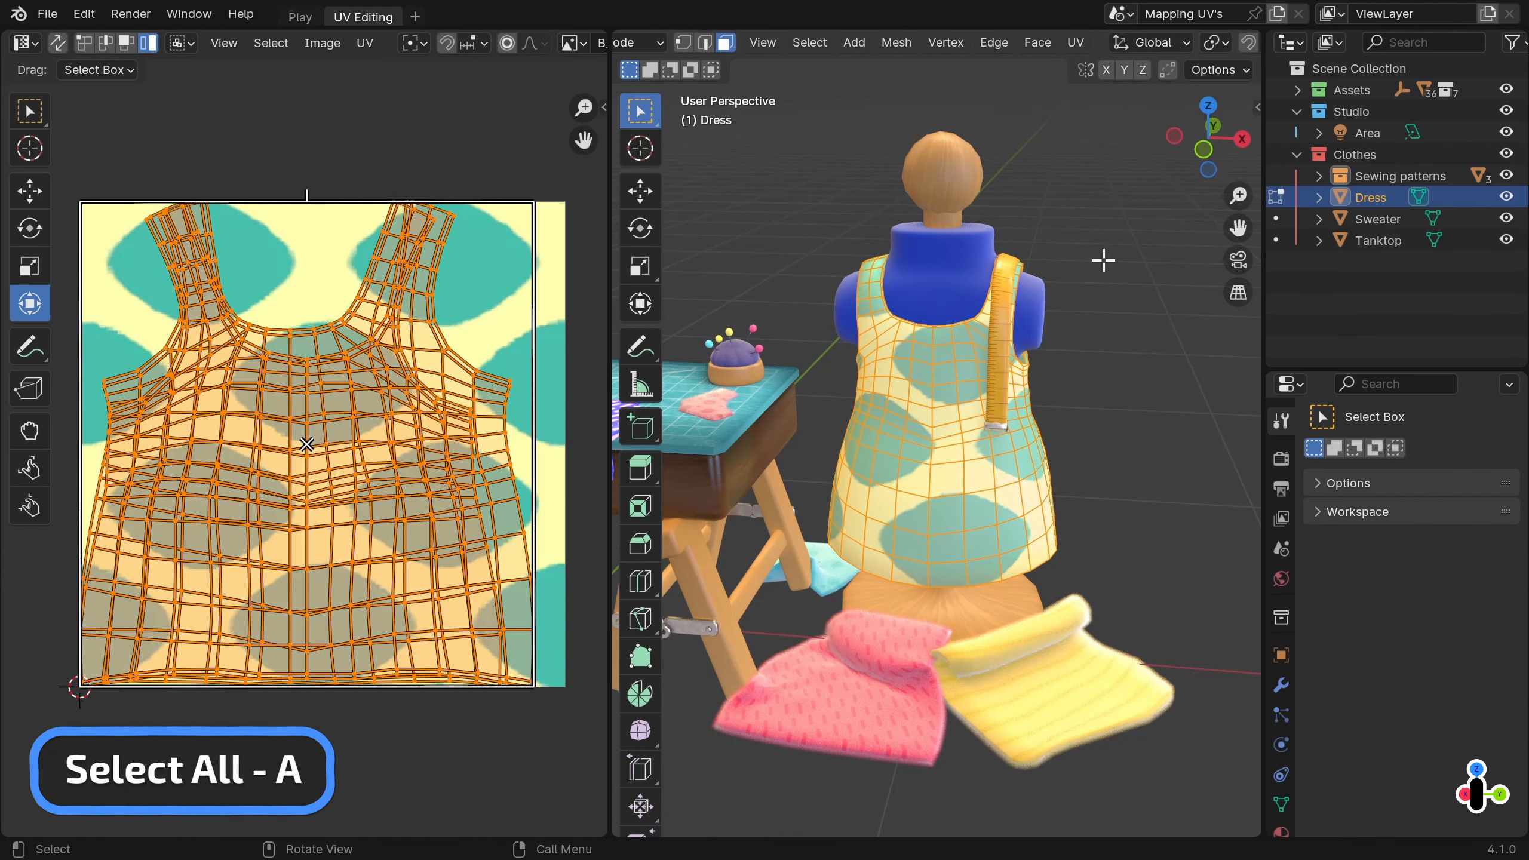
scroll(306, 443, down, 1)
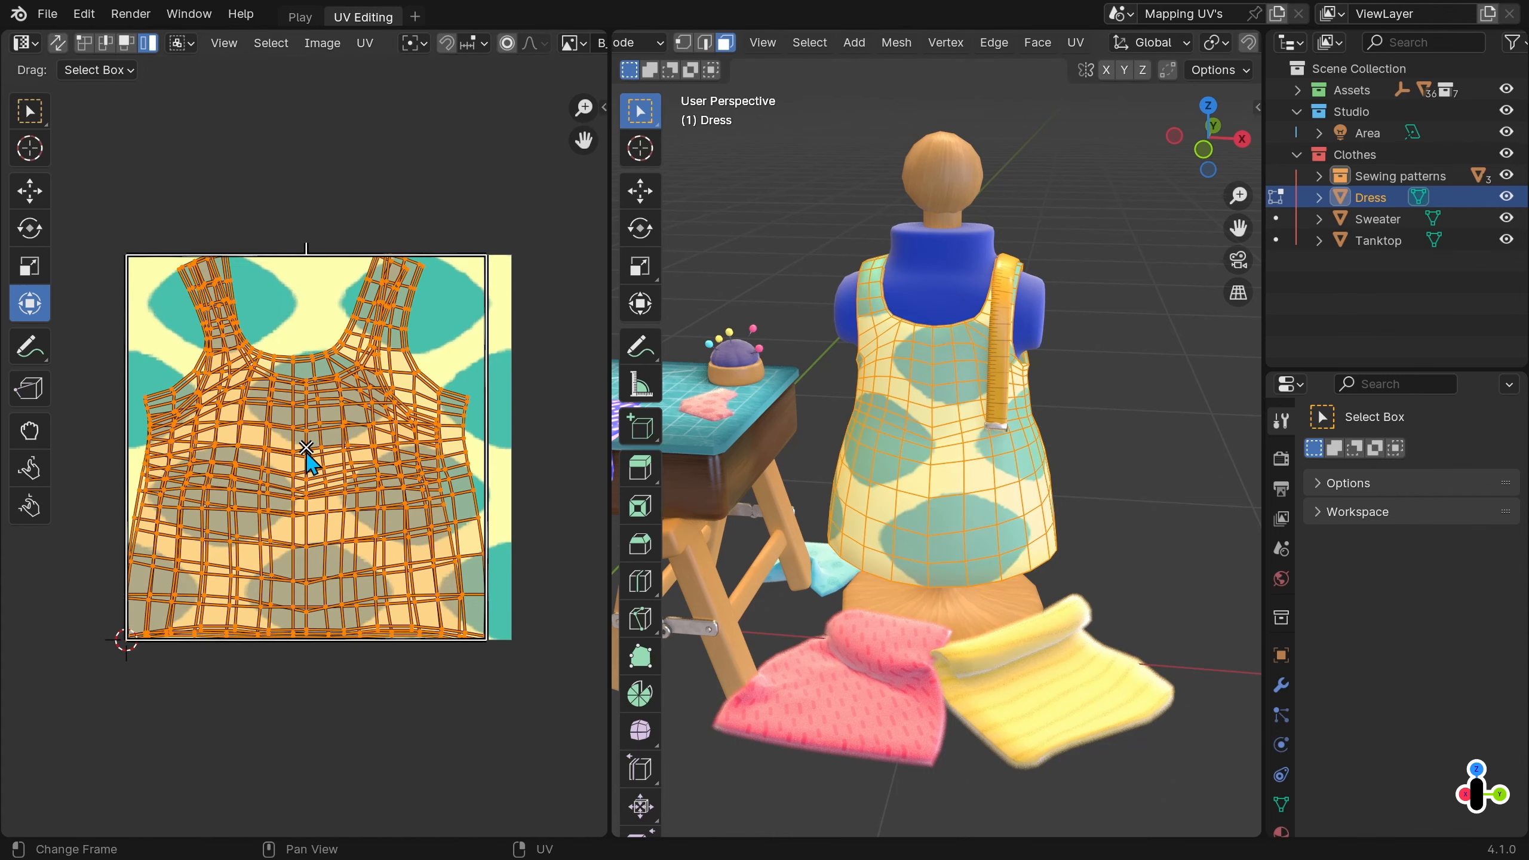
key(g)
click(269, 454)
key(ctrl+z)
key(ctrl+z)
Move one of the two overlapping dress UV islands sideways until it sits entirely beside the texture image, clear of the other island.
key(g)
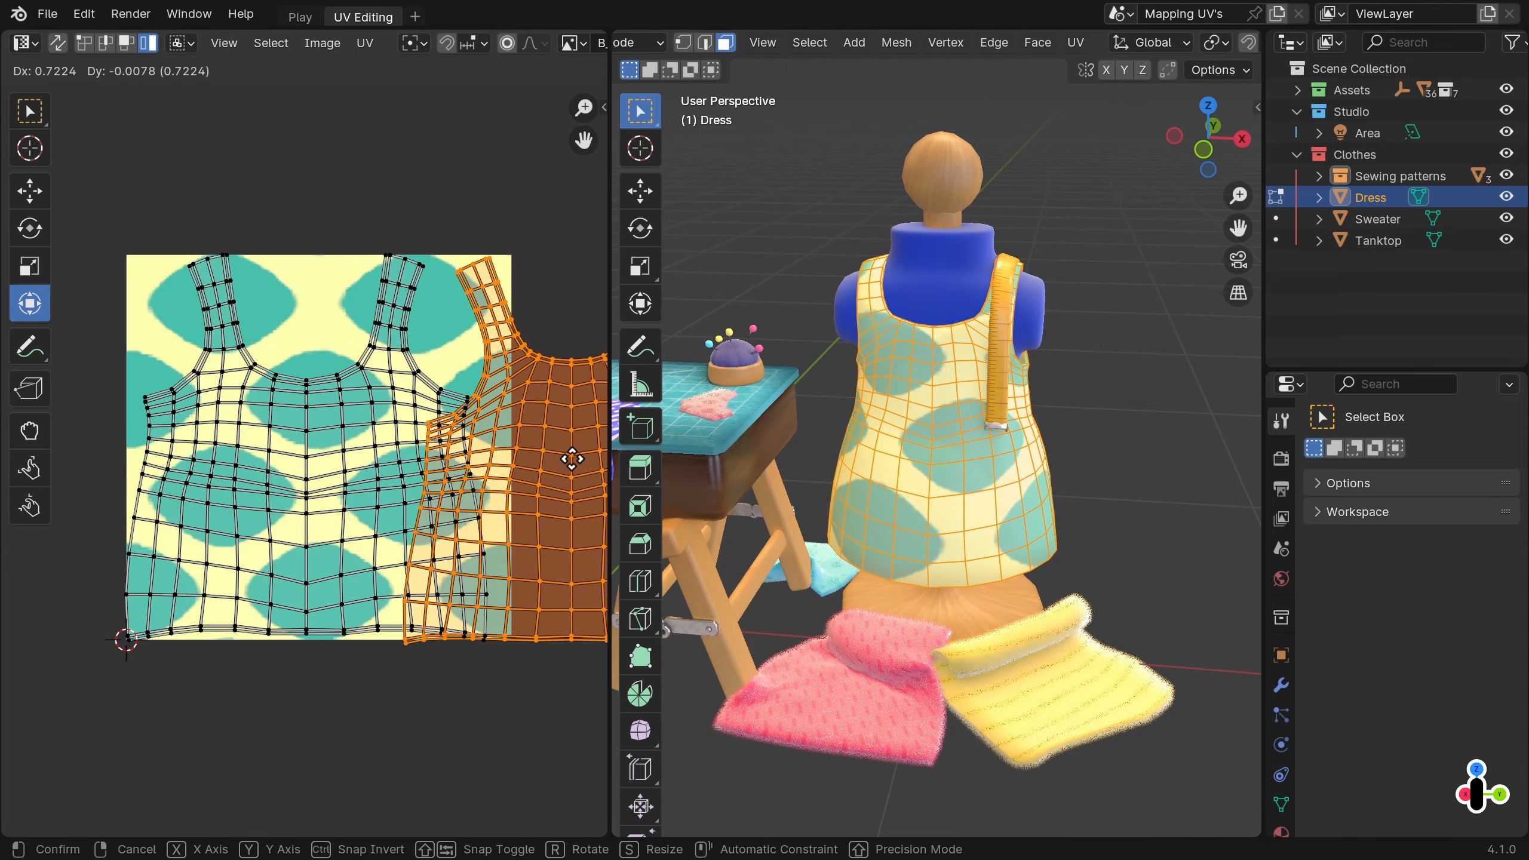
scroll(570, 454, down, 3)
click(521, 473)
scroll(321, 454, up, 2)
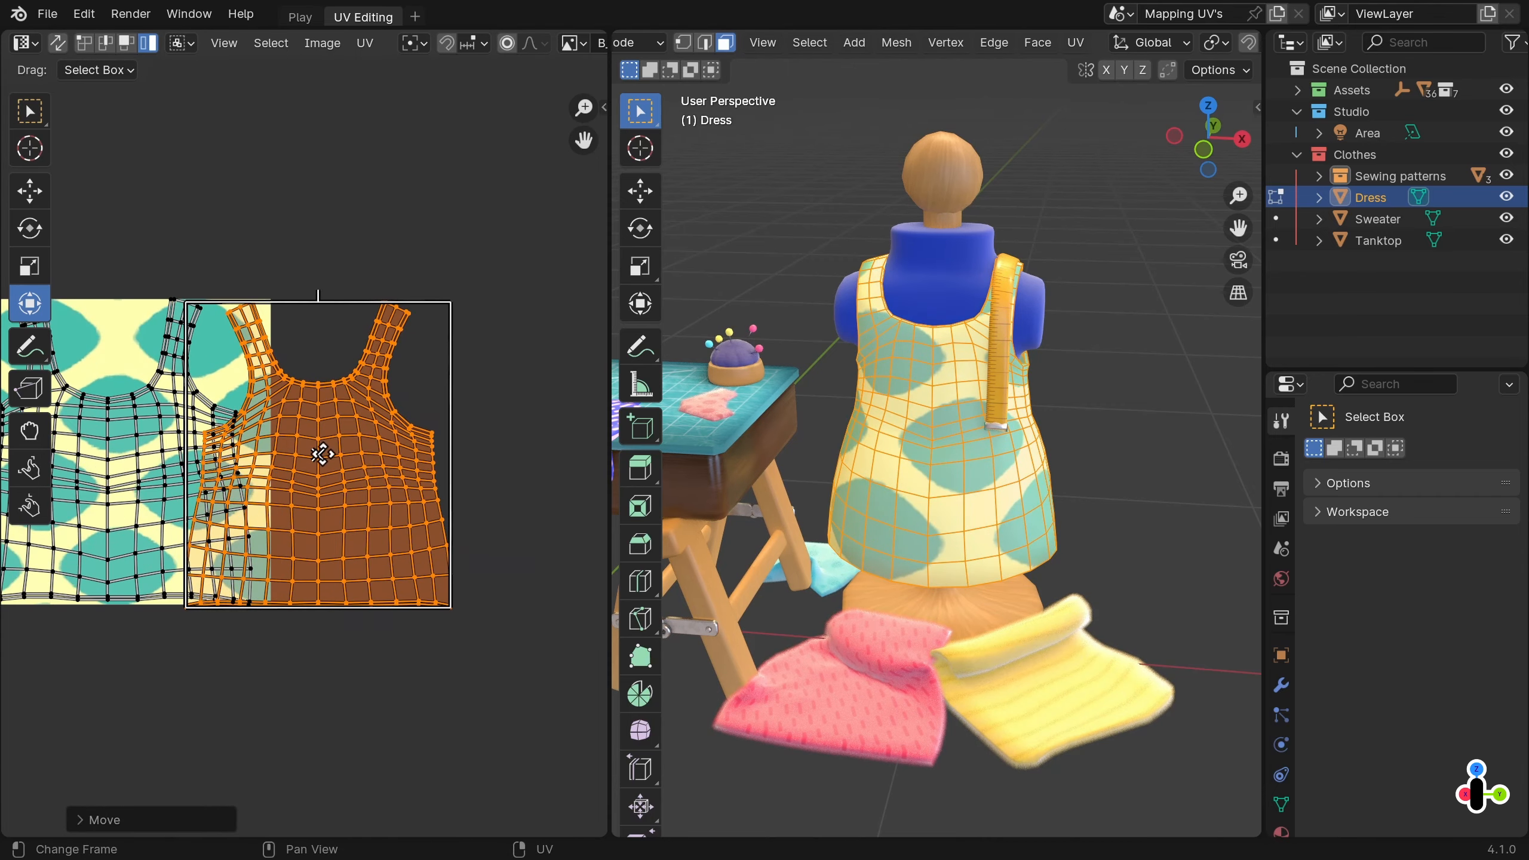
key(g)
click(438, 448)
middle_drag(438, 448, 546, 436)
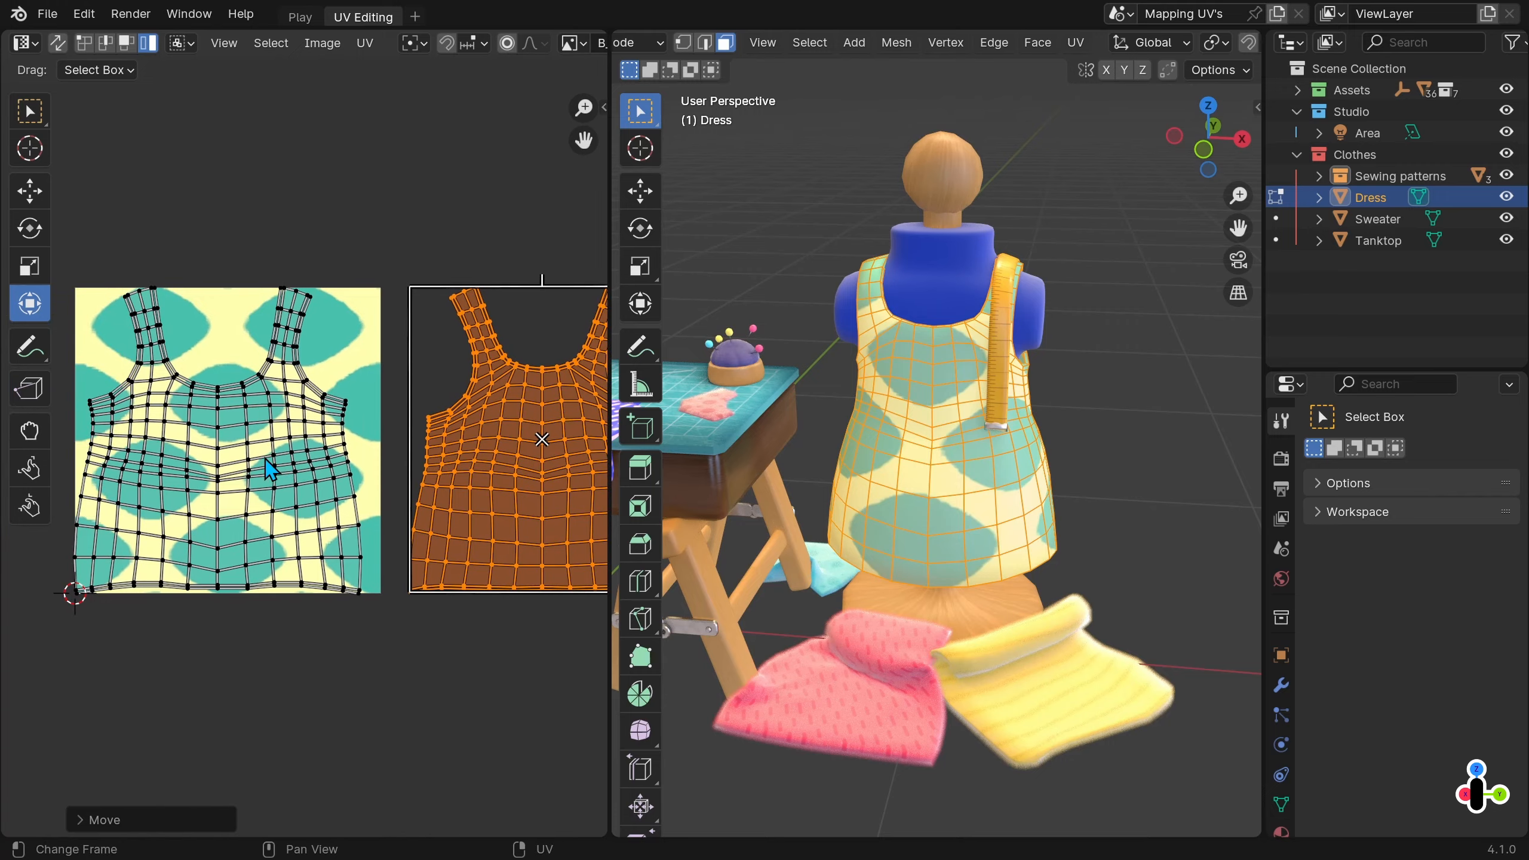
Select the remaining dress island and nudge it so it is centred on the dotted texture, checking the pattern on the dress.
click(211, 445)
key(g)
click(210, 452)
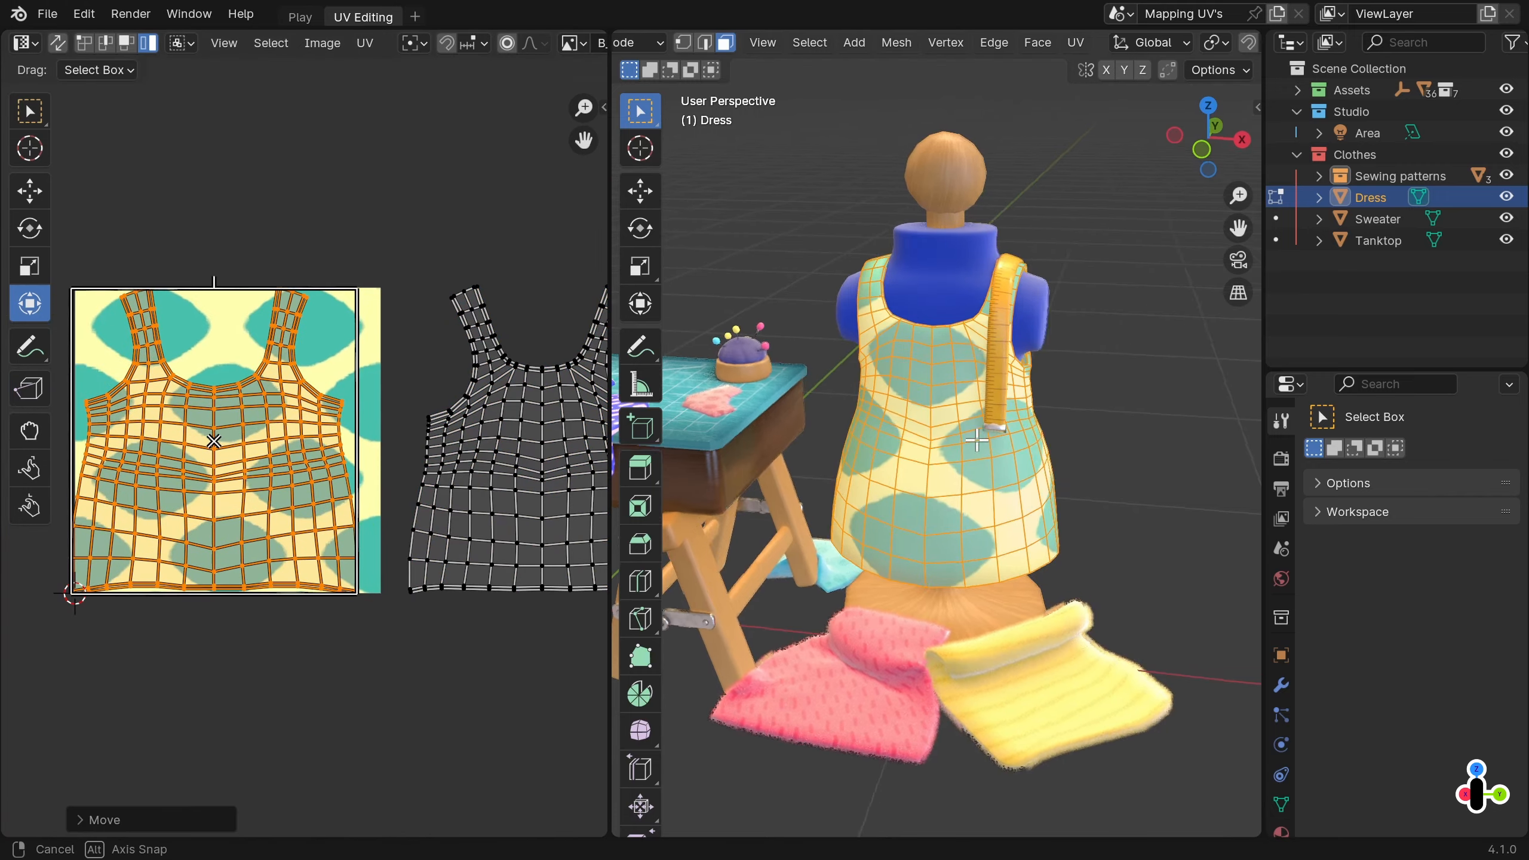
key(g)
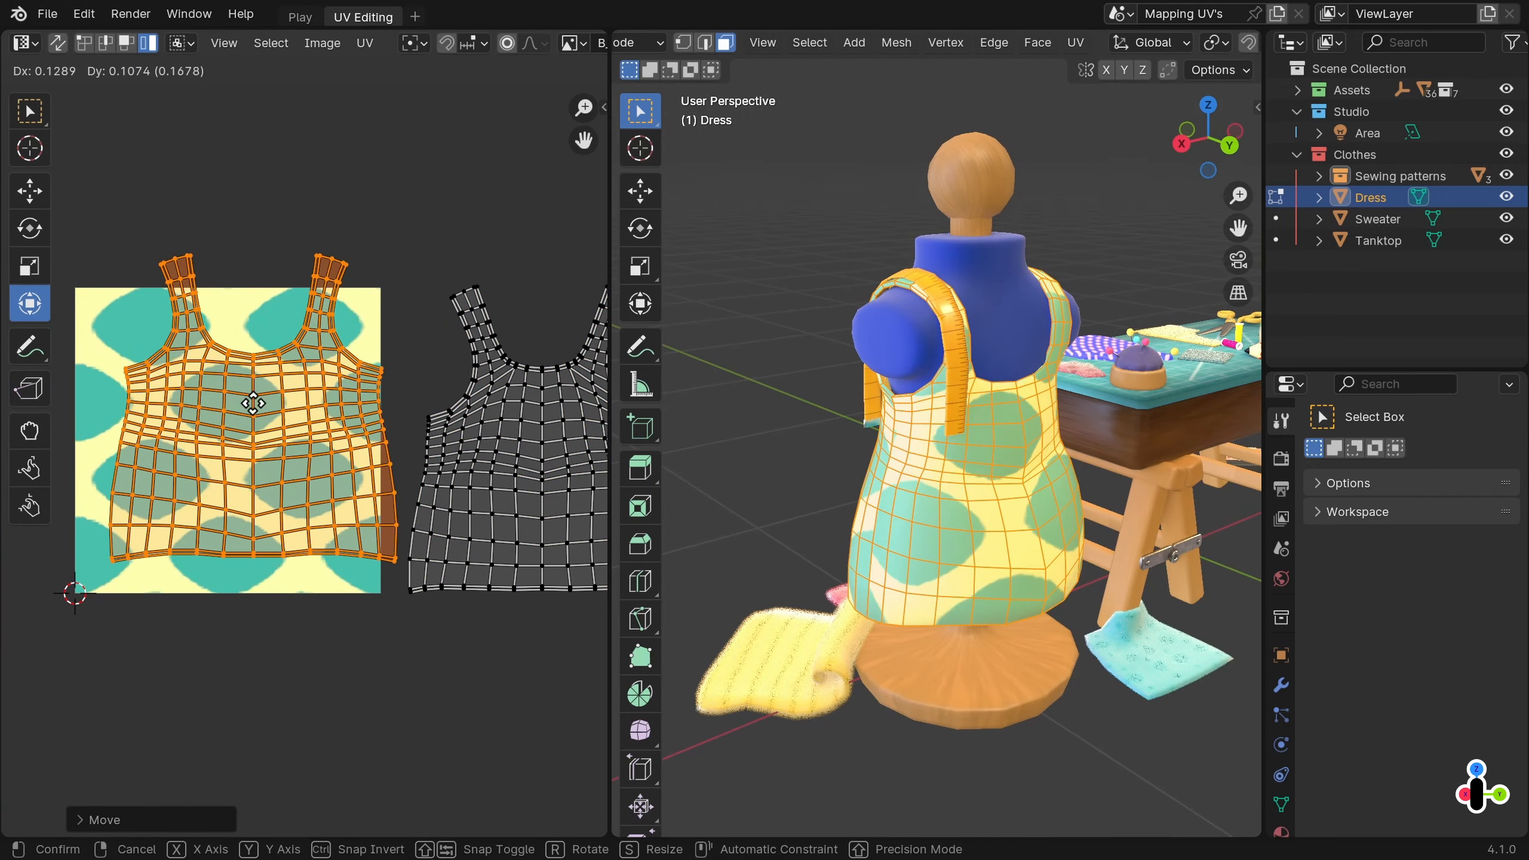
click(225, 441)
middle_drag(662, 506, 1218, 447)
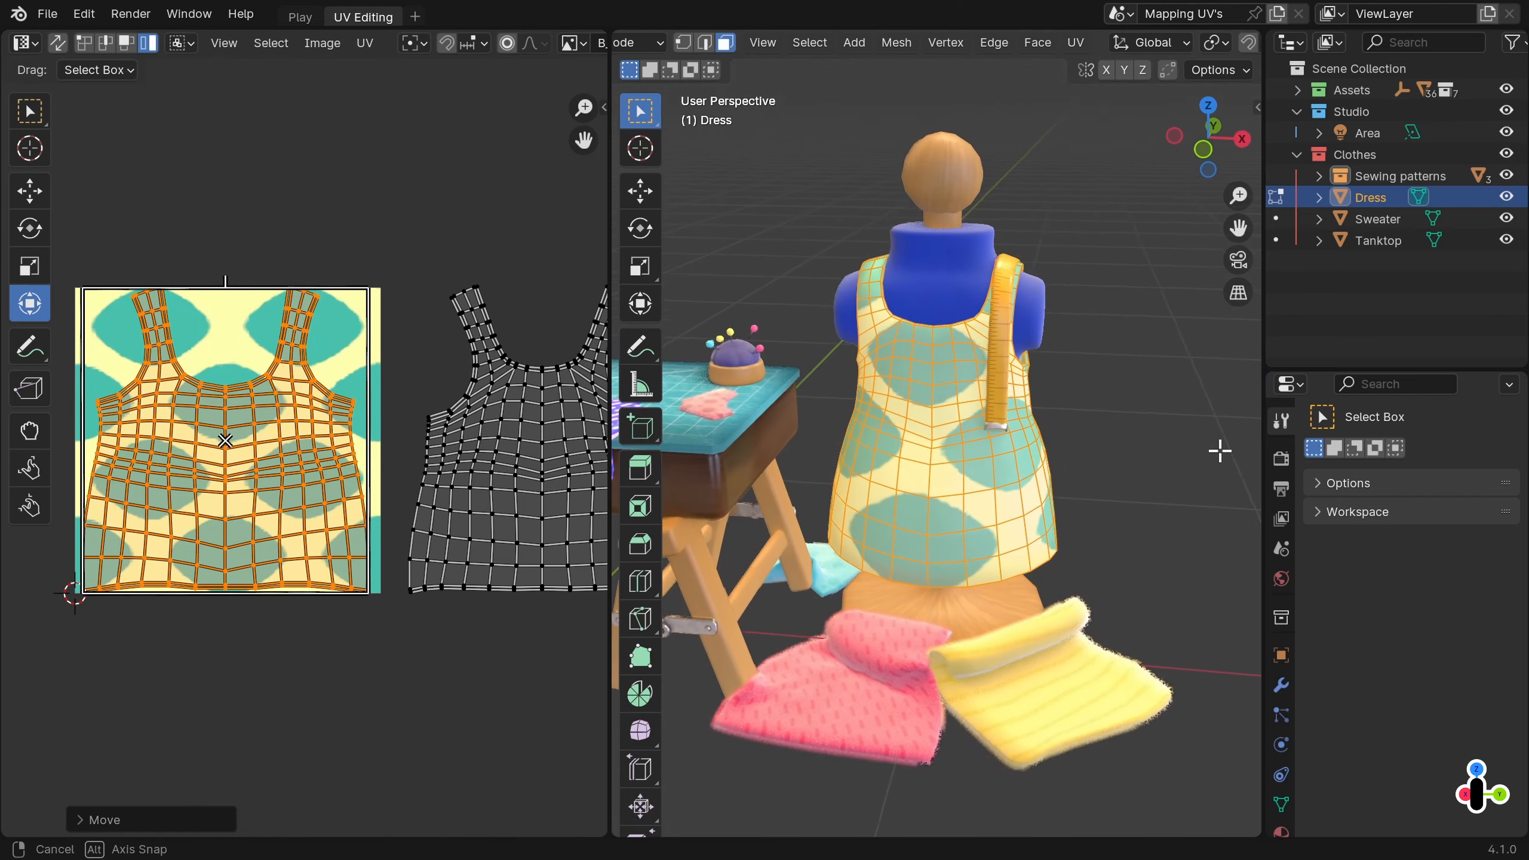
Leave Edit Mode on the dress, then select the sweater on the rack and open it in Edit Mode.
scroll(1218, 447, down, 3)
key(Tab)
shift+middle_drag(813, 445, 1083, 442)
shift+middle_drag(797, 343, 945, 572)
key(KP_1)
scroll(999, 430, up, 4)
scroll(939, 440, down, 1)
click(986, 422)
key(Tab)
Select the front half of the sweater from the top view and unwrap it.
drag(719, 385, 1214, 494)
scroll(1190, 480, up, 1)
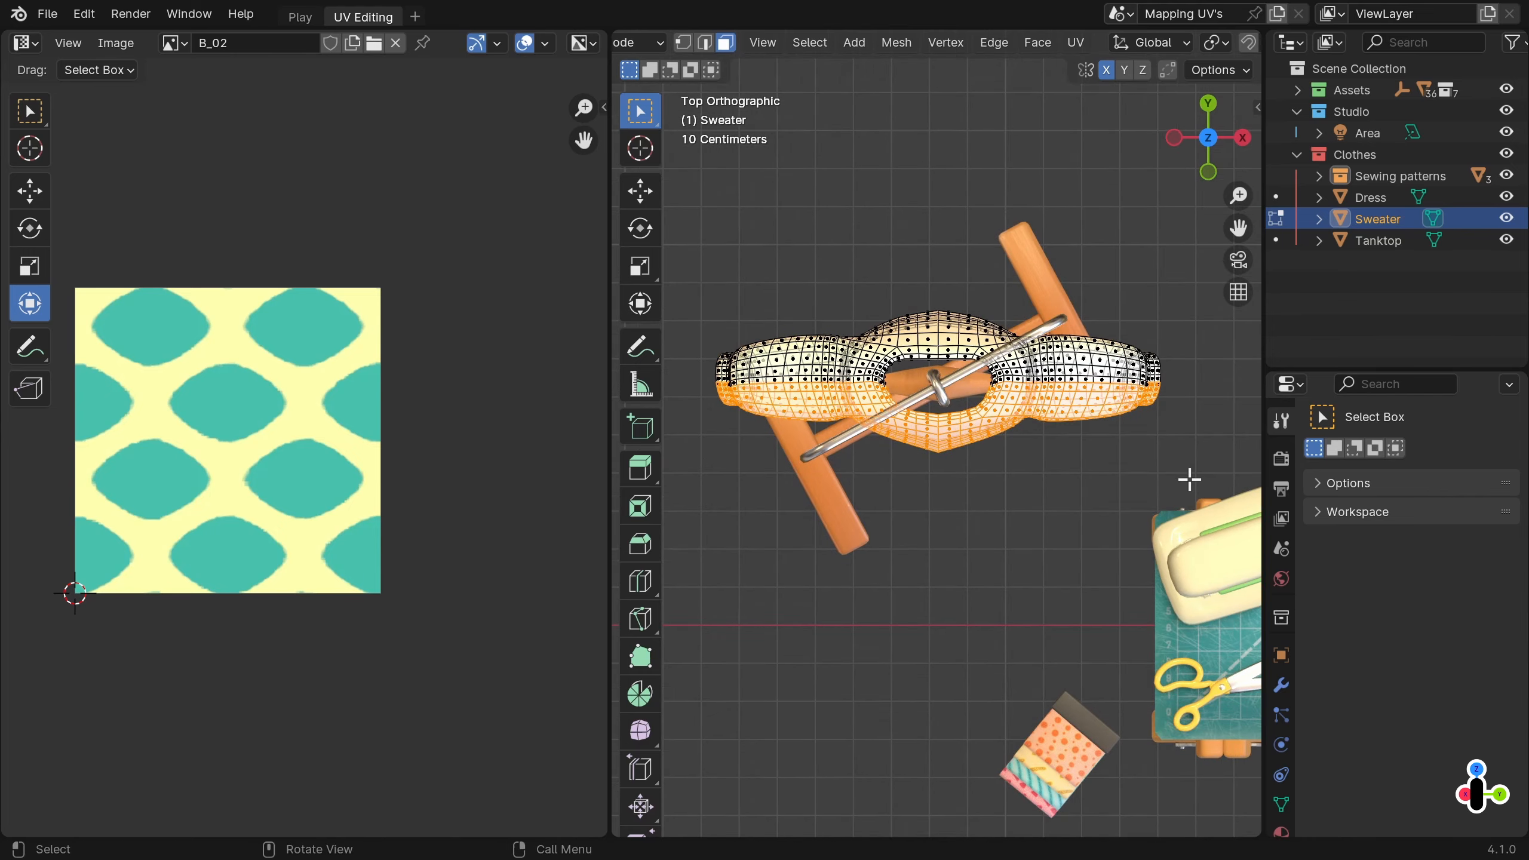
key(u)
click(1099, 76)
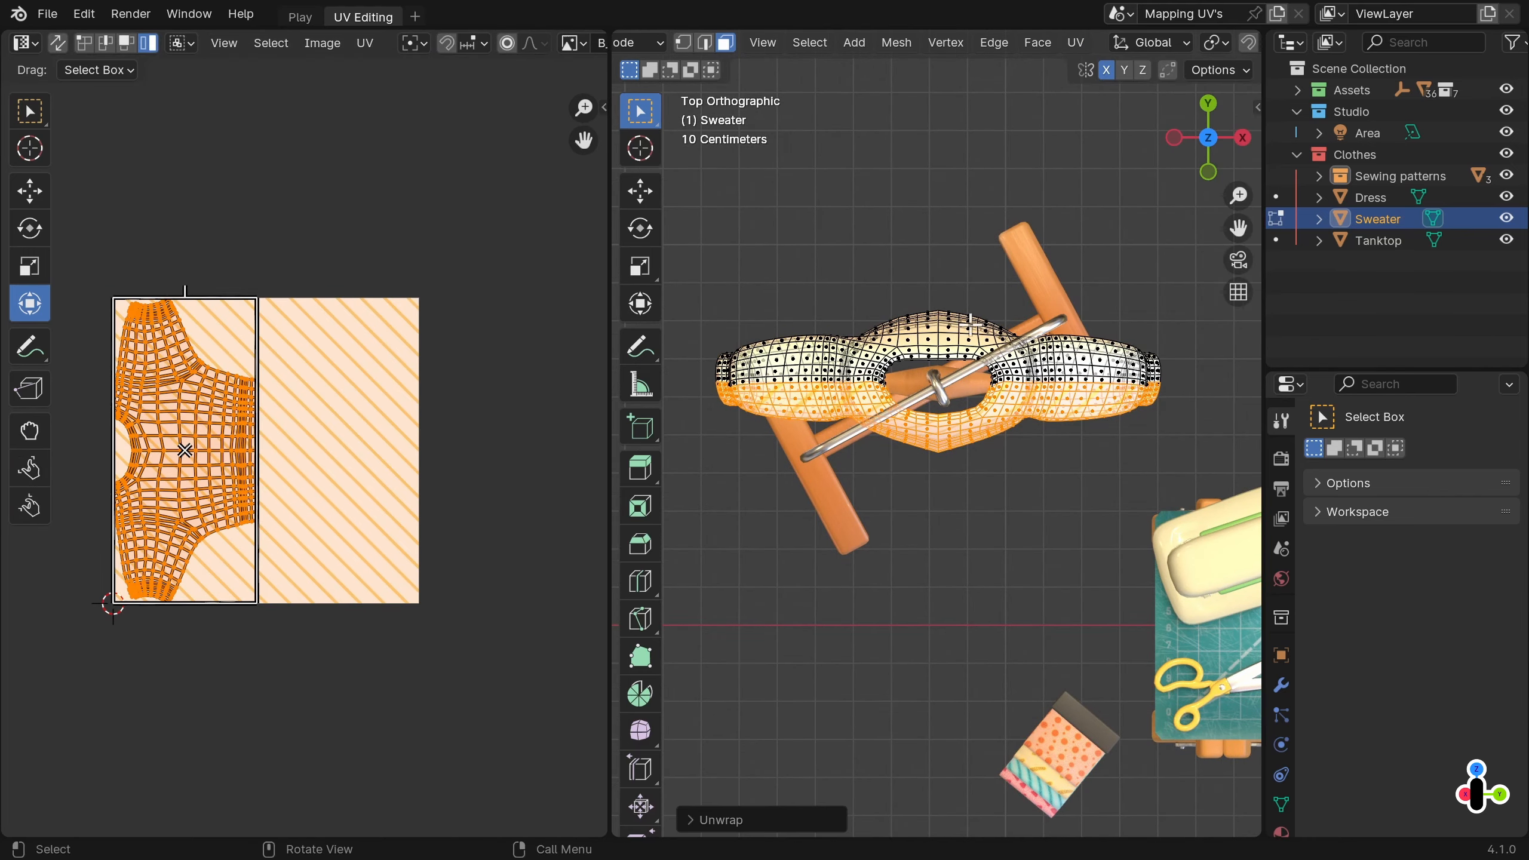
Invert the selection to the back half of the sweater and unwrap it.
key(ctrl+i)
click(1075, 46)
click(1087, 63)
Show all sweater UVs, move one island onto the free half of the striped texture and rotate it to face the opposite way.
key(a)
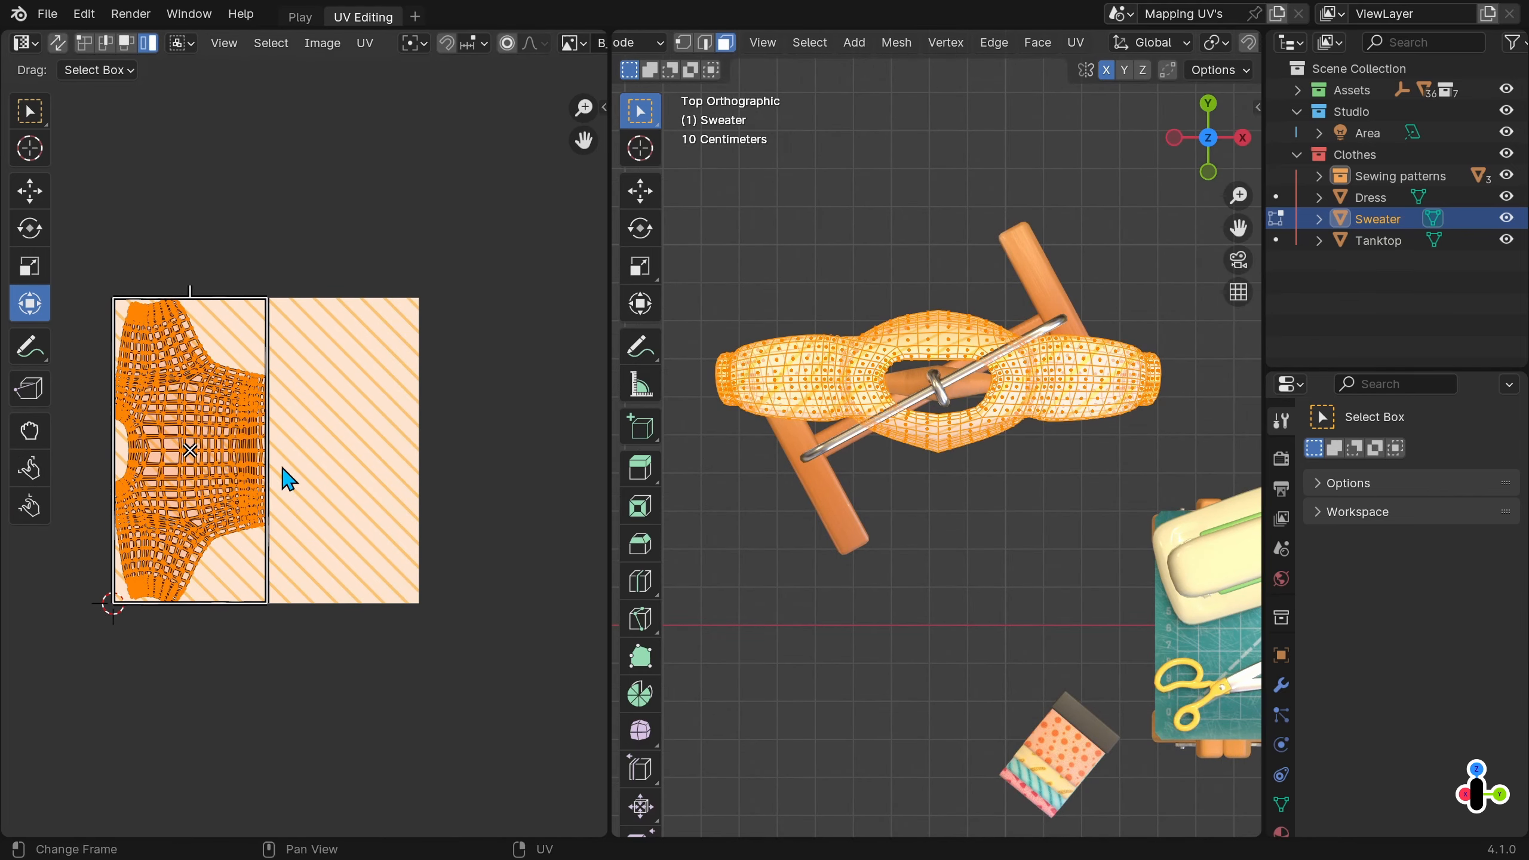
click(197, 450)
key(g)
click(355, 455)
key(r)
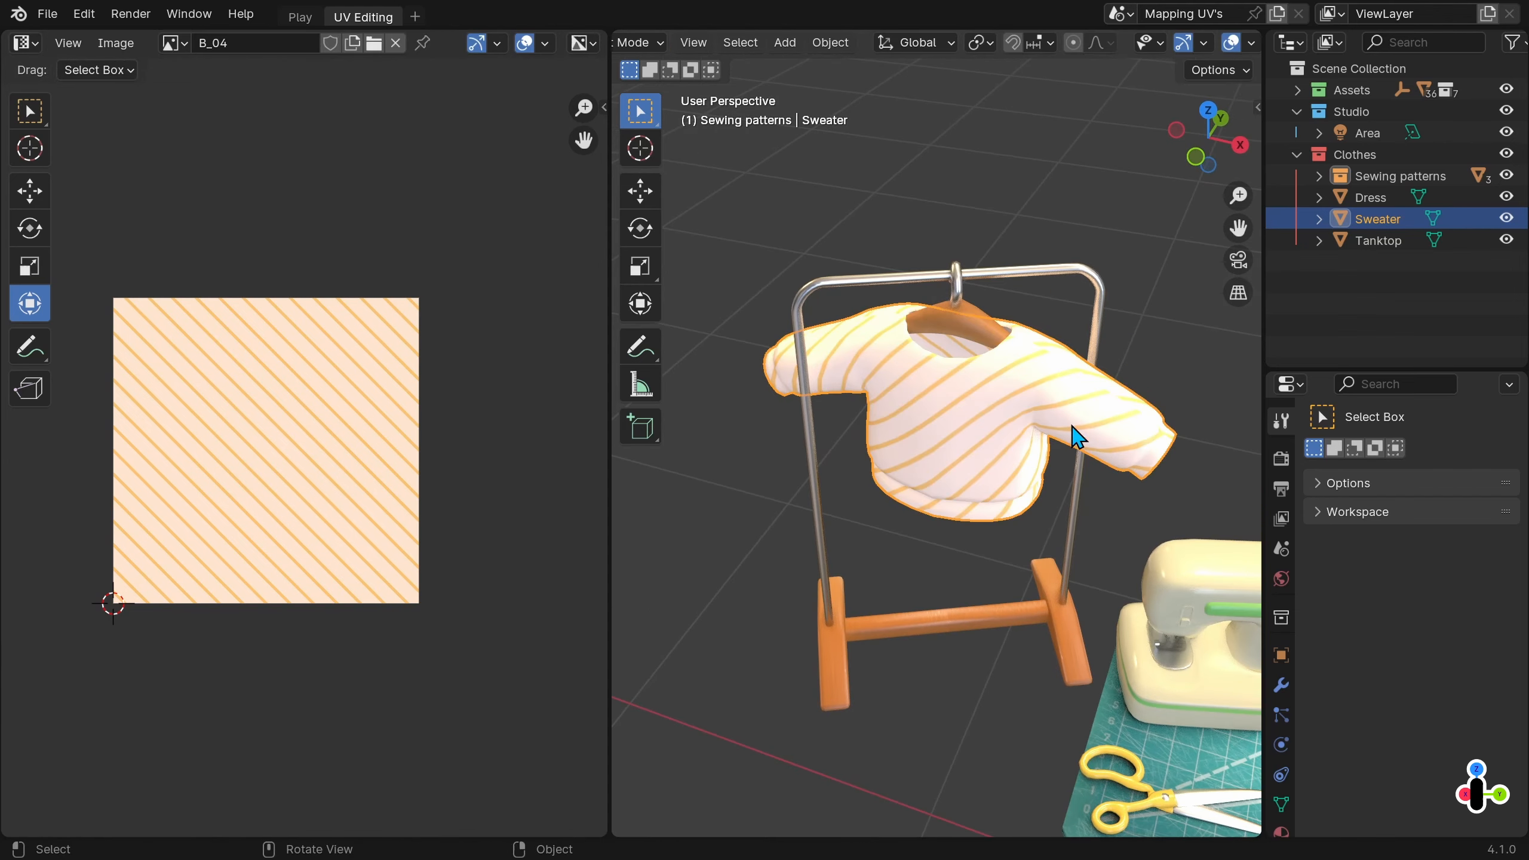
Examine the striped pattern on the sweater's front, sleeves and sides for stretching and mismatches where the halves meet.
scroll(1077, 437, up, 4)
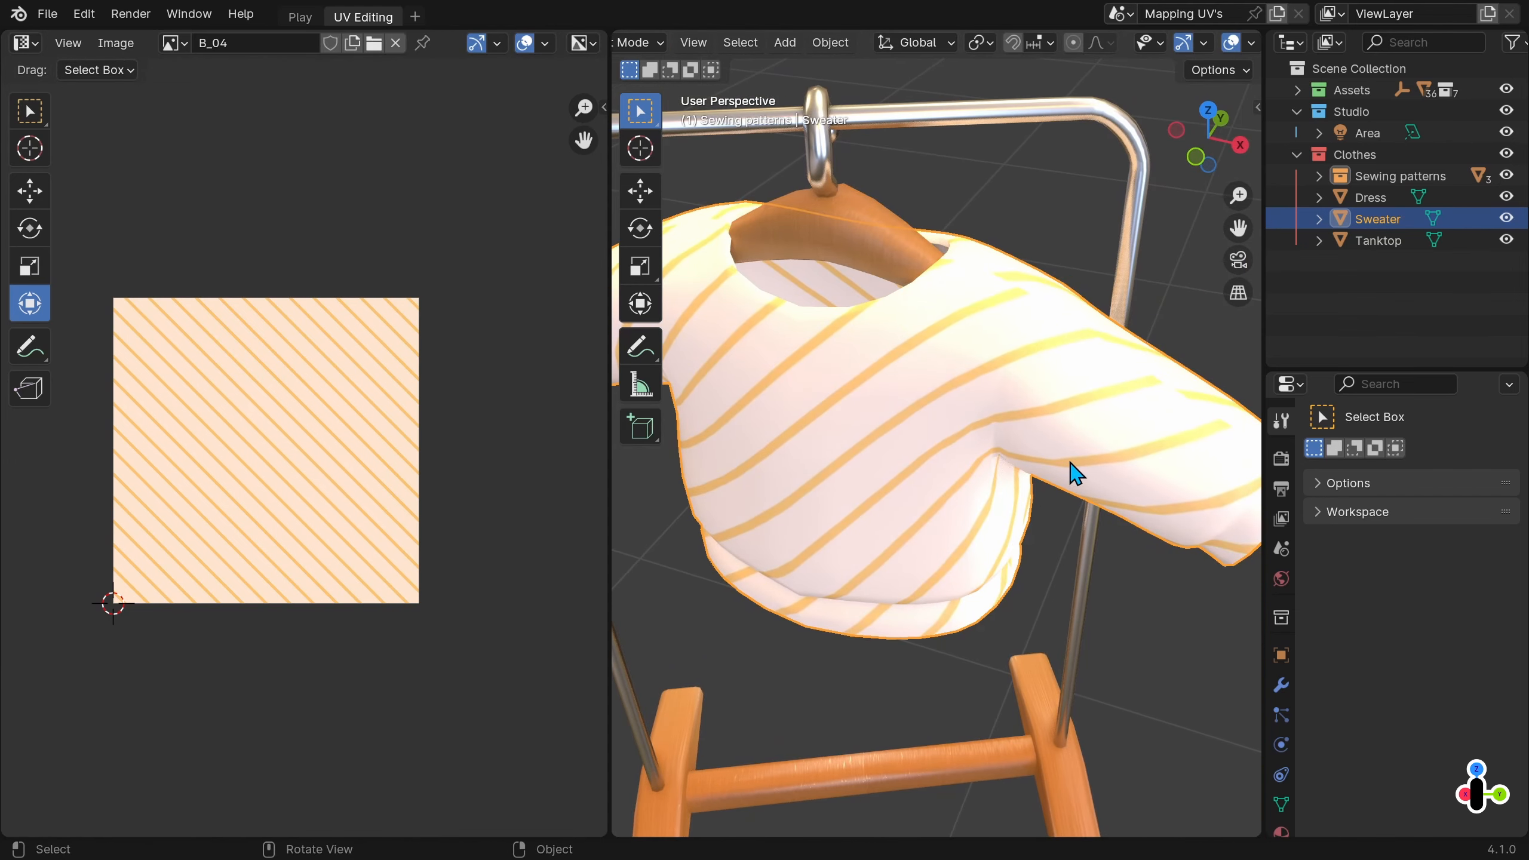
middle_drag(1075, 473, 938, 324)
middle_drag(982, 699, 968, 399)
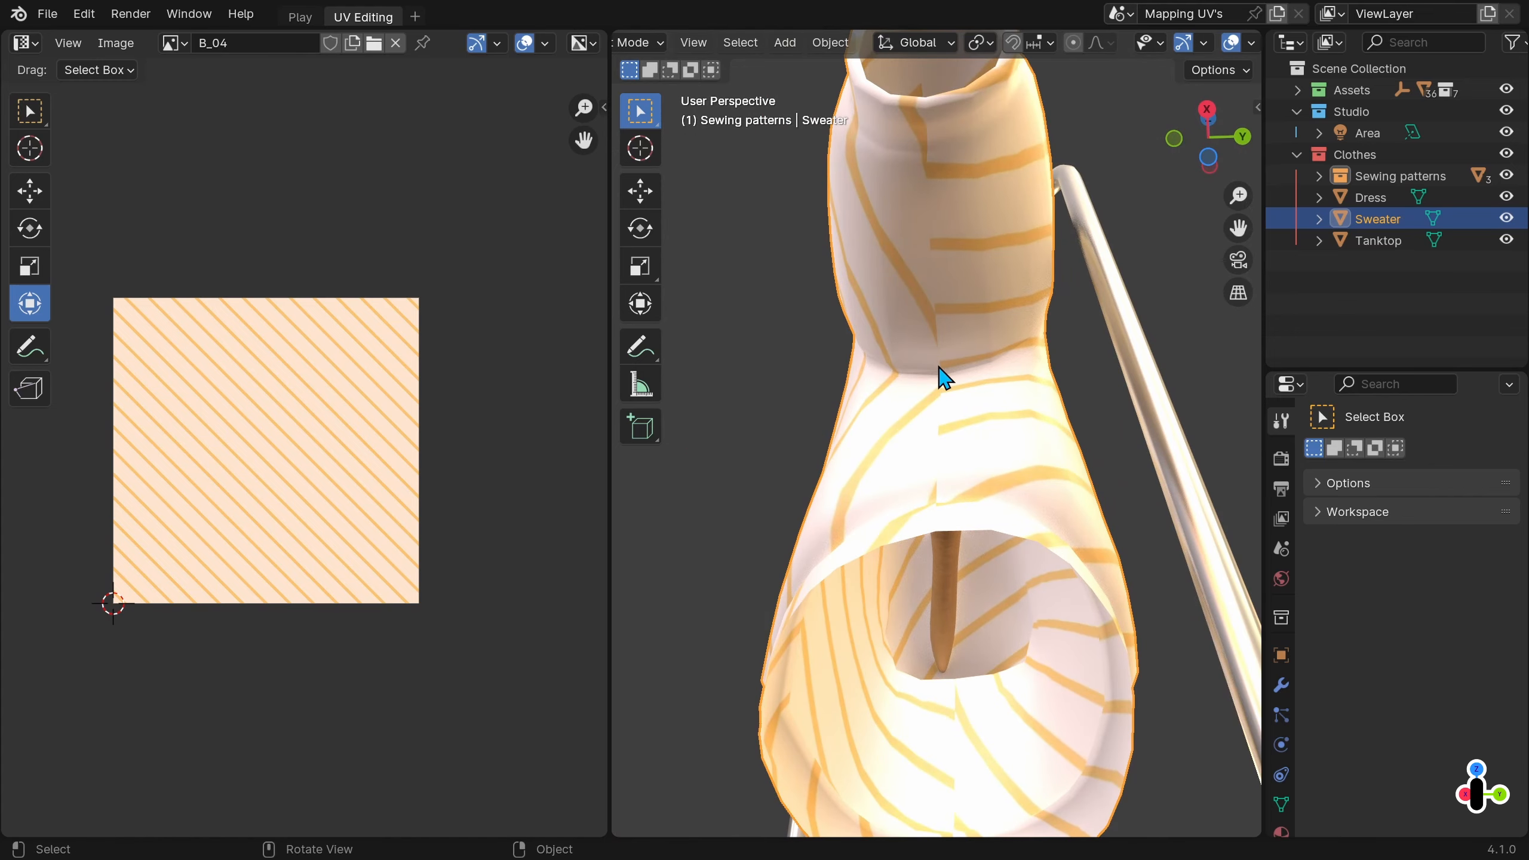
middle_drag(805, 306, 1046, 461)
scroll(1039, 446, down, 3)
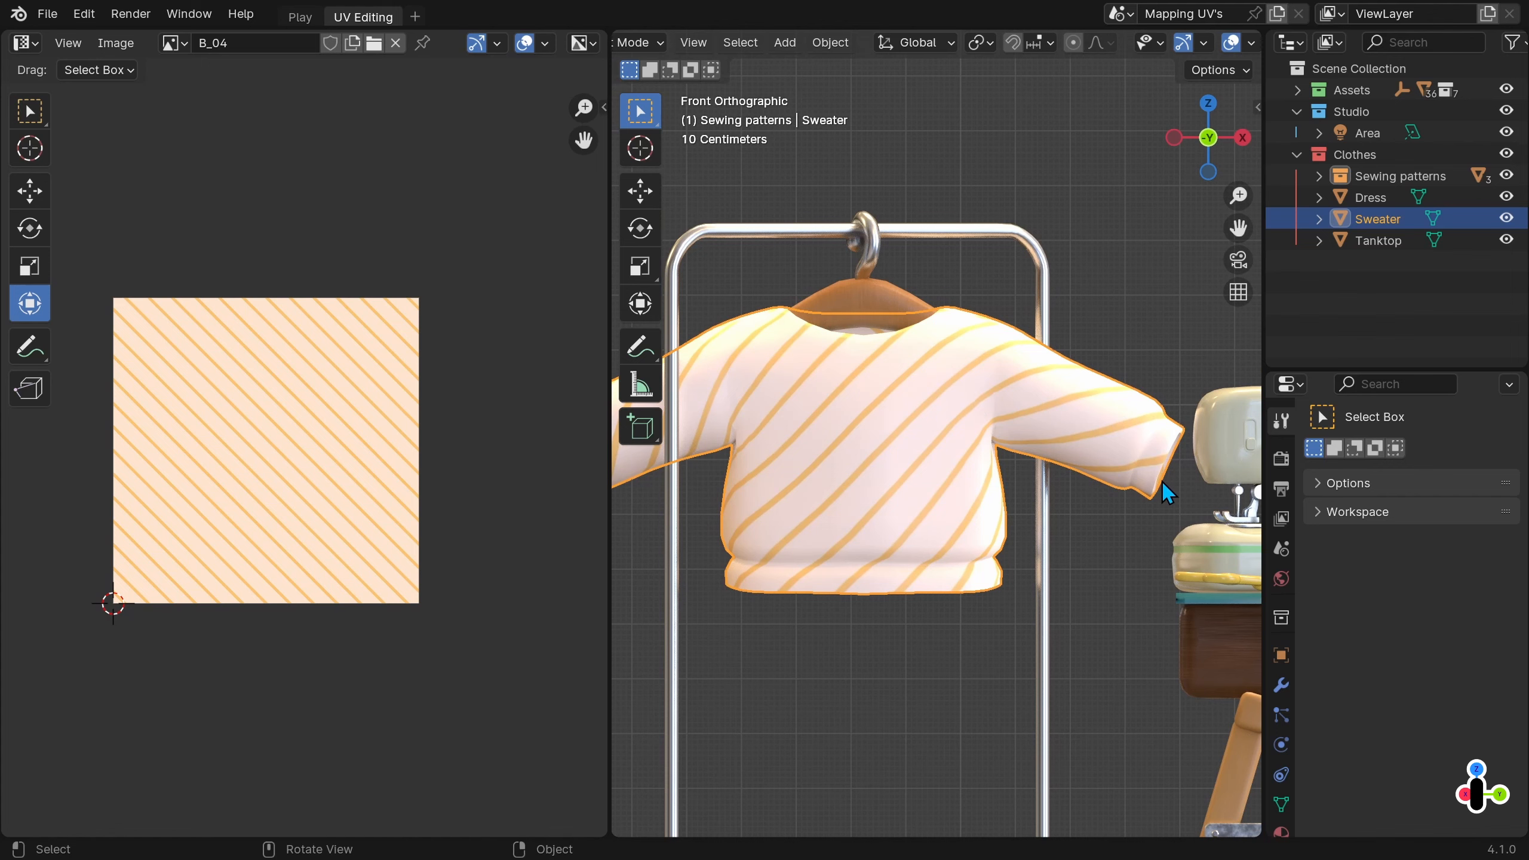
shift+middle_drag(993, 461, 962, 460)
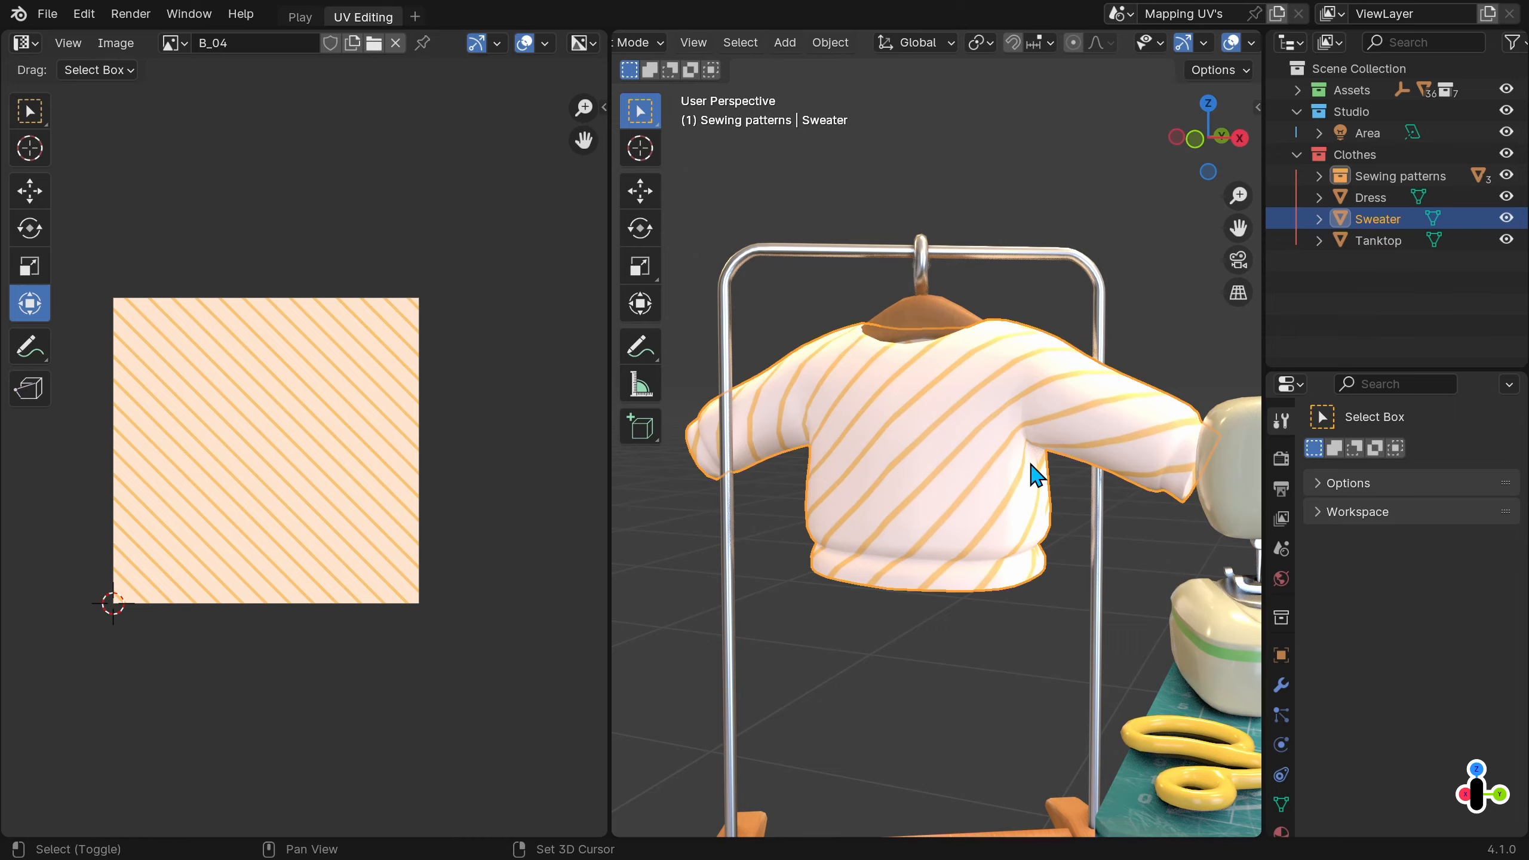
middle_drag(807, 482, 929, 548)
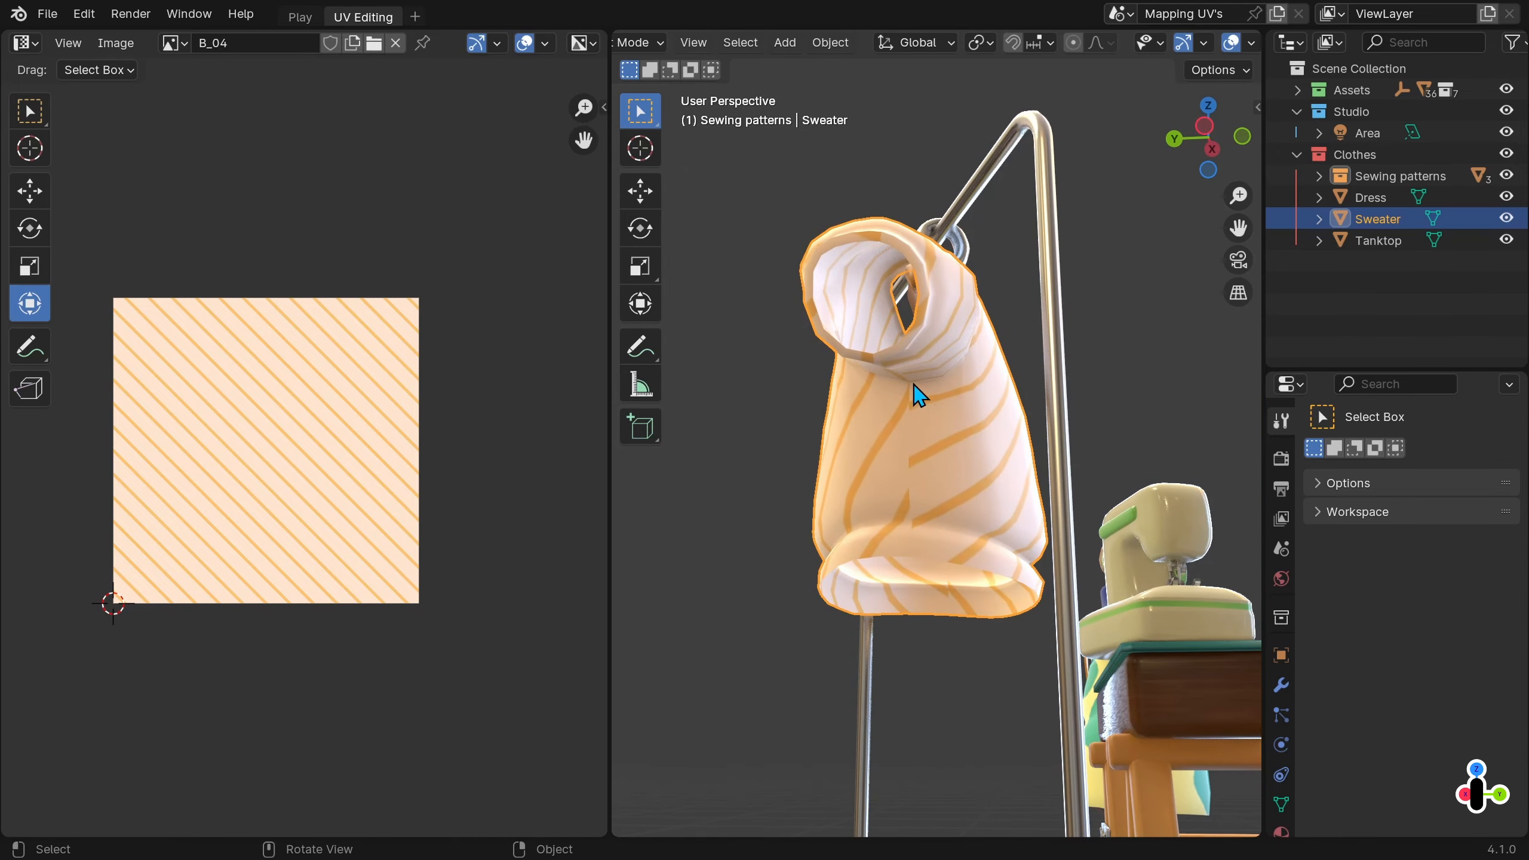
middle_drag(1068, 410, 846, 471)
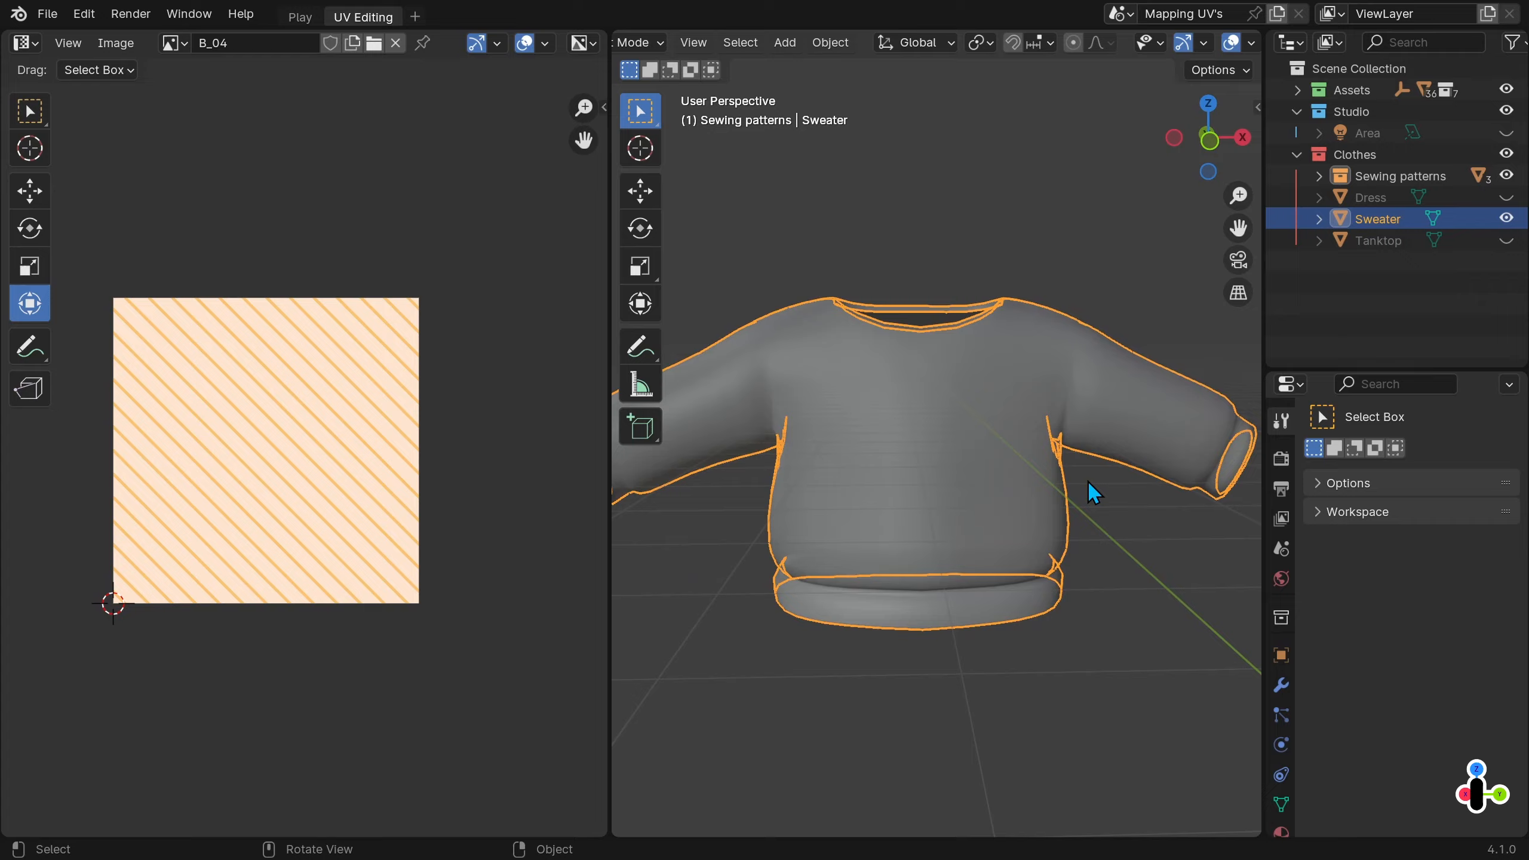
Select the edge paths along the sweater's sides, shoulders and around the armholes, and mark them as seams.
key(Tab)
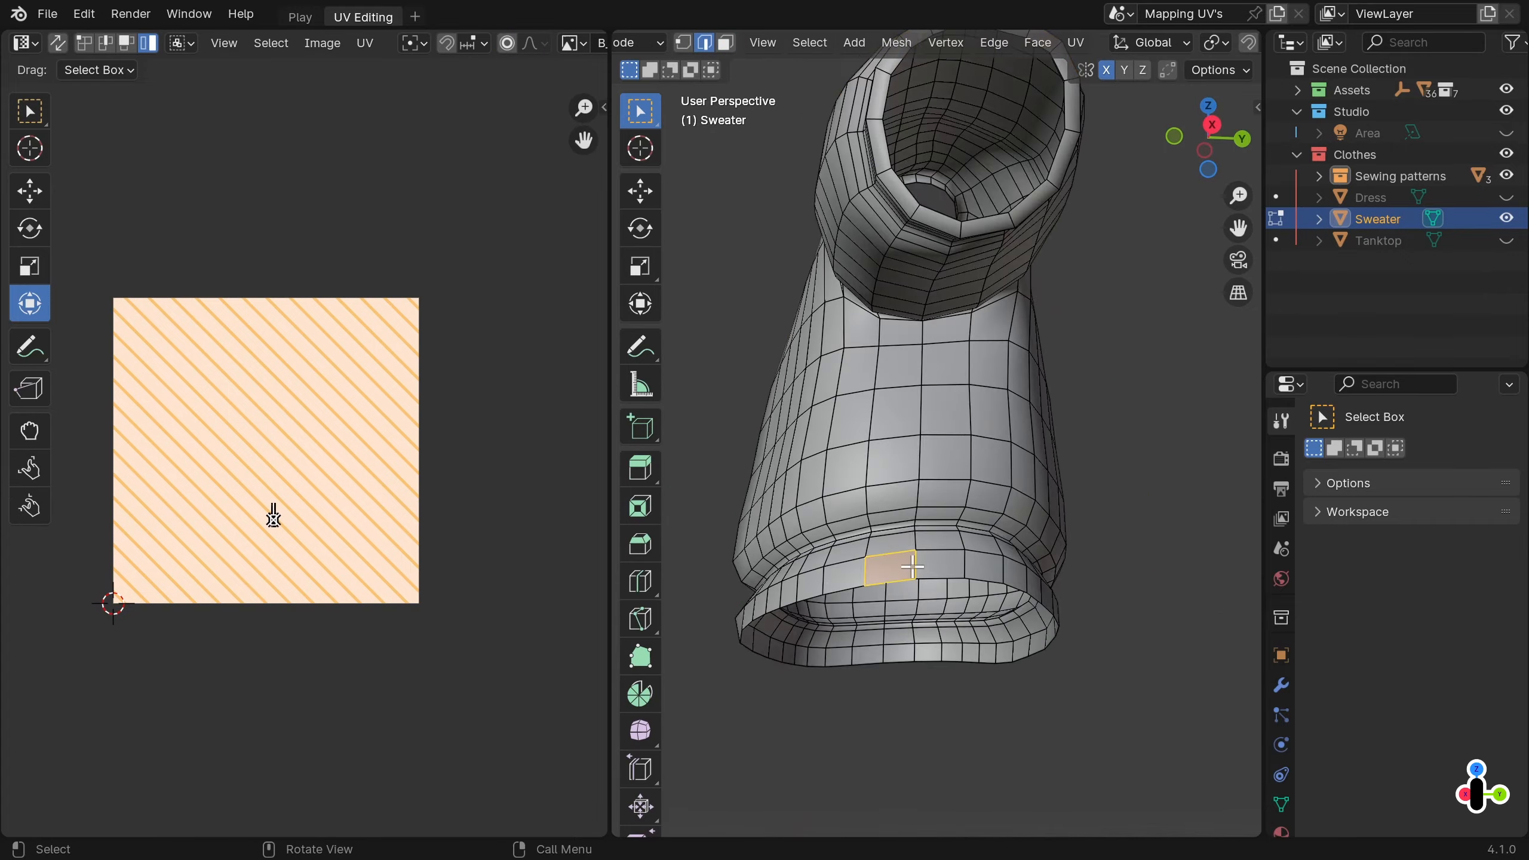
ctrl+right_click(1076, 474)
middle_drag(1076, 474, 1061, 245)
ctrl+right_click(1013, 648)
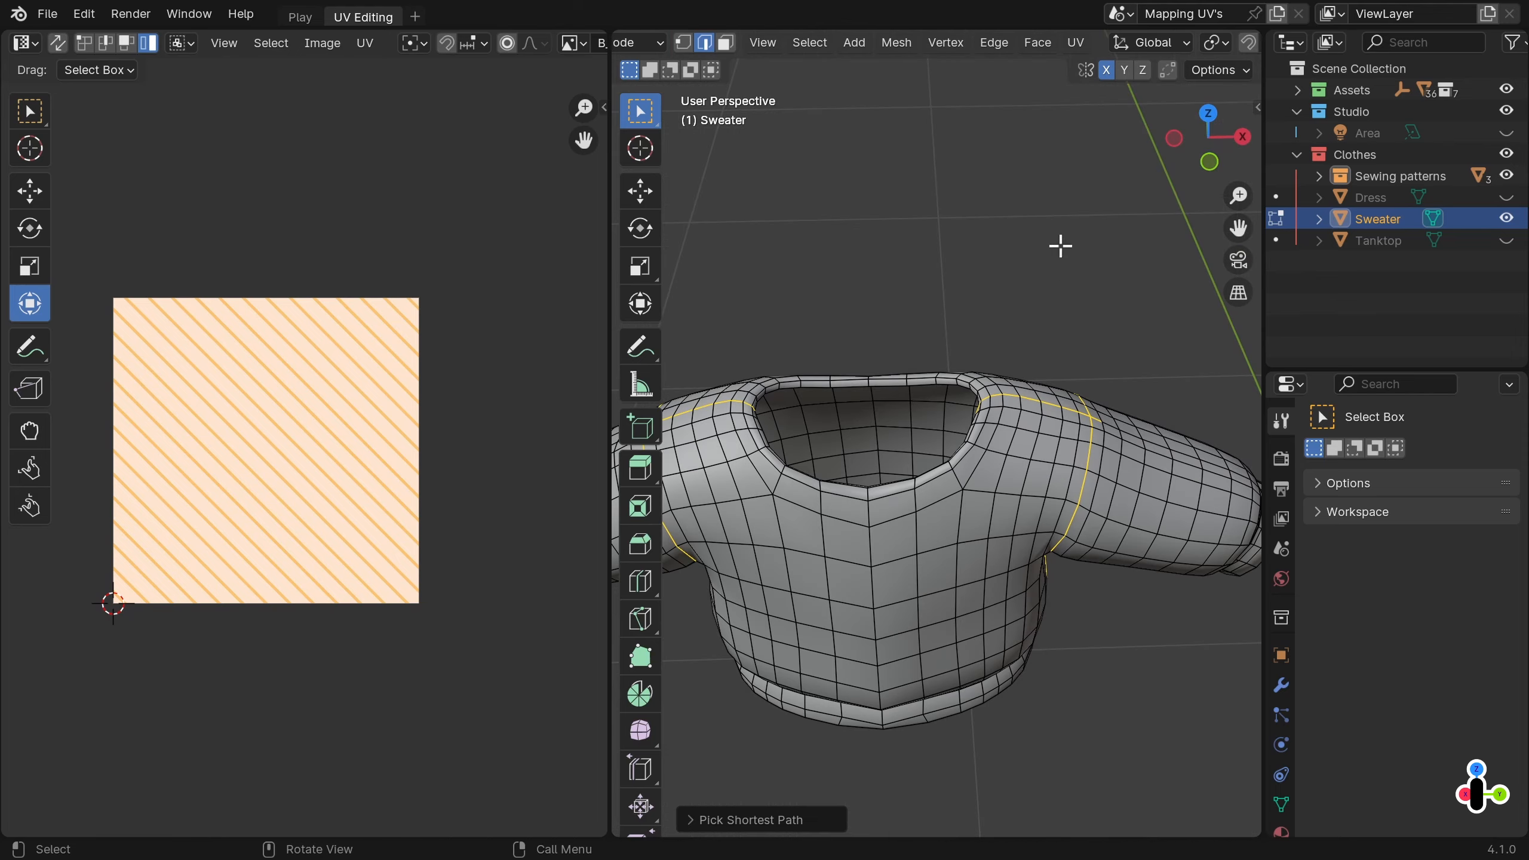
click(1069, 48)
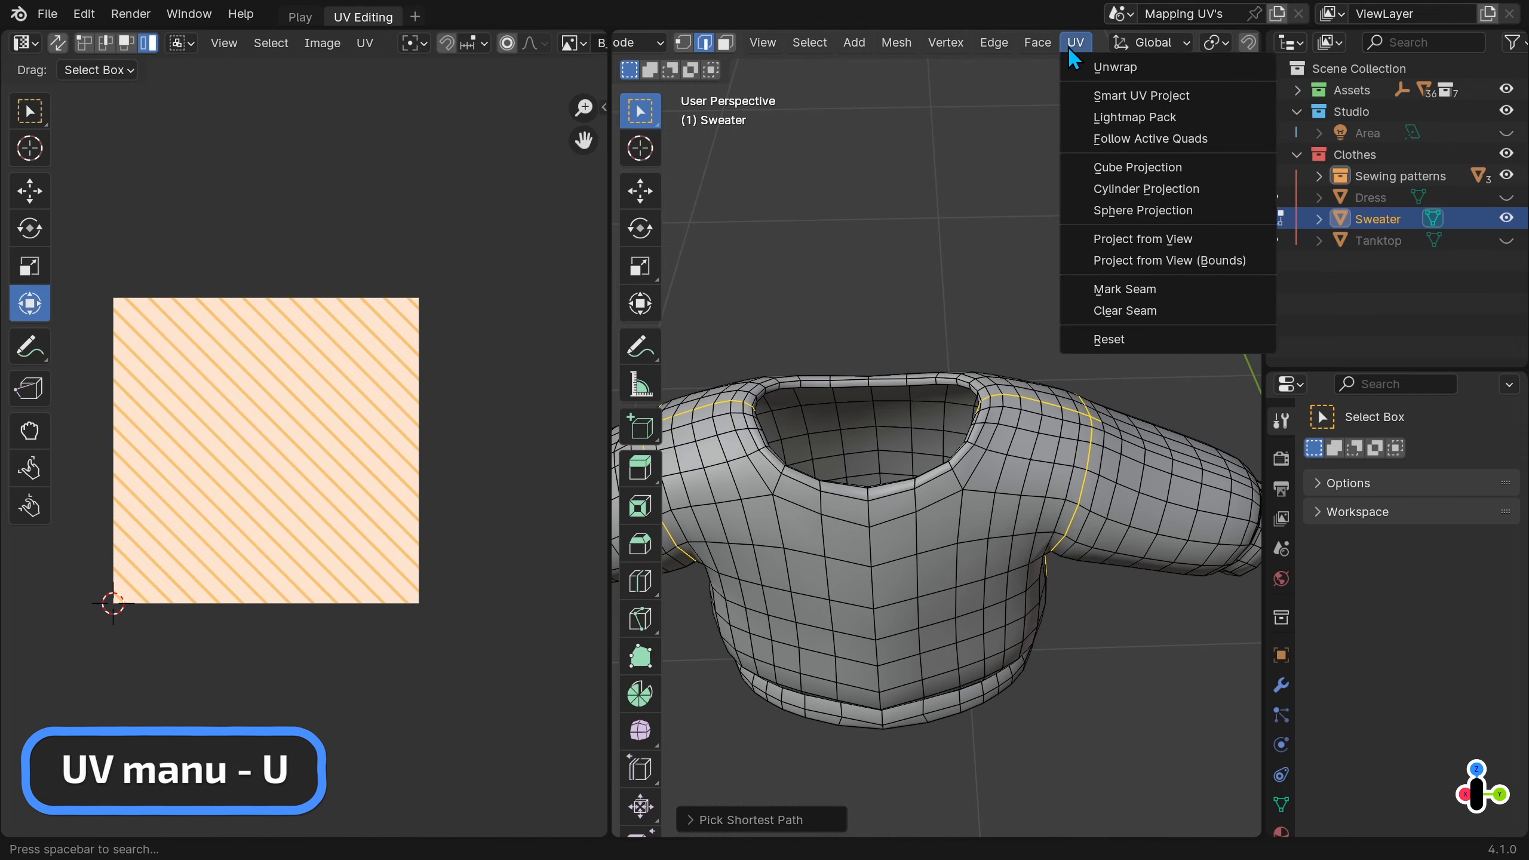
click(1110, 299)
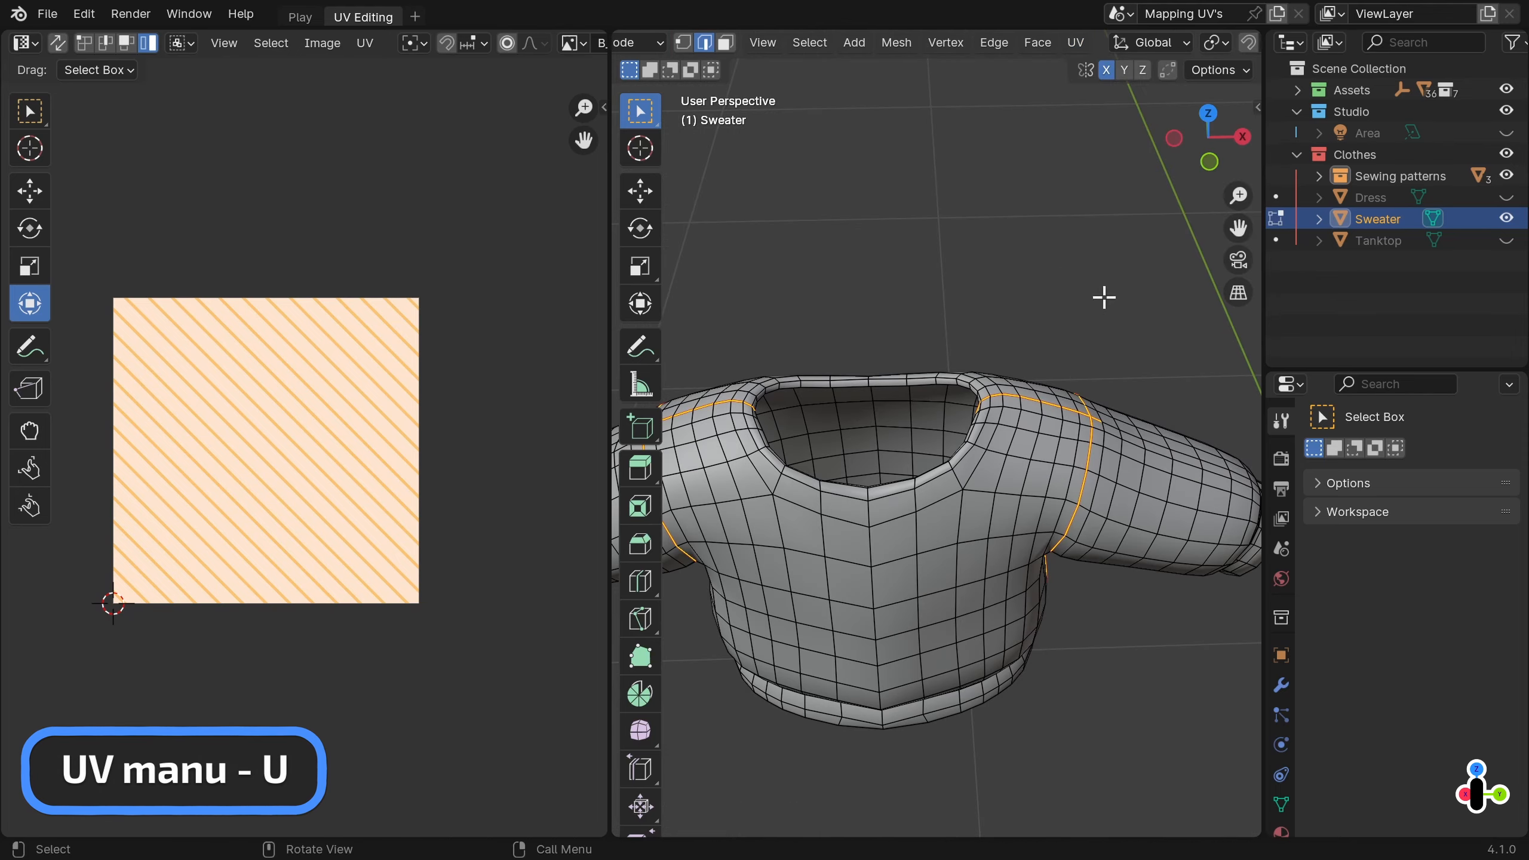
Clear the seam from the stray edge that extends past the armhole seam onto the sleeve.
middle_drag(1102, 297, 887, 488)
scroll(1009, 430, up, 3)
scroll(887, 488, up, 3)
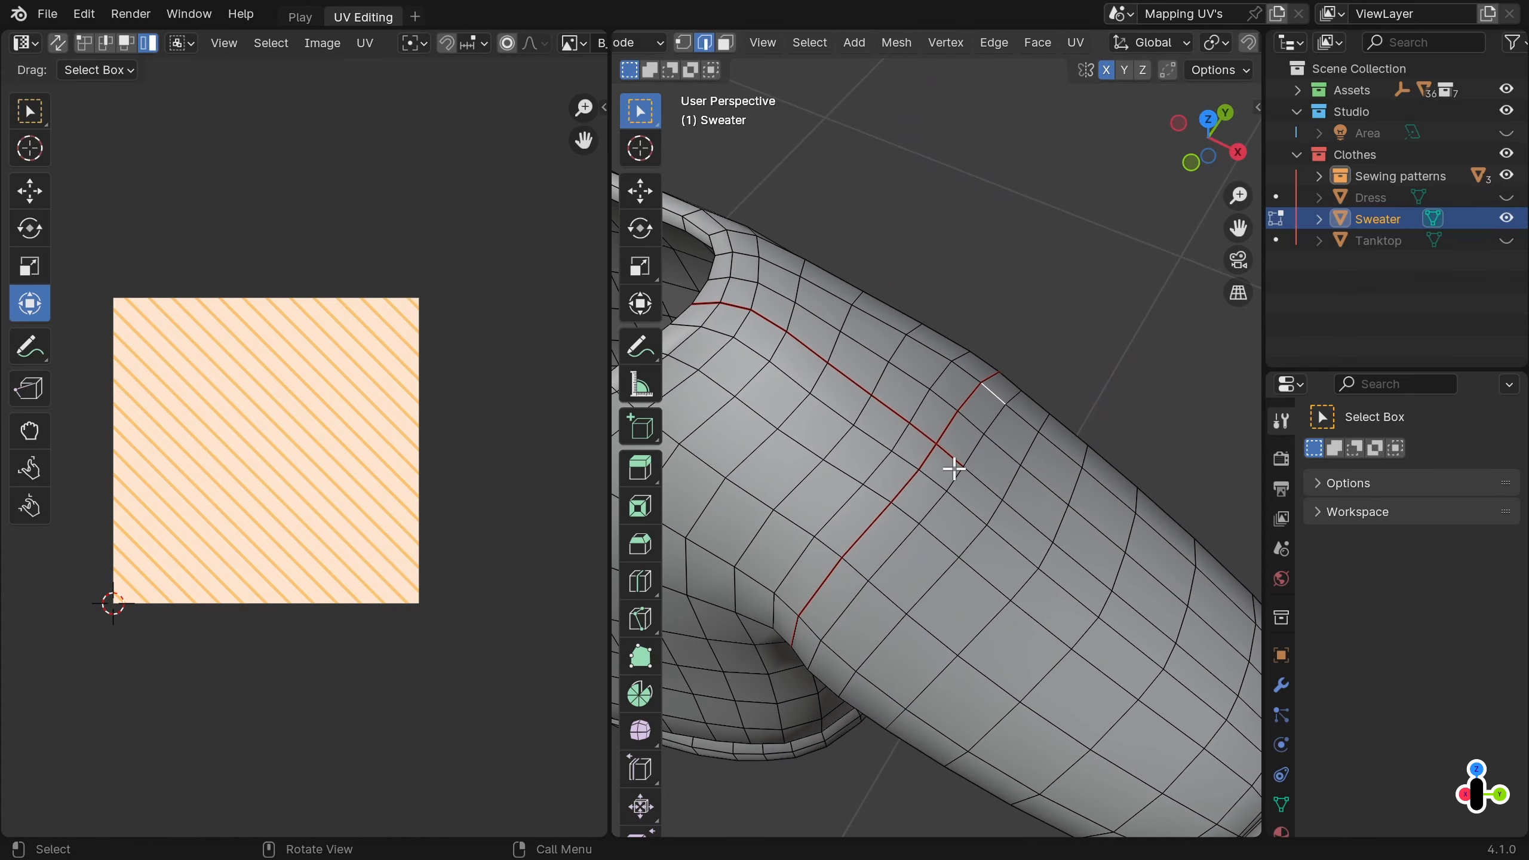
click(1086, 52)
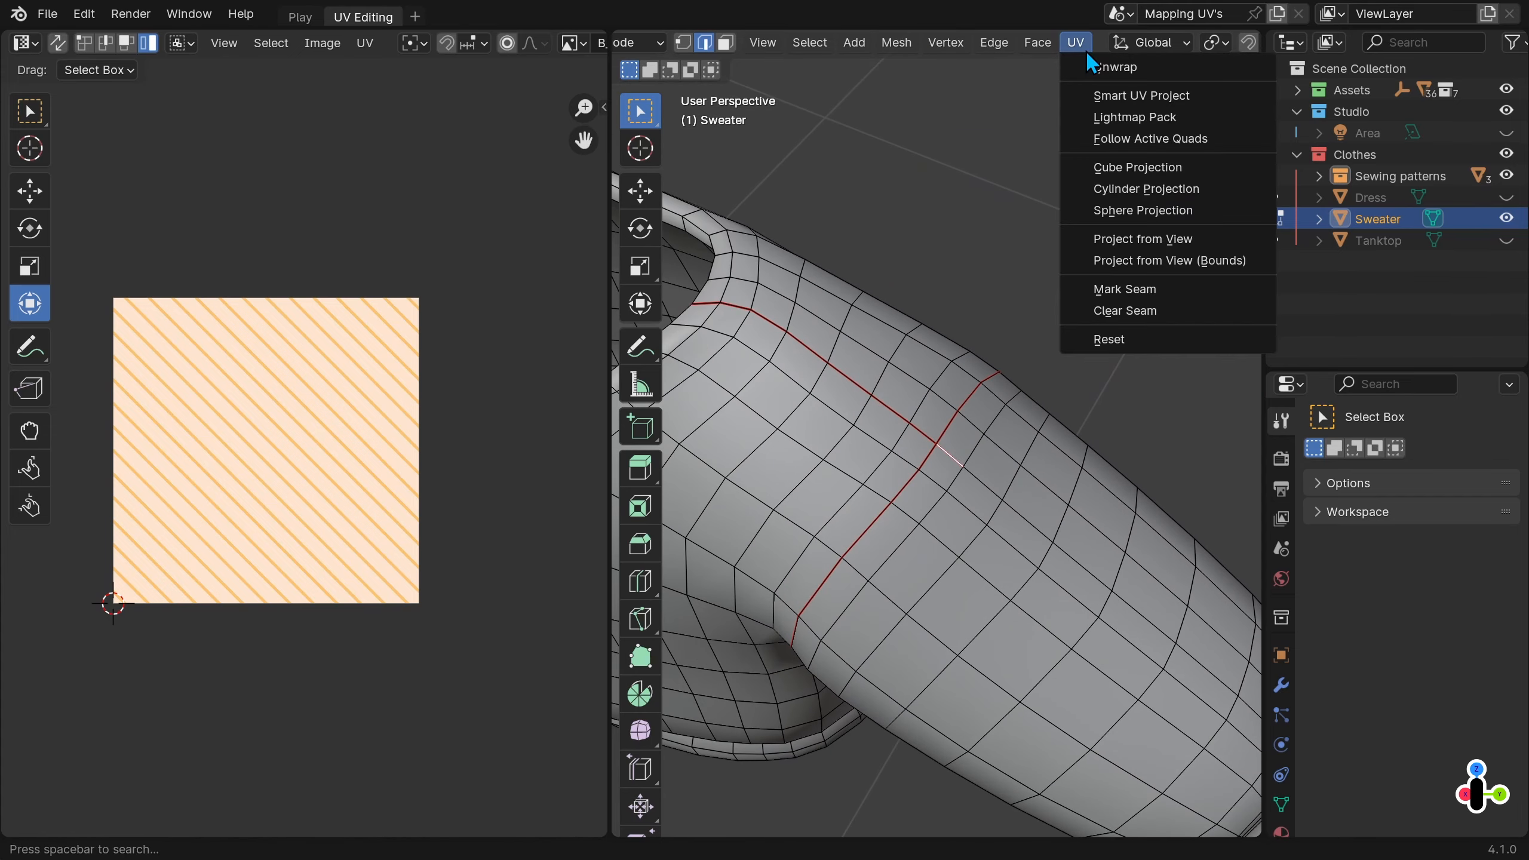
click(1148, 316)
Unwrap the whole sweater with its new seams and inspect the resulting sleeve UV islands.
ctrl+middle_drag(1123, 430, 1160, 413)
key(a)
click(1077, 44)
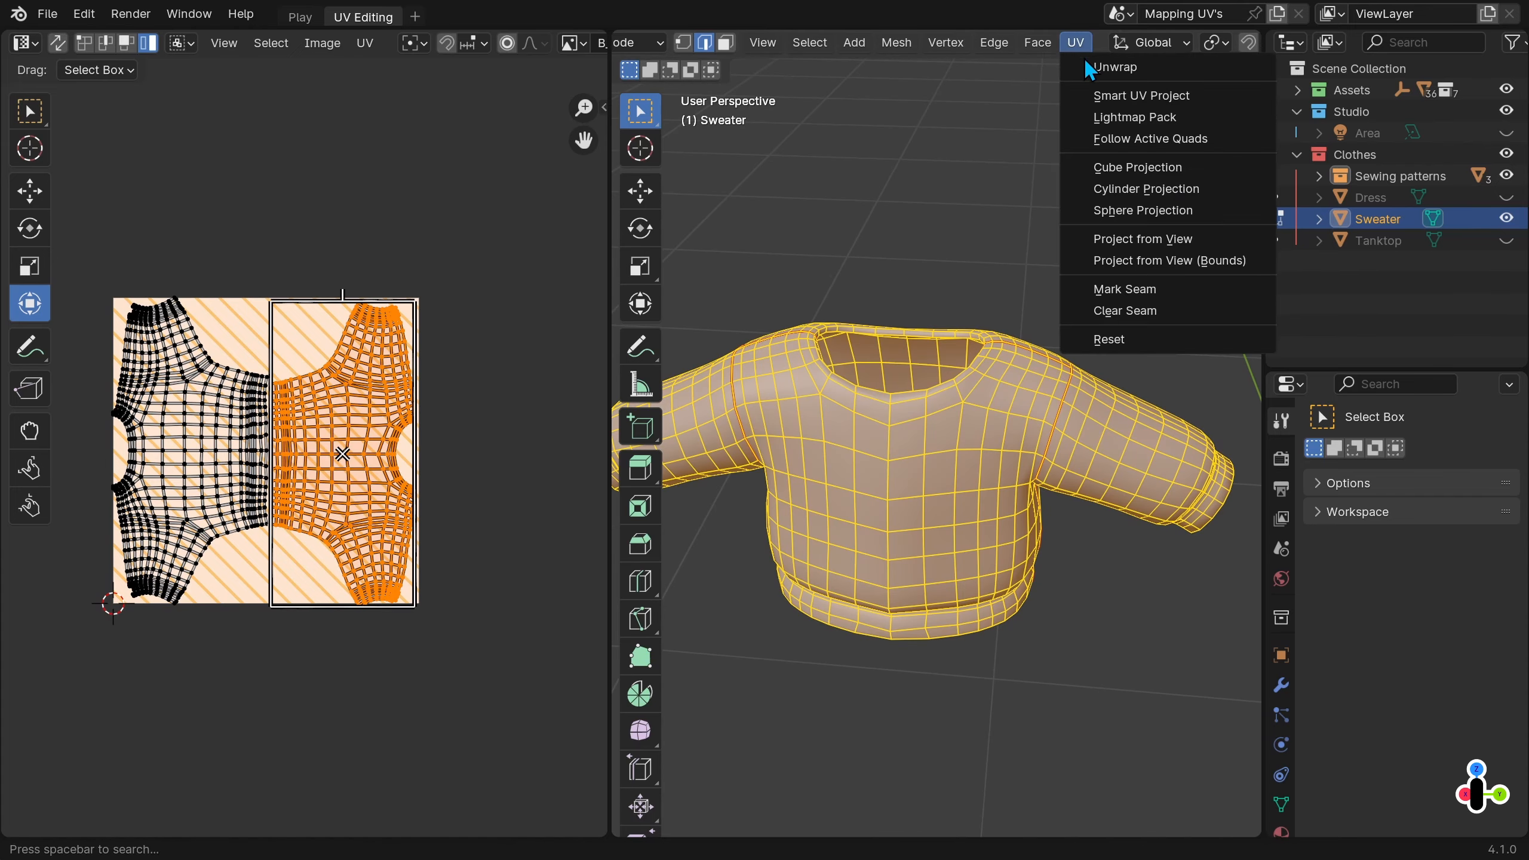
click(1114, 67)
scroll(421, 464, up, 2)
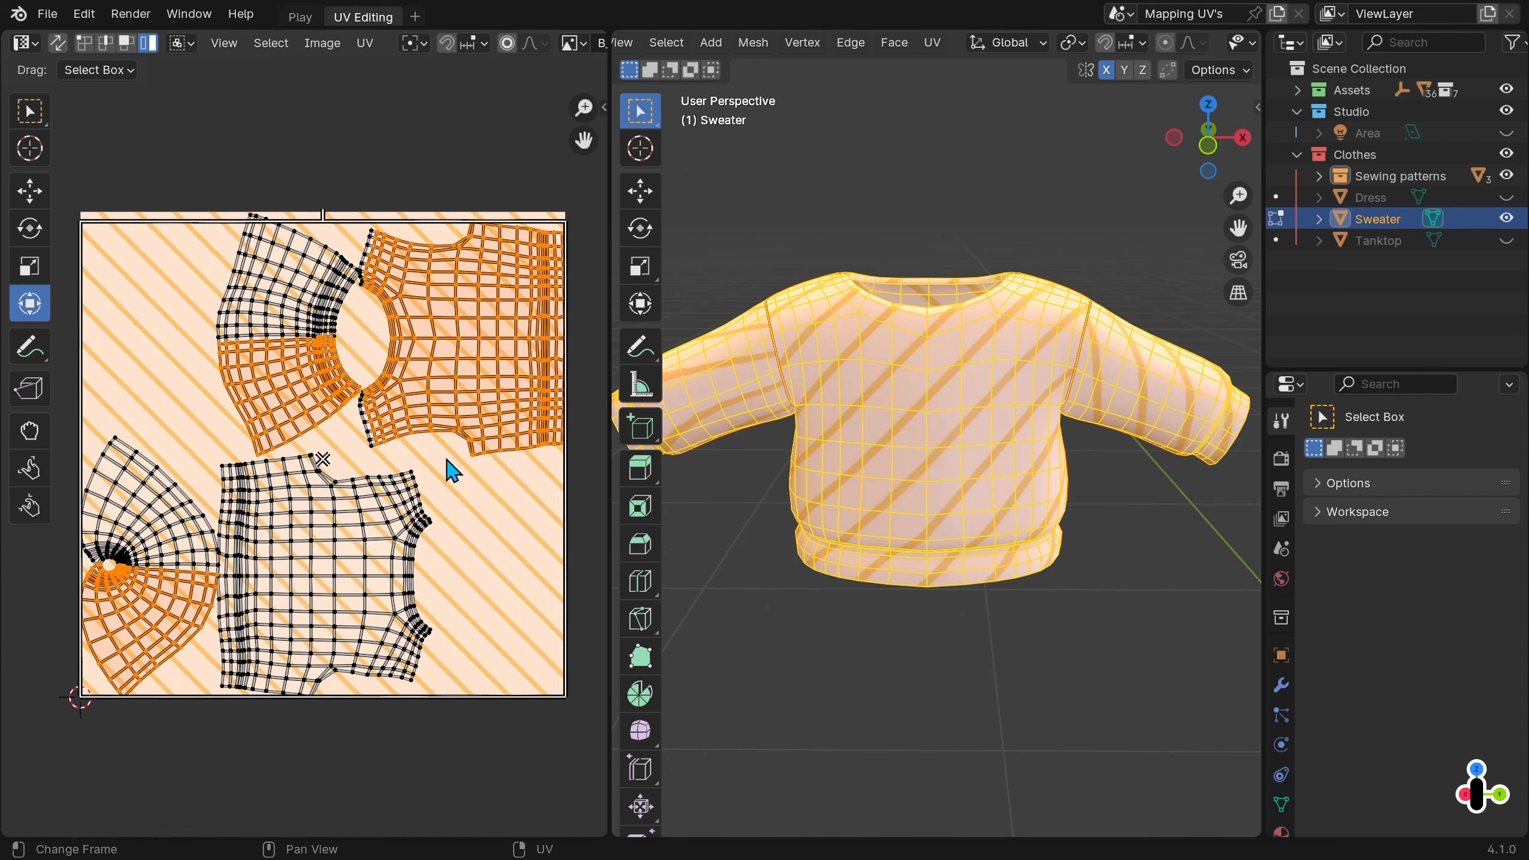
scroll(216, 554, up, 6)
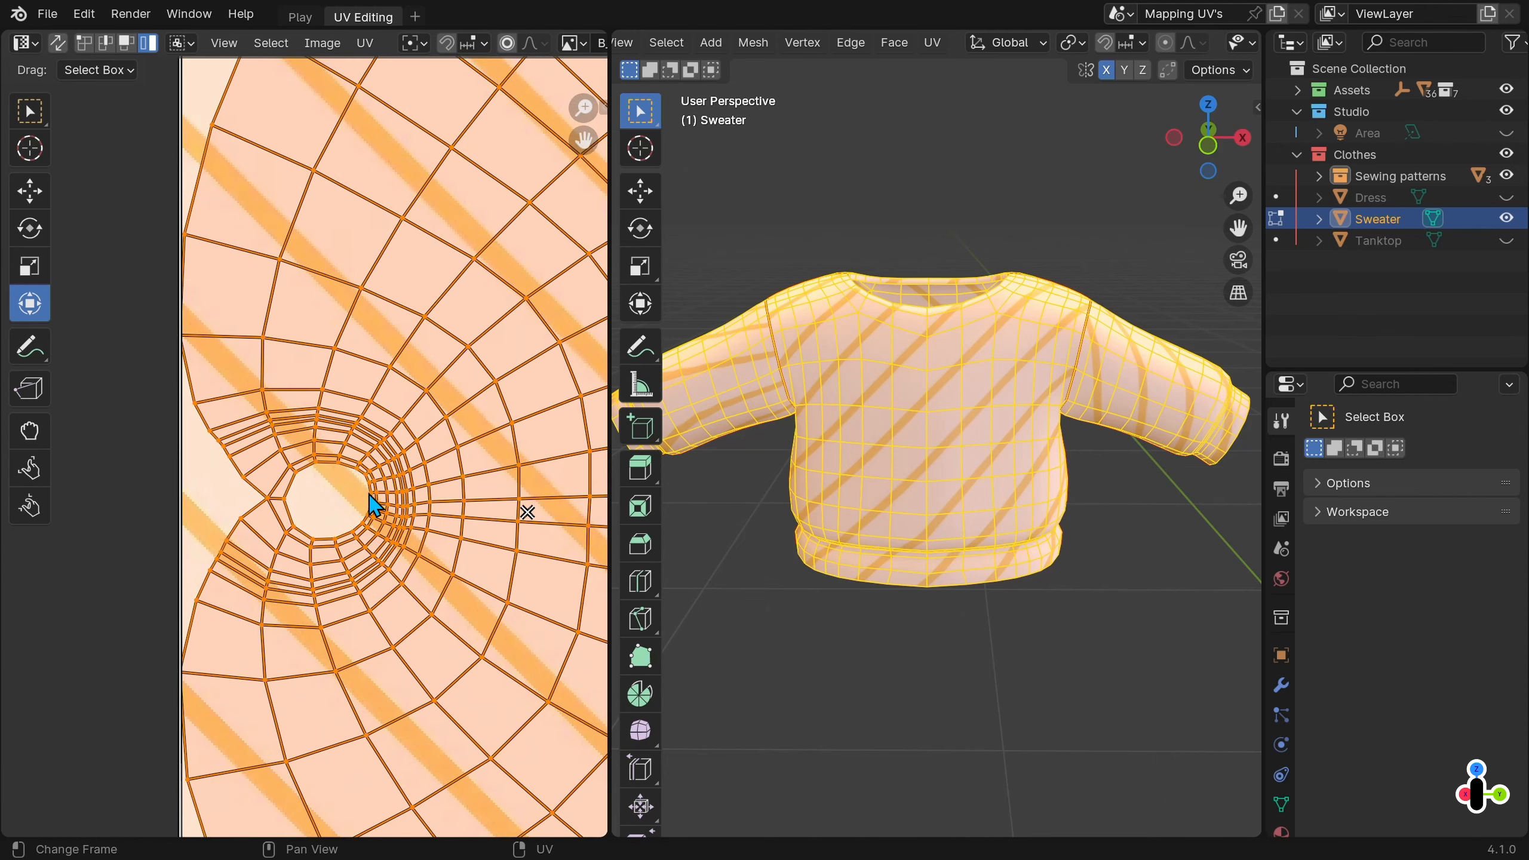
middle_drag(344, 467, 265, 439)
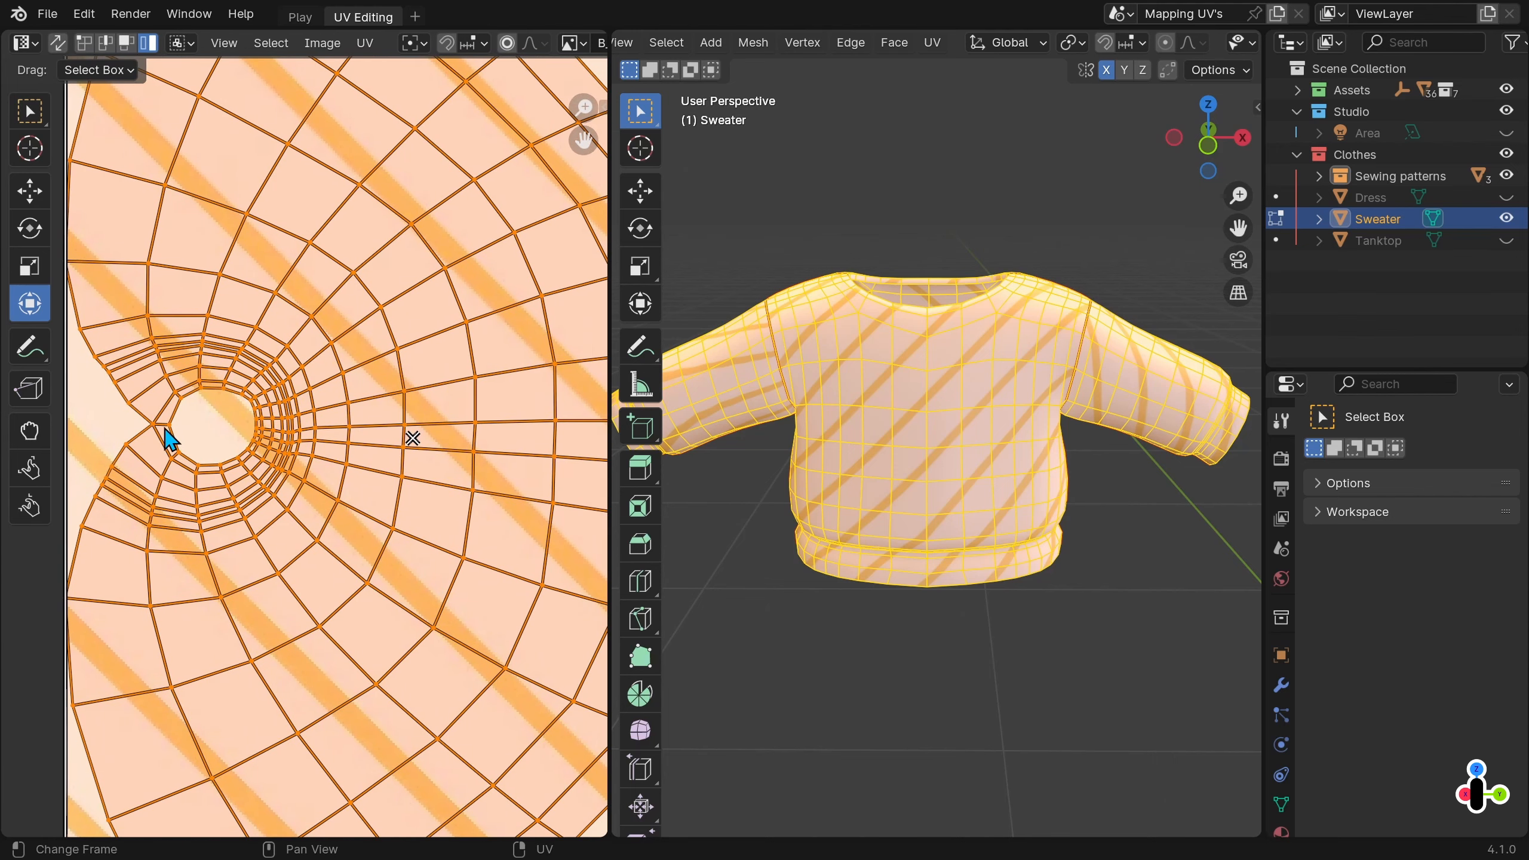
scroll(425, 521, down, 4)
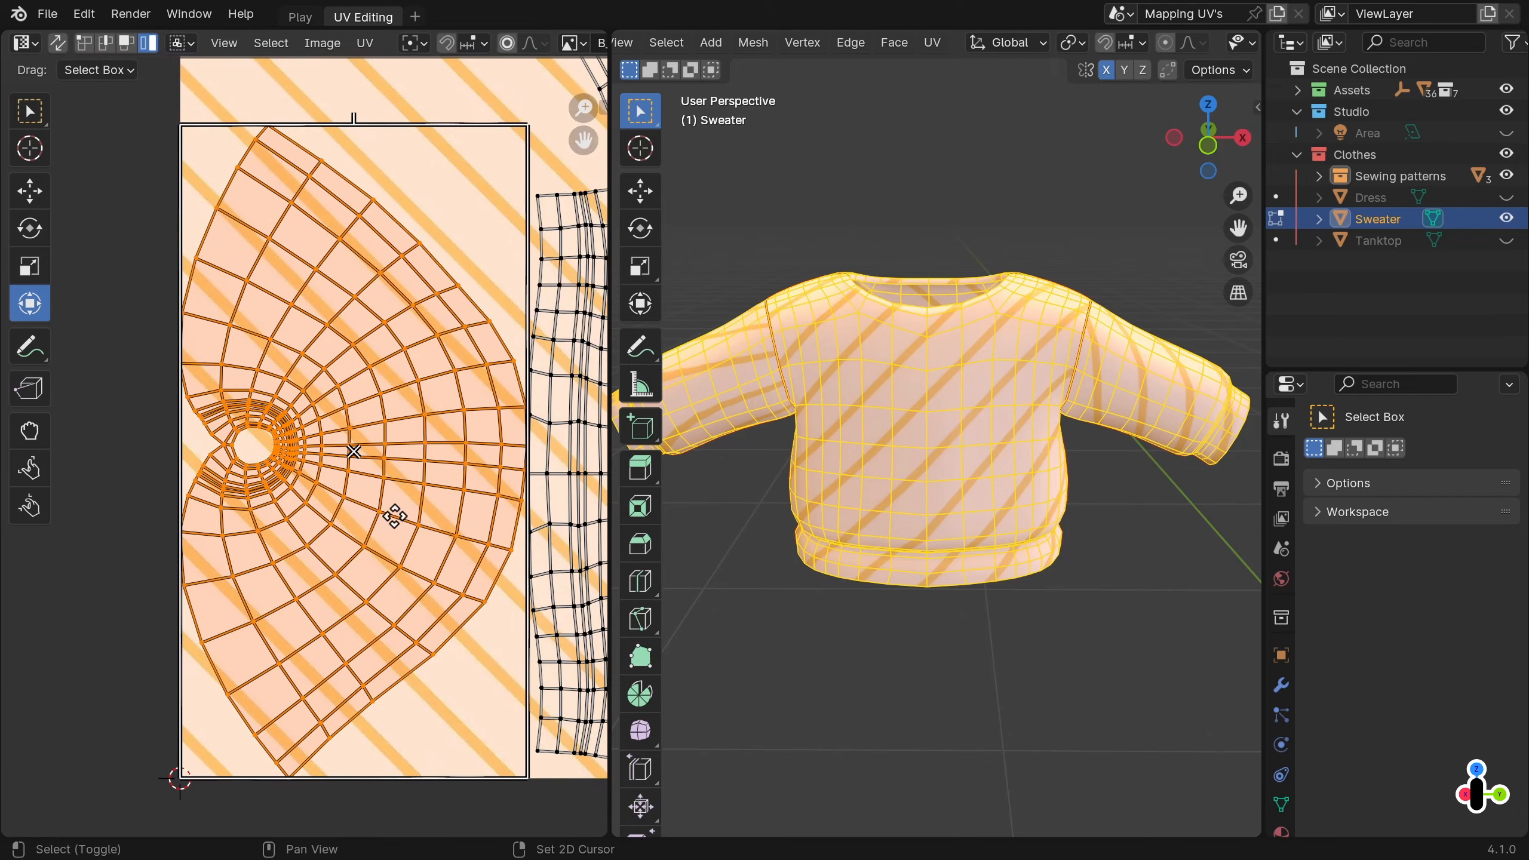
Mark the missing edge across the sleeve cuff's rim as a seam, continuing the seam along the sleeve's underside.
click(1141, 510)
middle_drag(882, 503, 931, 505)
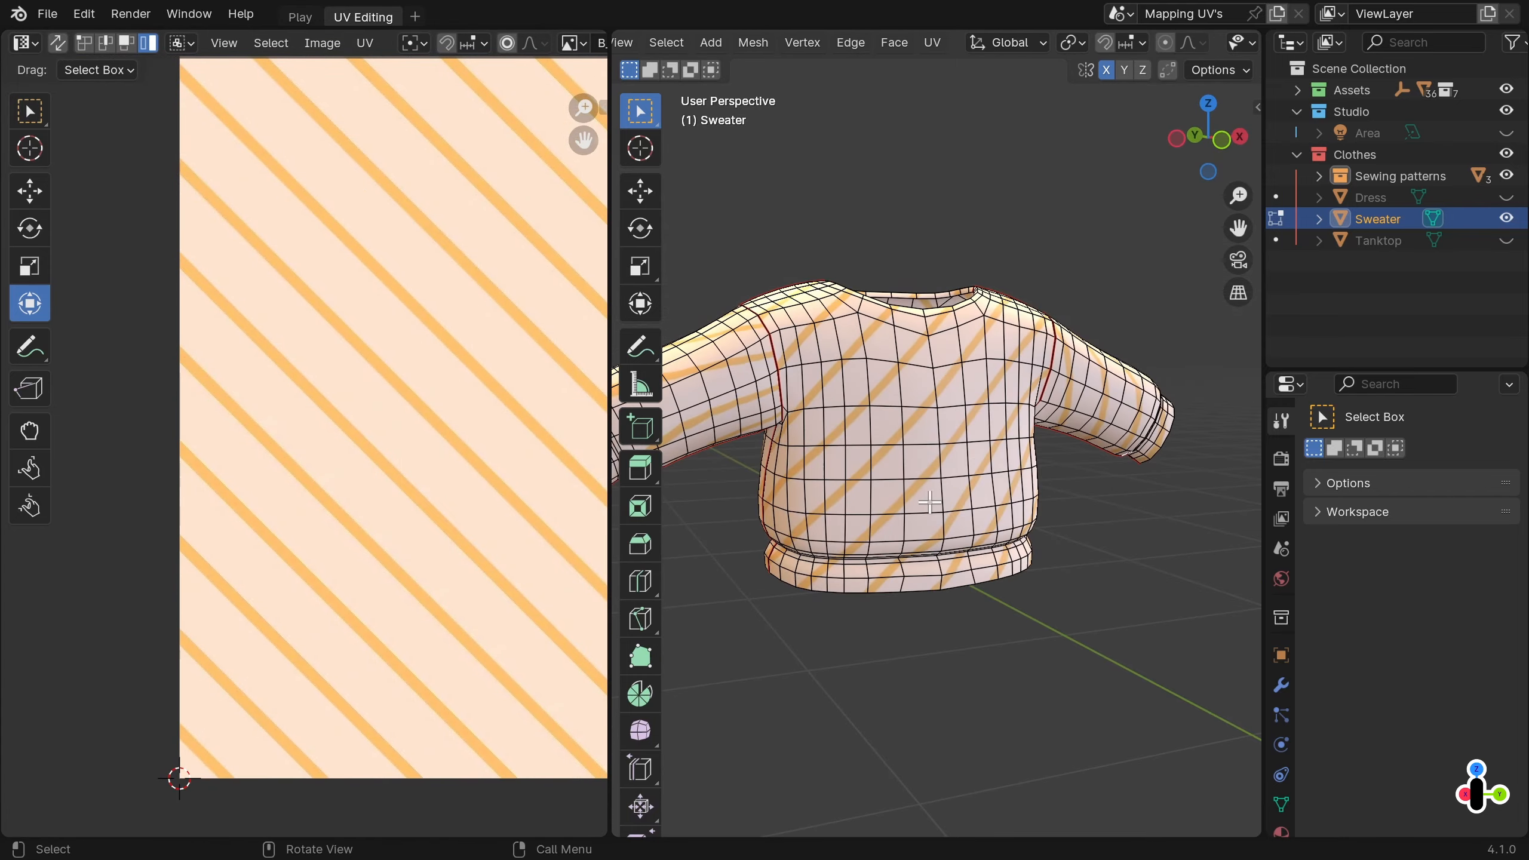
shift+middle_drag(723, 413, 1011, 349)
scroll(764, 434, up, 3)
middle_drag(1011, 349, 1017, 385)
scroll(860, 428, up, 2)
click(851, 410)
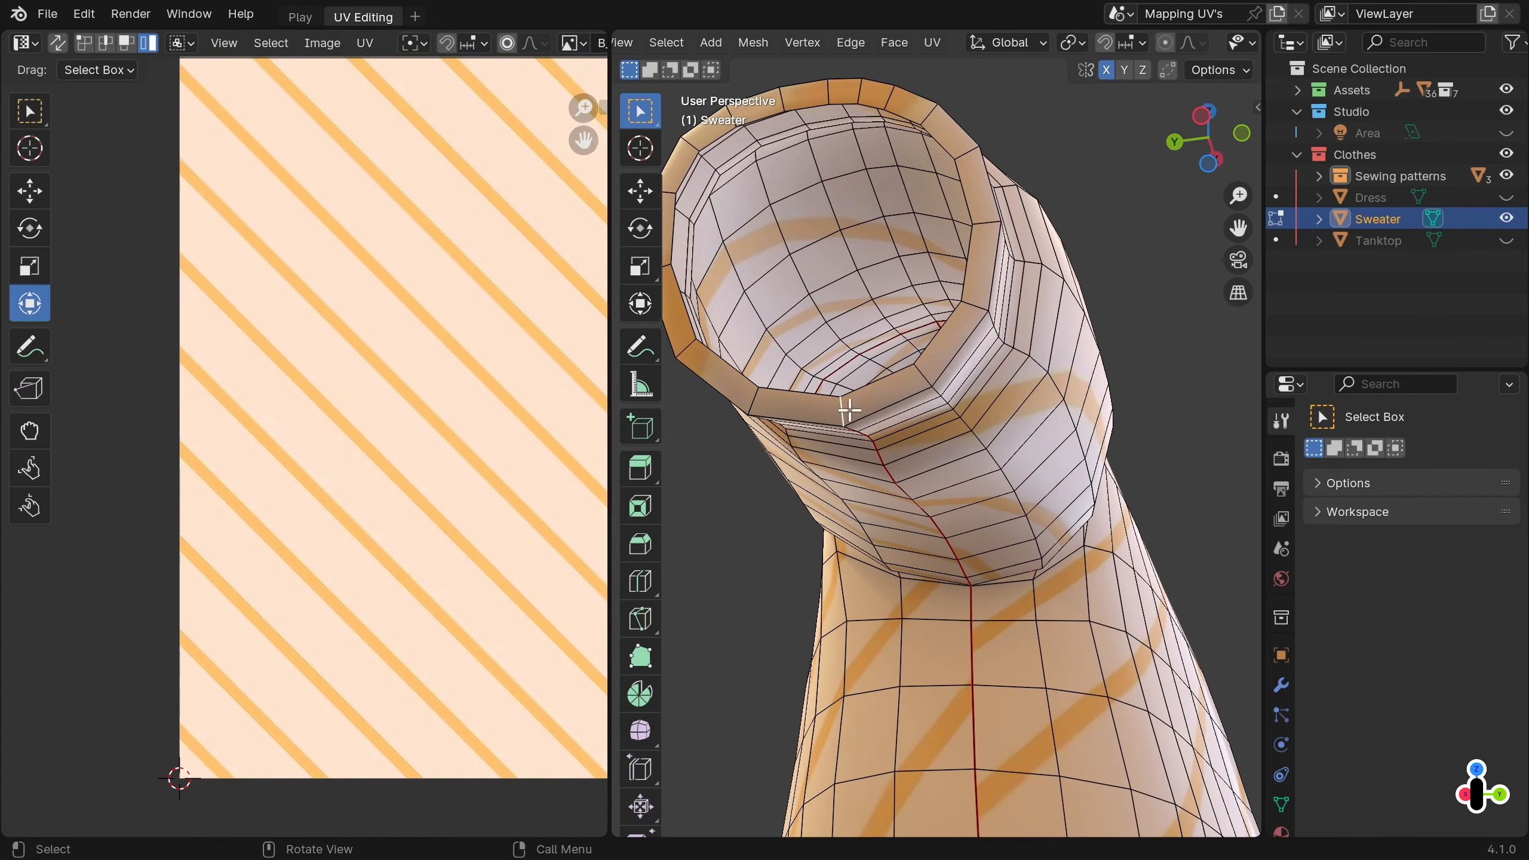
middle_drag(850, 409, 843, 358)
shift+middle_drag(843, 358, 880, 351)
key(u)
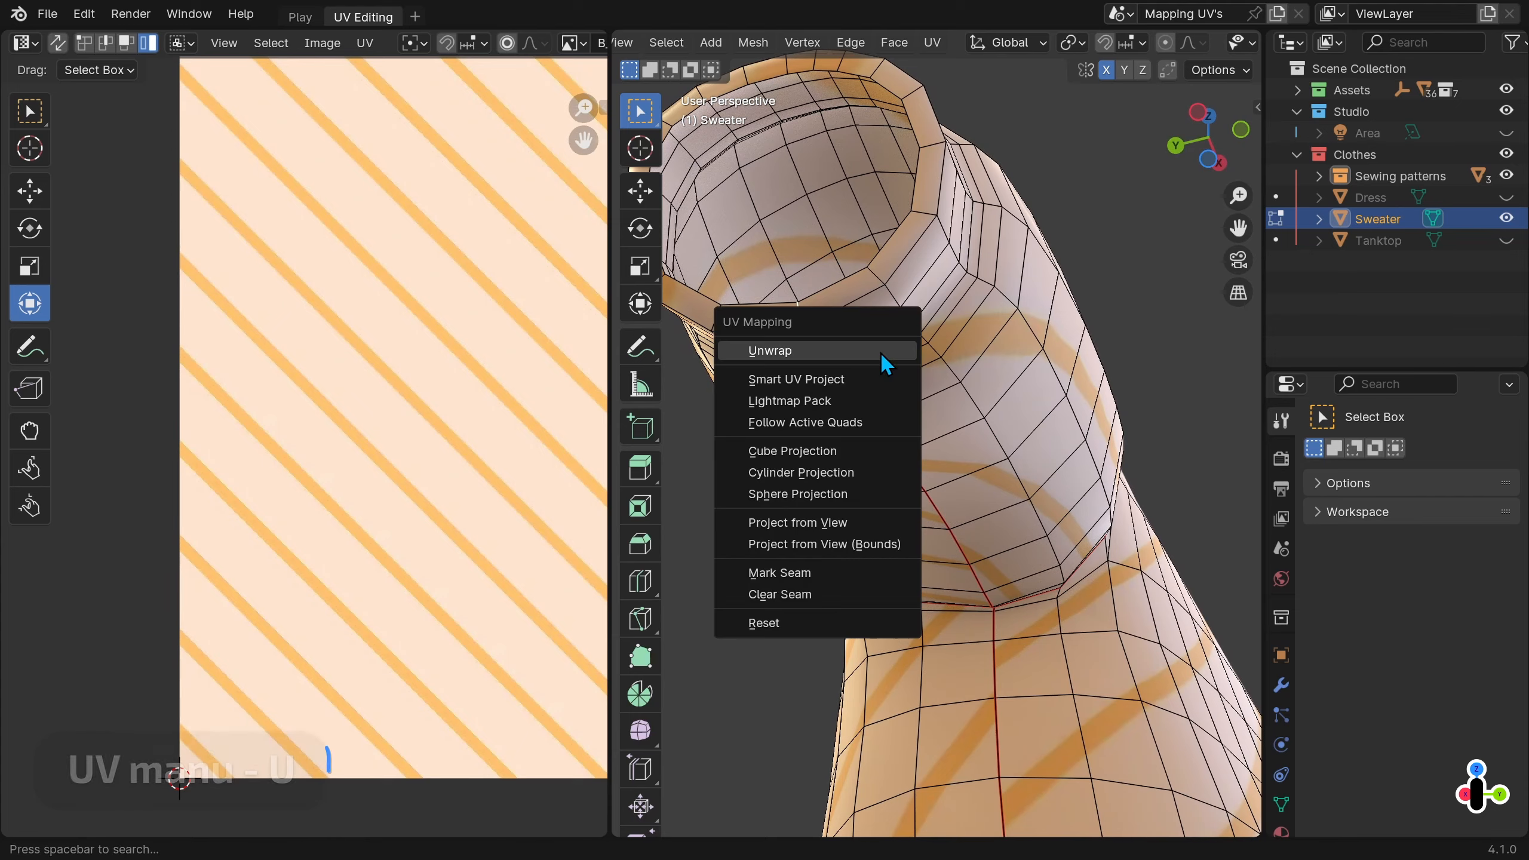
click(873, 572)
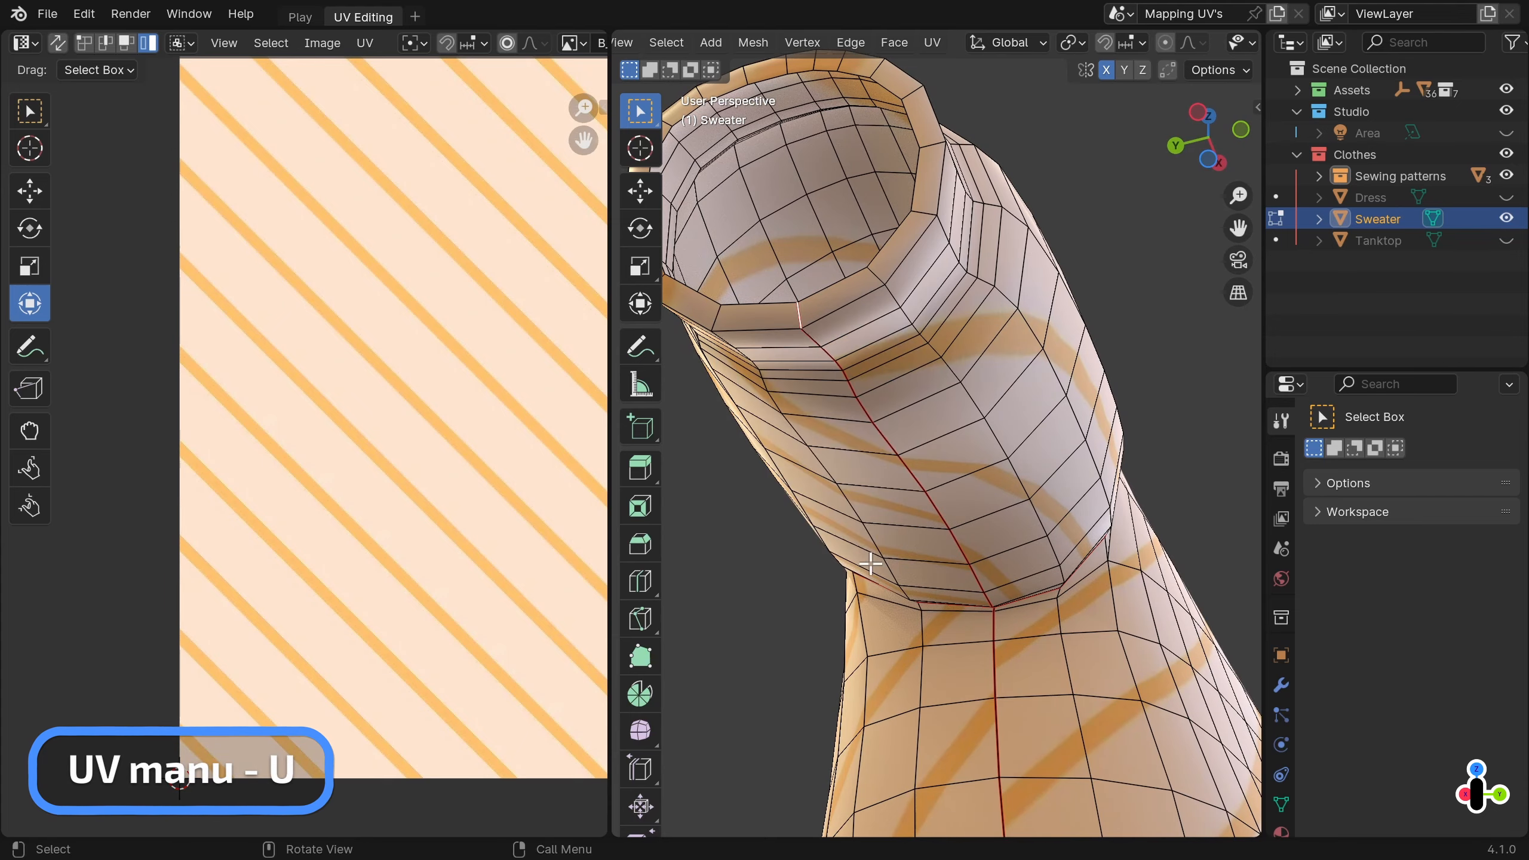
Select one edge on the sleeve and extend the selection to the linked geometry, delimited by UVs, so only that sleeve is selected.
mouse_move(881, 505)
middle_down()
mouse_move(909, 620)
mouse_move(878, 479)
middle_up()
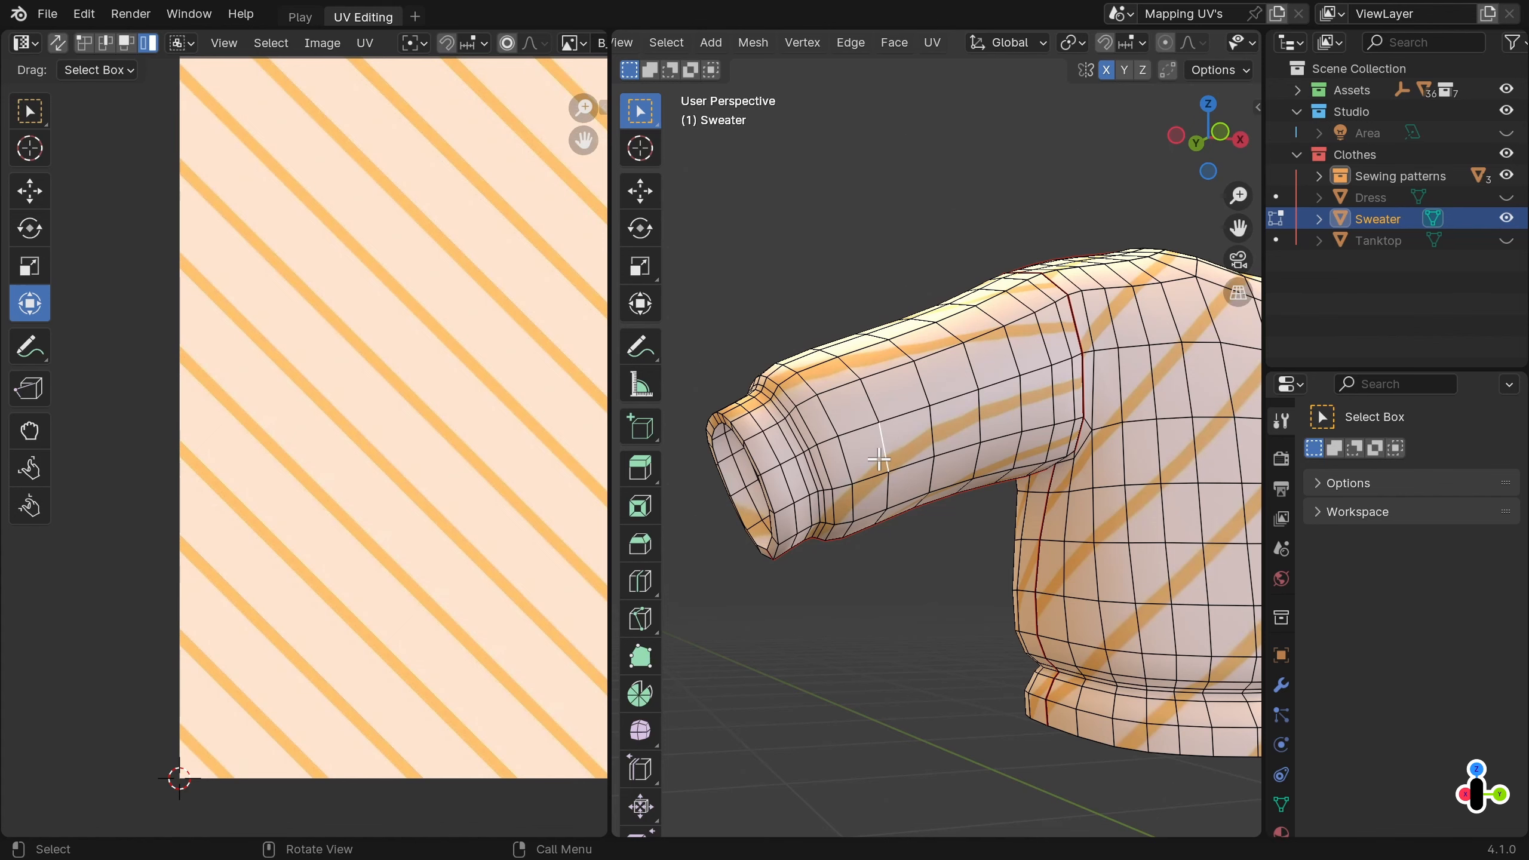
click(667, 43)
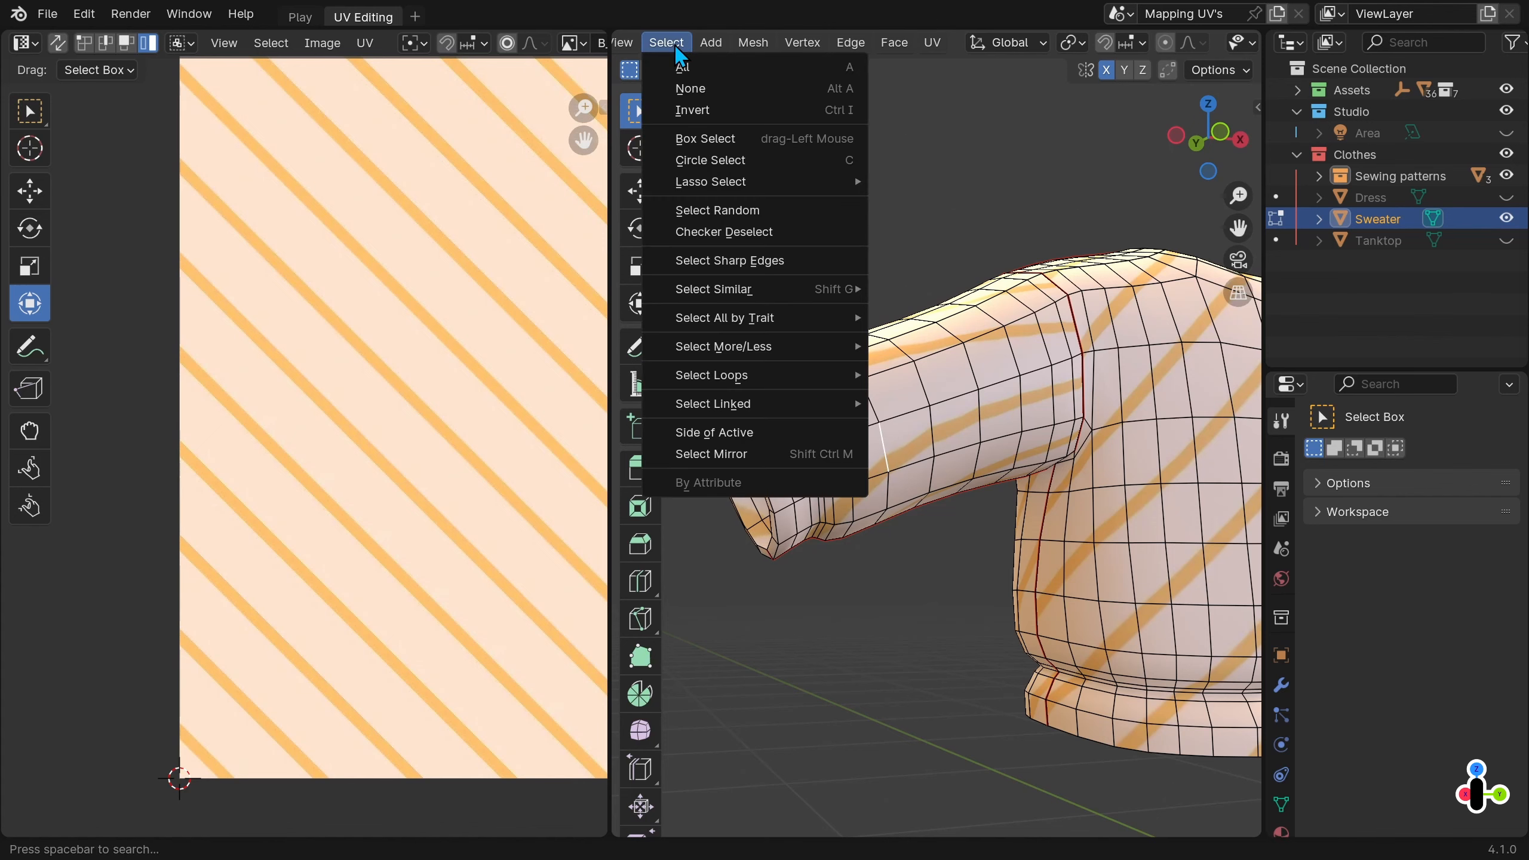
mouse_move(762, 409)
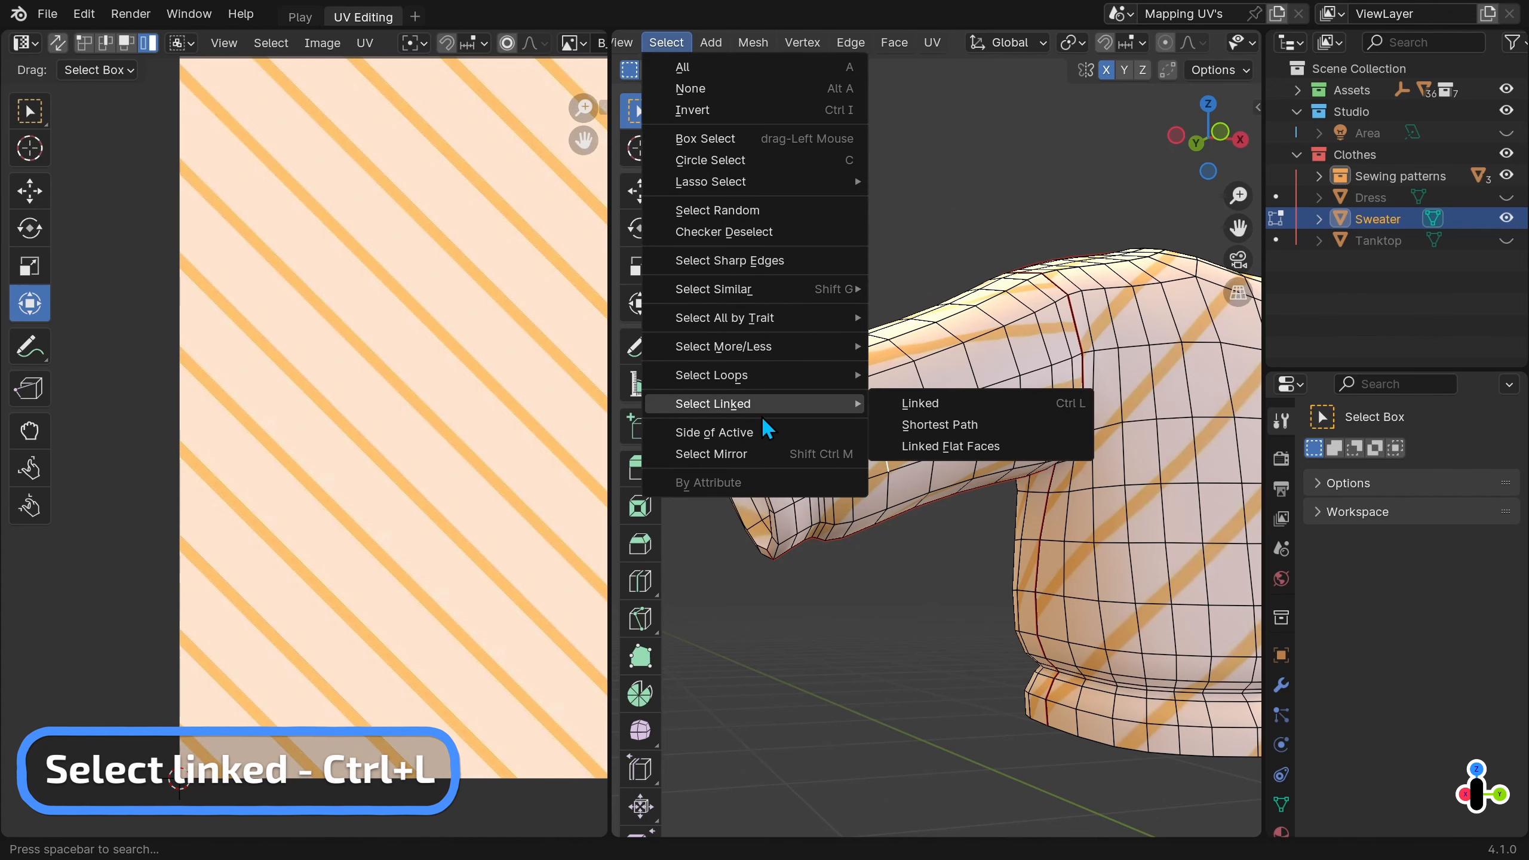
click(959, 408)
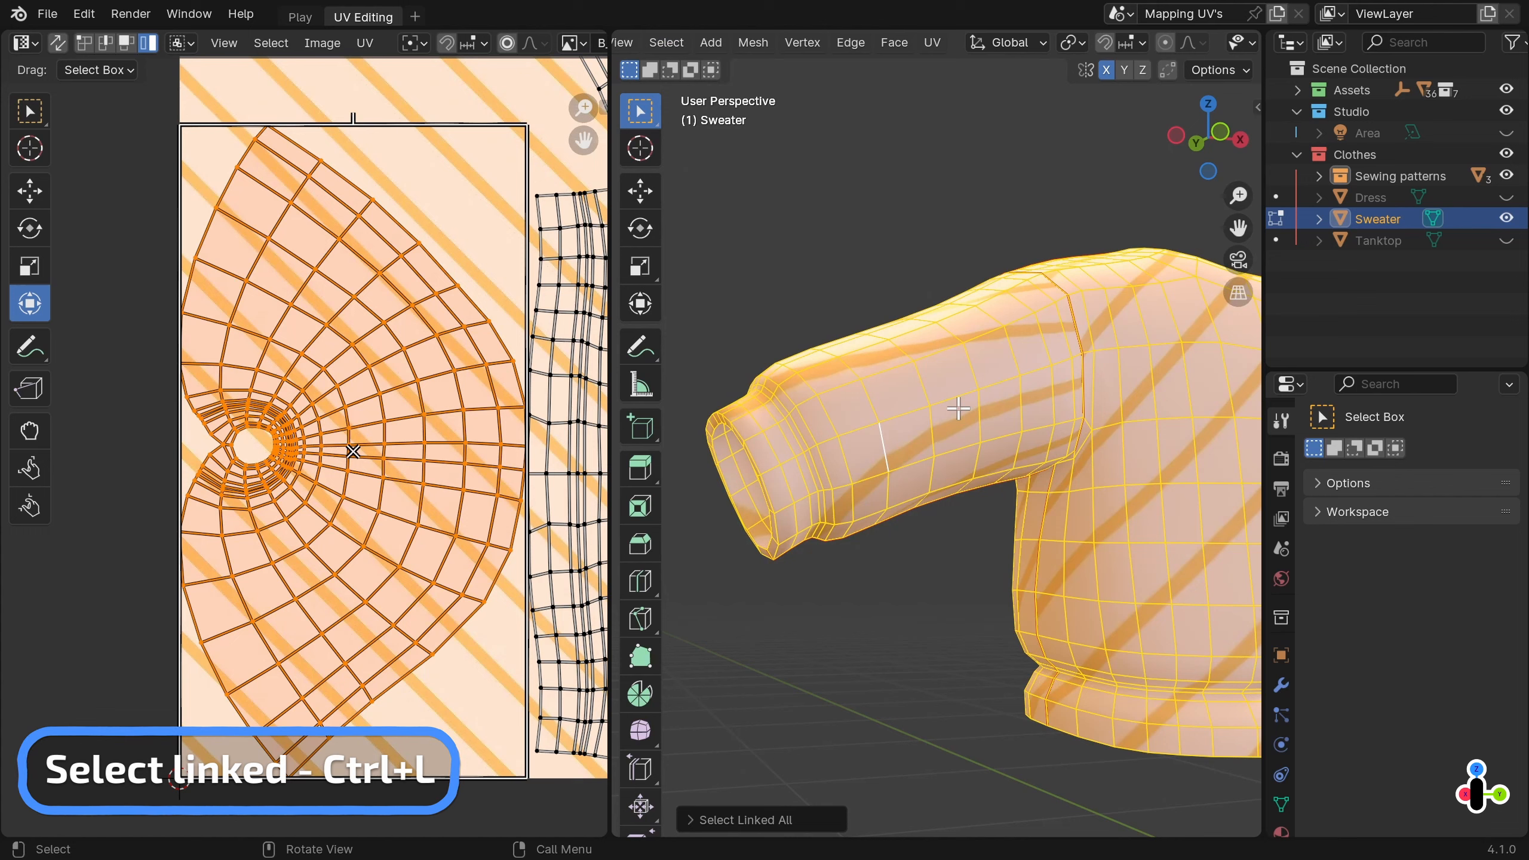
scroll(959, 408, down, 6)
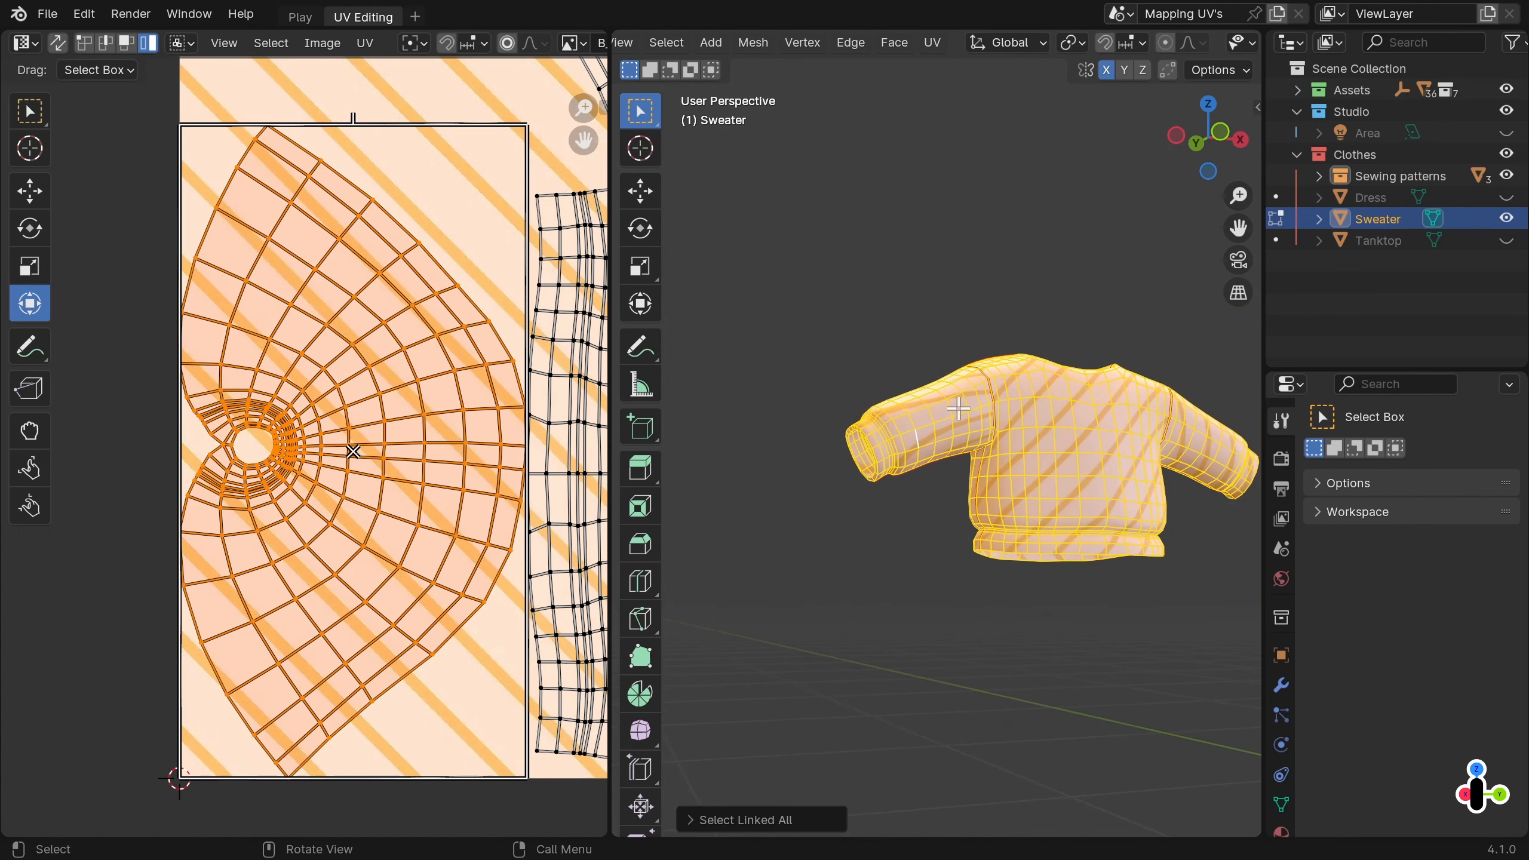
click(701, 819)
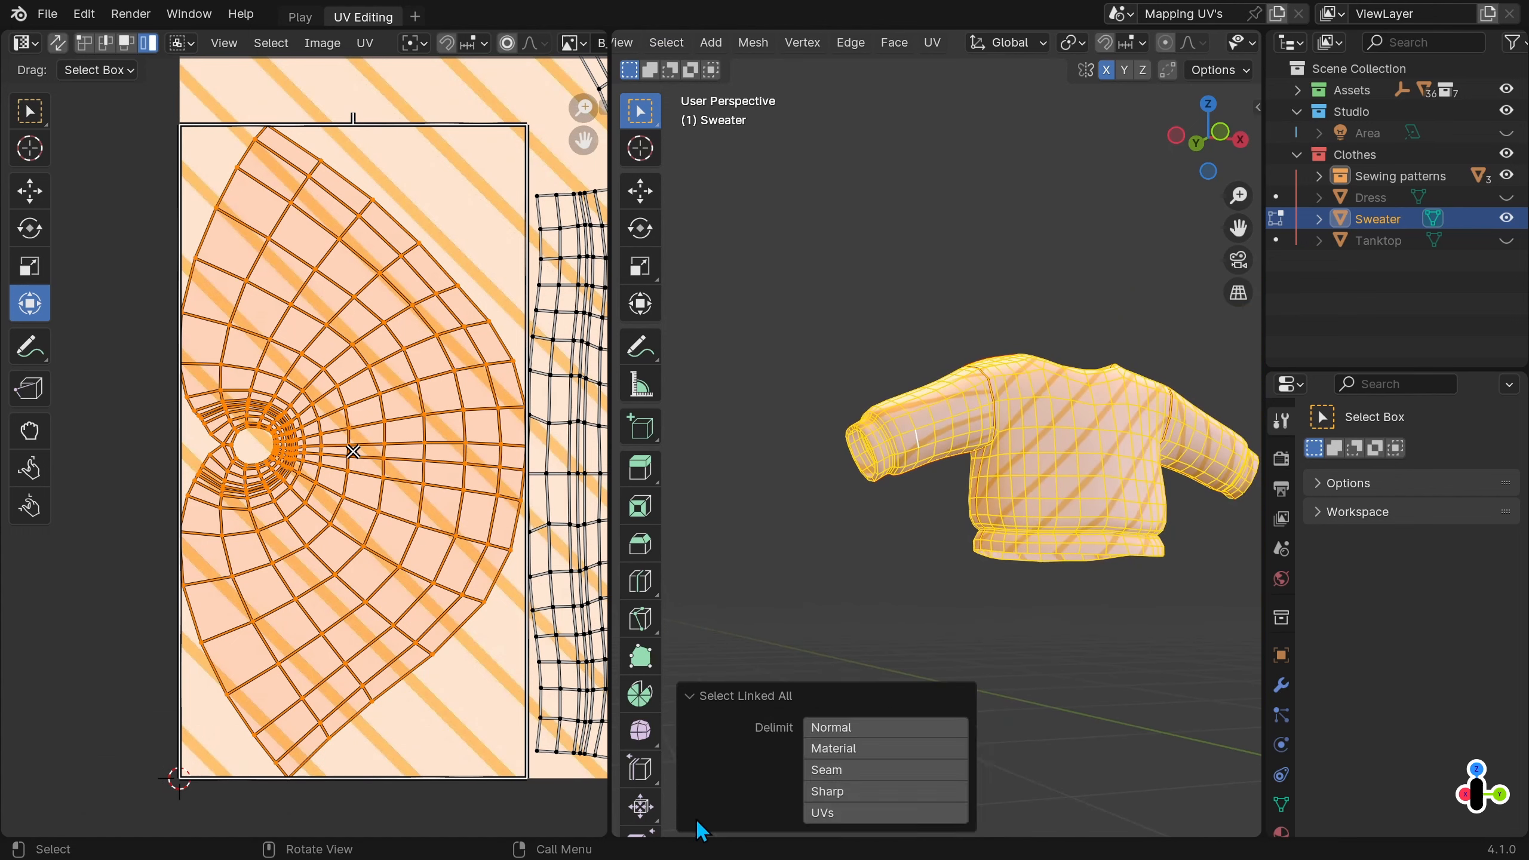
click(872, 812)
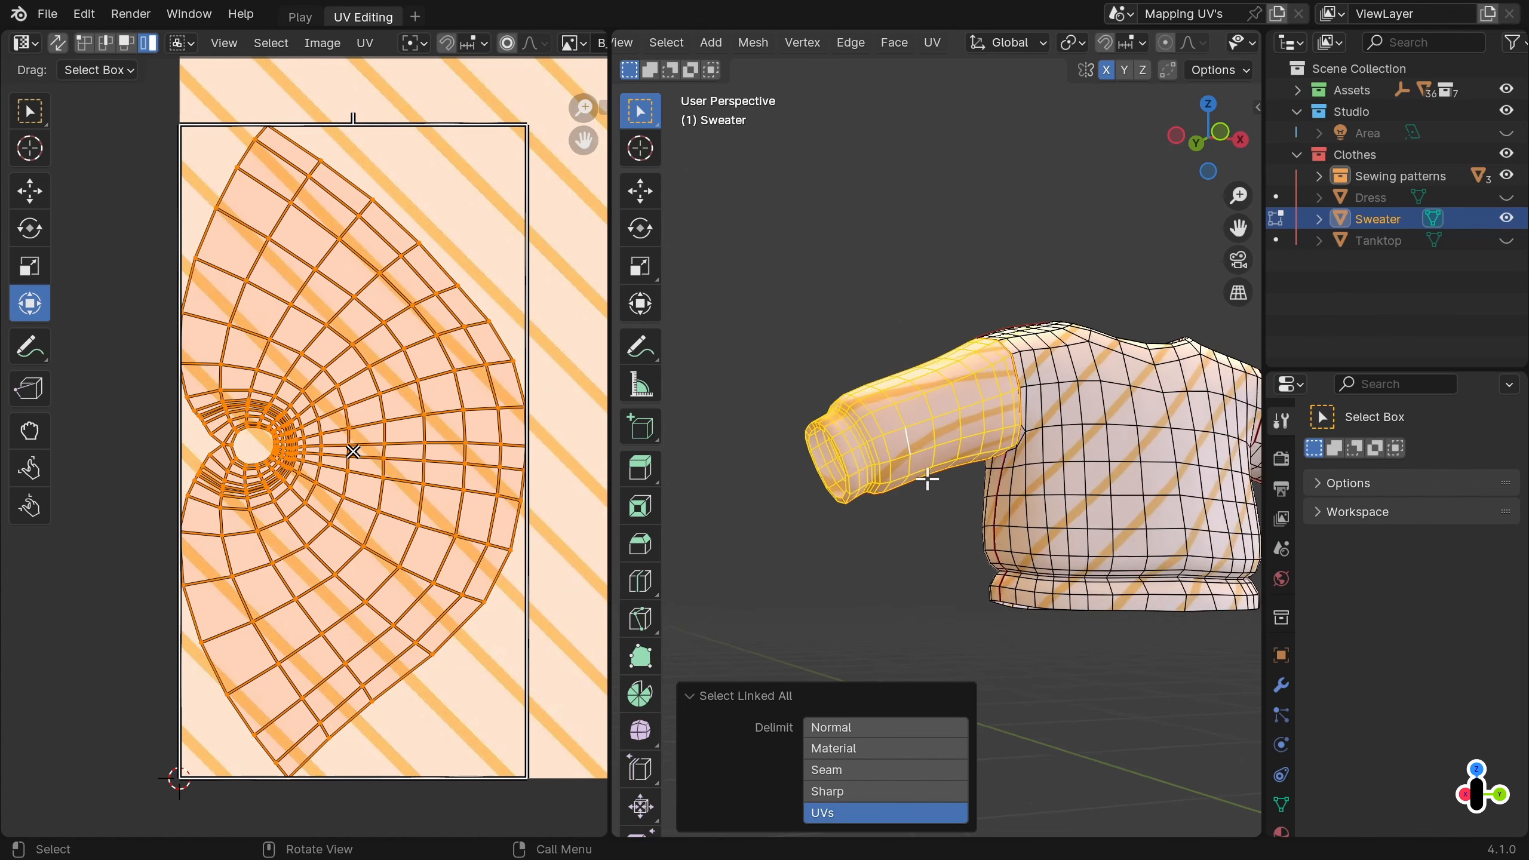
Unwrap the selected sleeve with its completed seam and frame the resulting island in the UV view.
scroll(921, 478, up, 5)
click(934, 48)
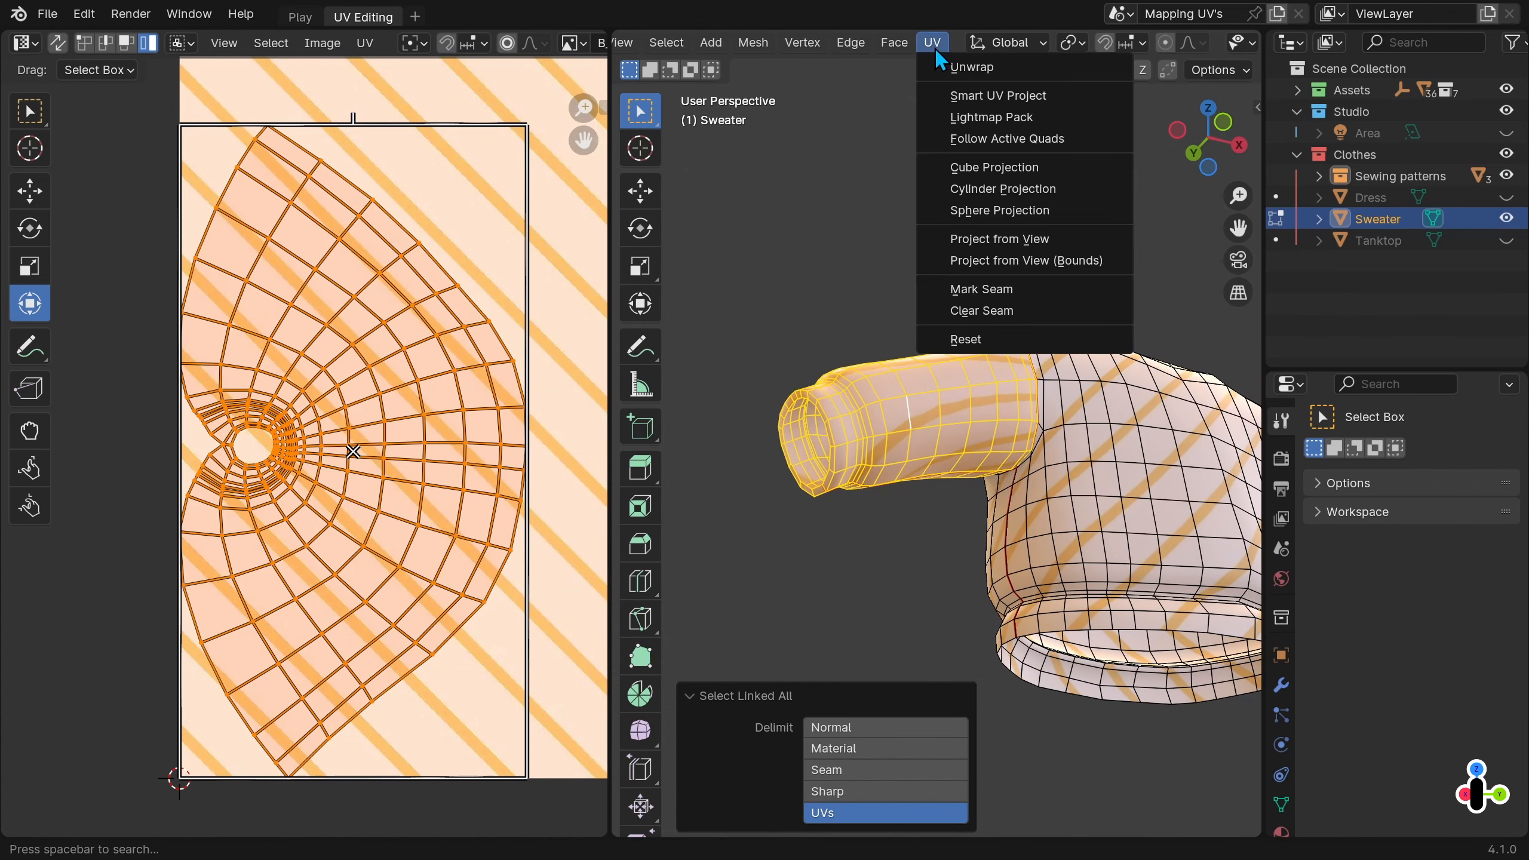
click(950, 69)
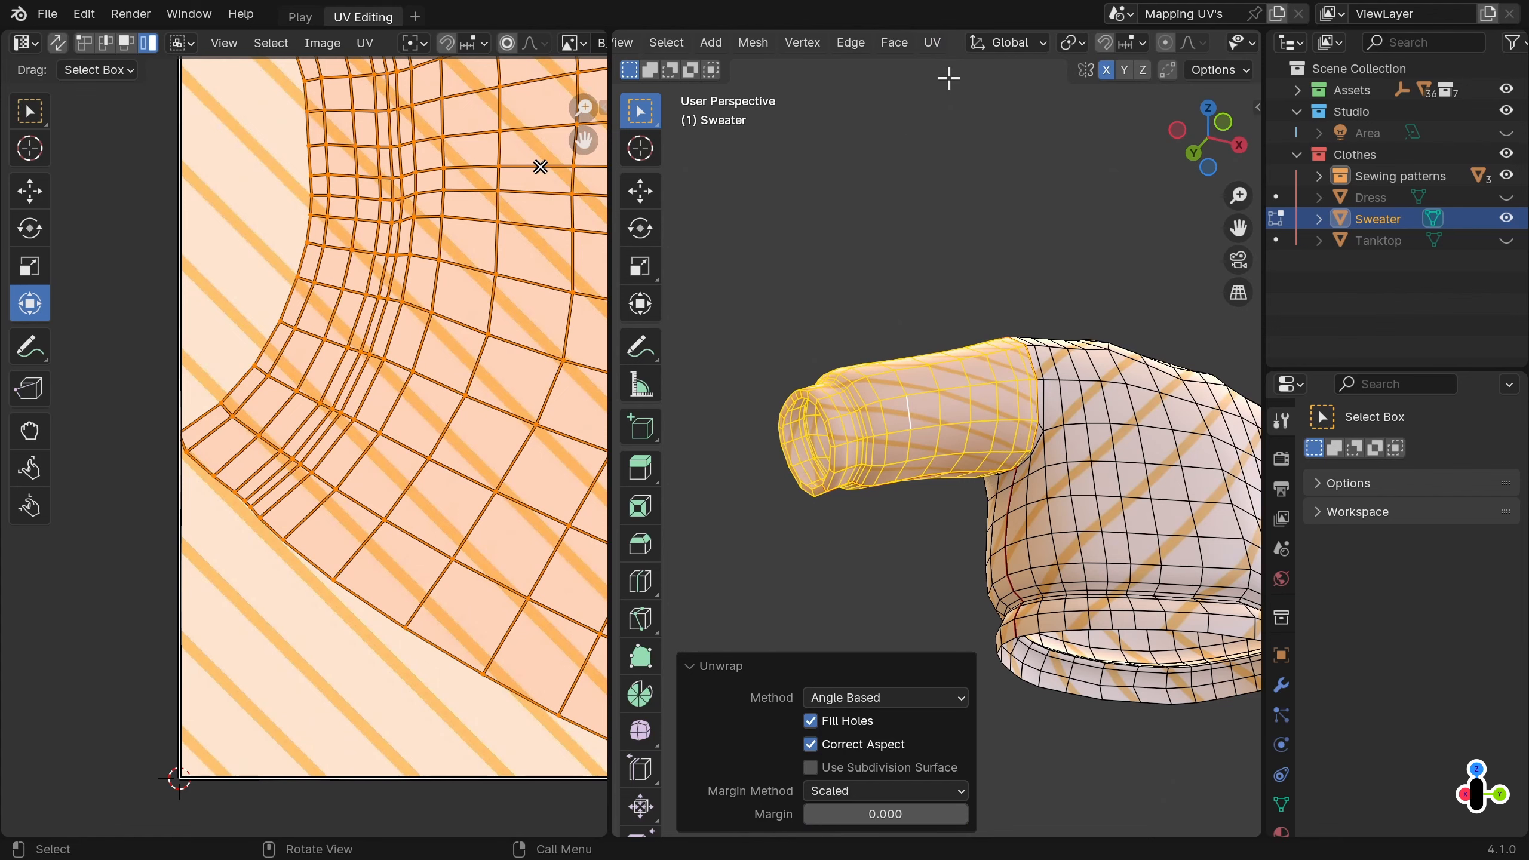
click(690, 663)
scroll(473, 500, down, 3)
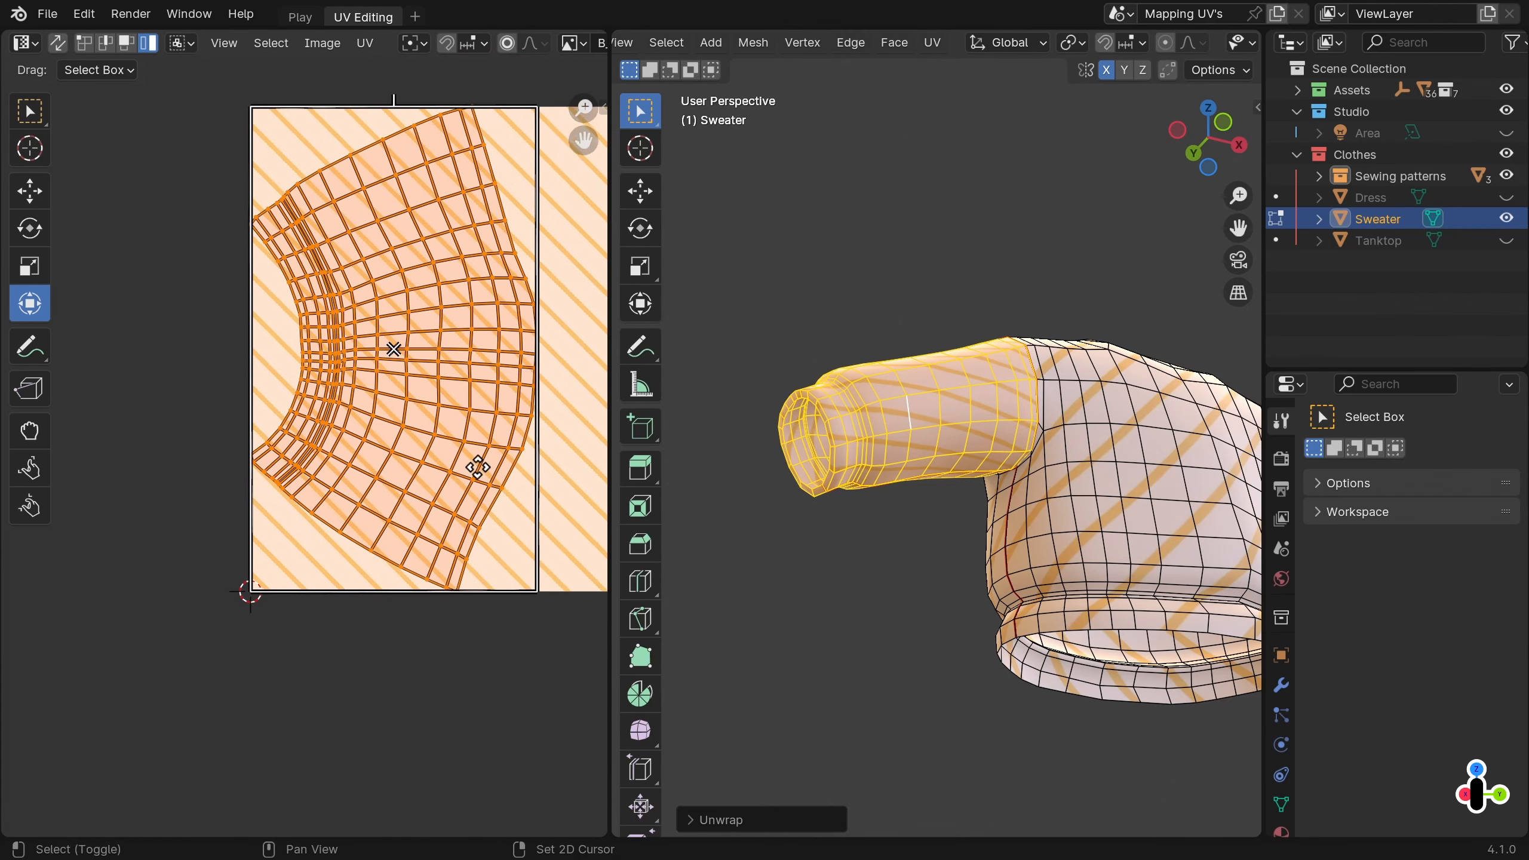
shift+middle_drag(477, 468, 399, 544)
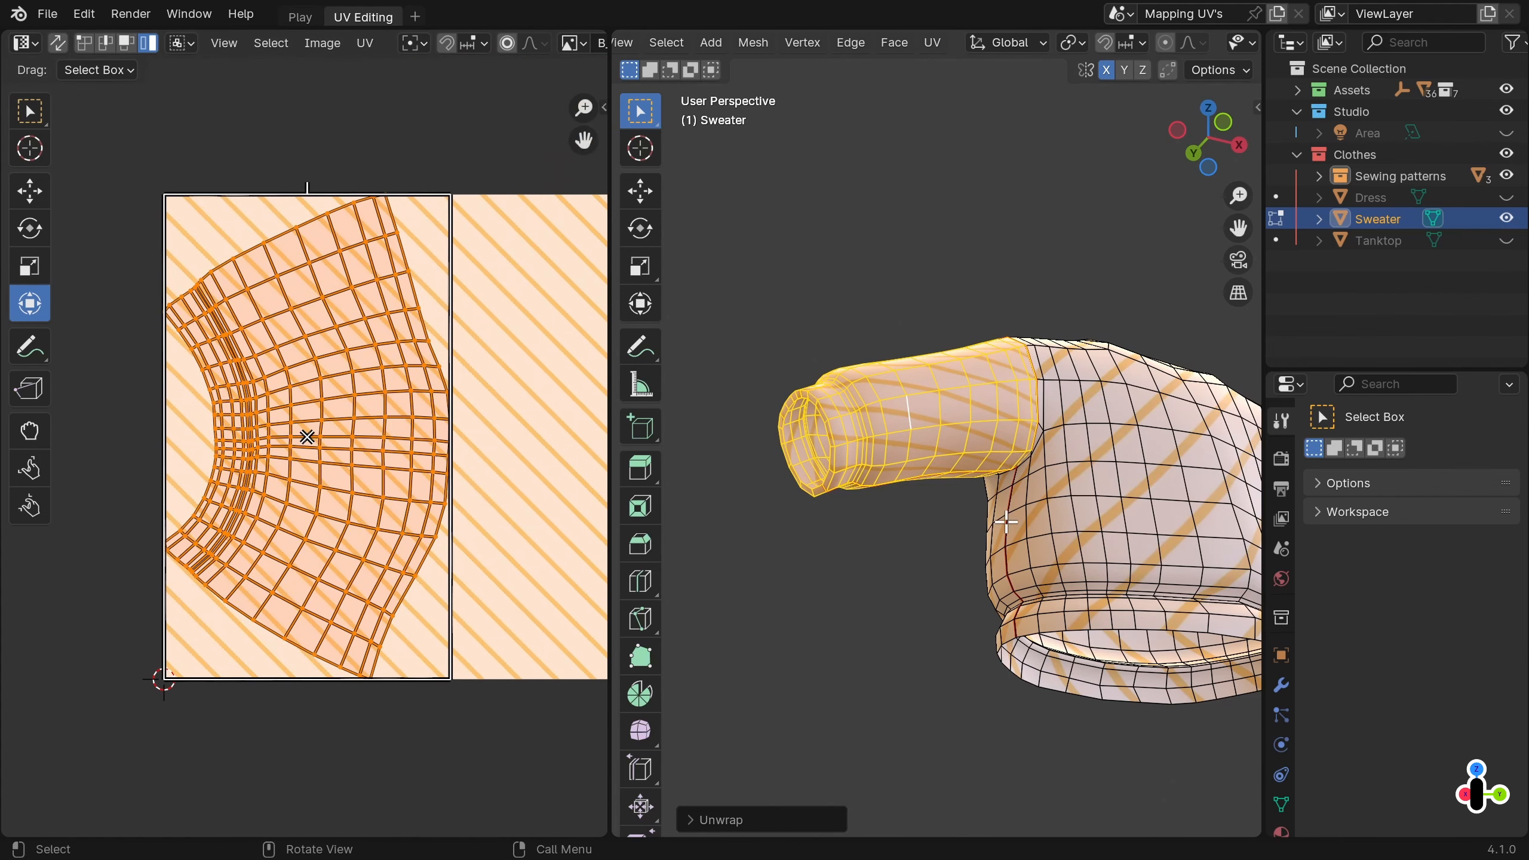
Select the whole sweater, scale the new sleeve's UV island down to match the other sleeve, and space the sleeve and body islands apart.
key(a)
scroll(360, 442, down, 1)
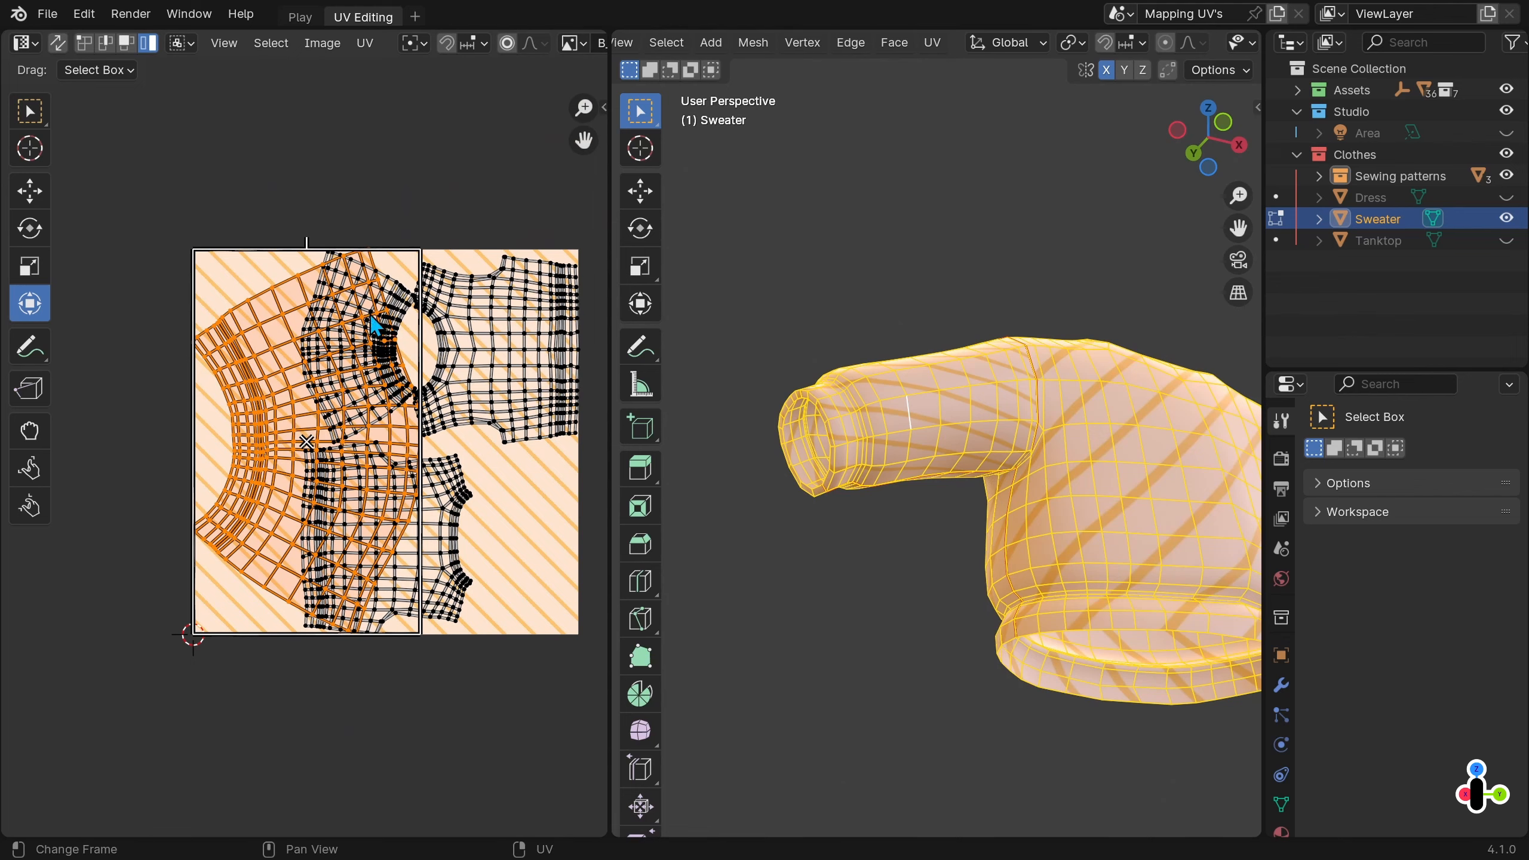
drag(420, 250, 290, 472)
click(360, 348)
drag(359, 348, 263, 351)
click(500, 349)
drag(500, 349, 470, 350)
scroll(1180, 453, down, 1)
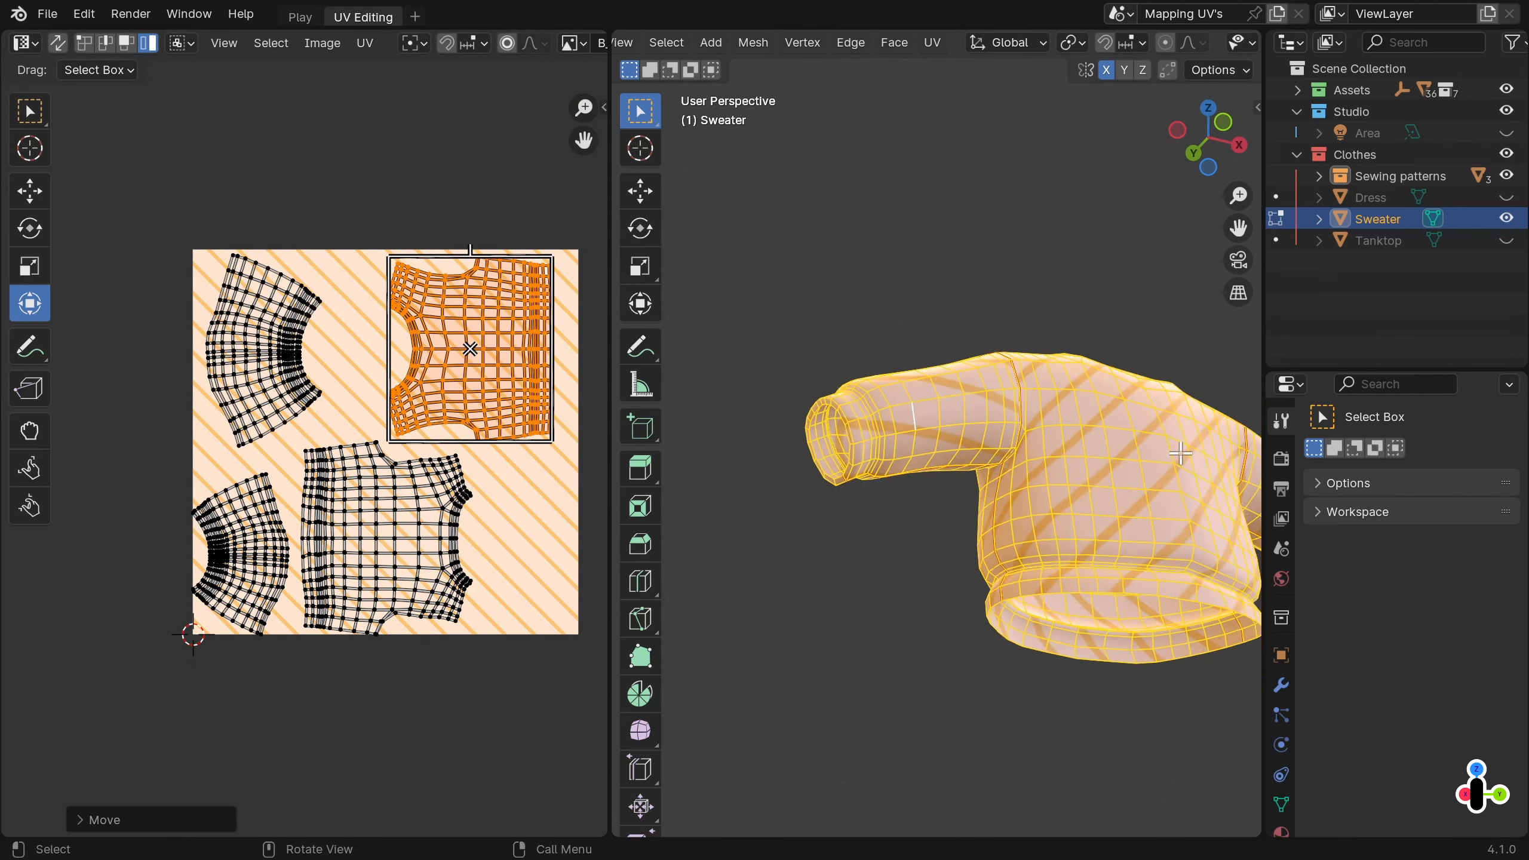
Rotate both sleeve UV islands clockwise to adjust the direction of the stripes on the sleeves, checking the sweater from the front.
key(KP_1)
click(306, 349)
drag(263, 242, 339, 324)
click(266, 495)
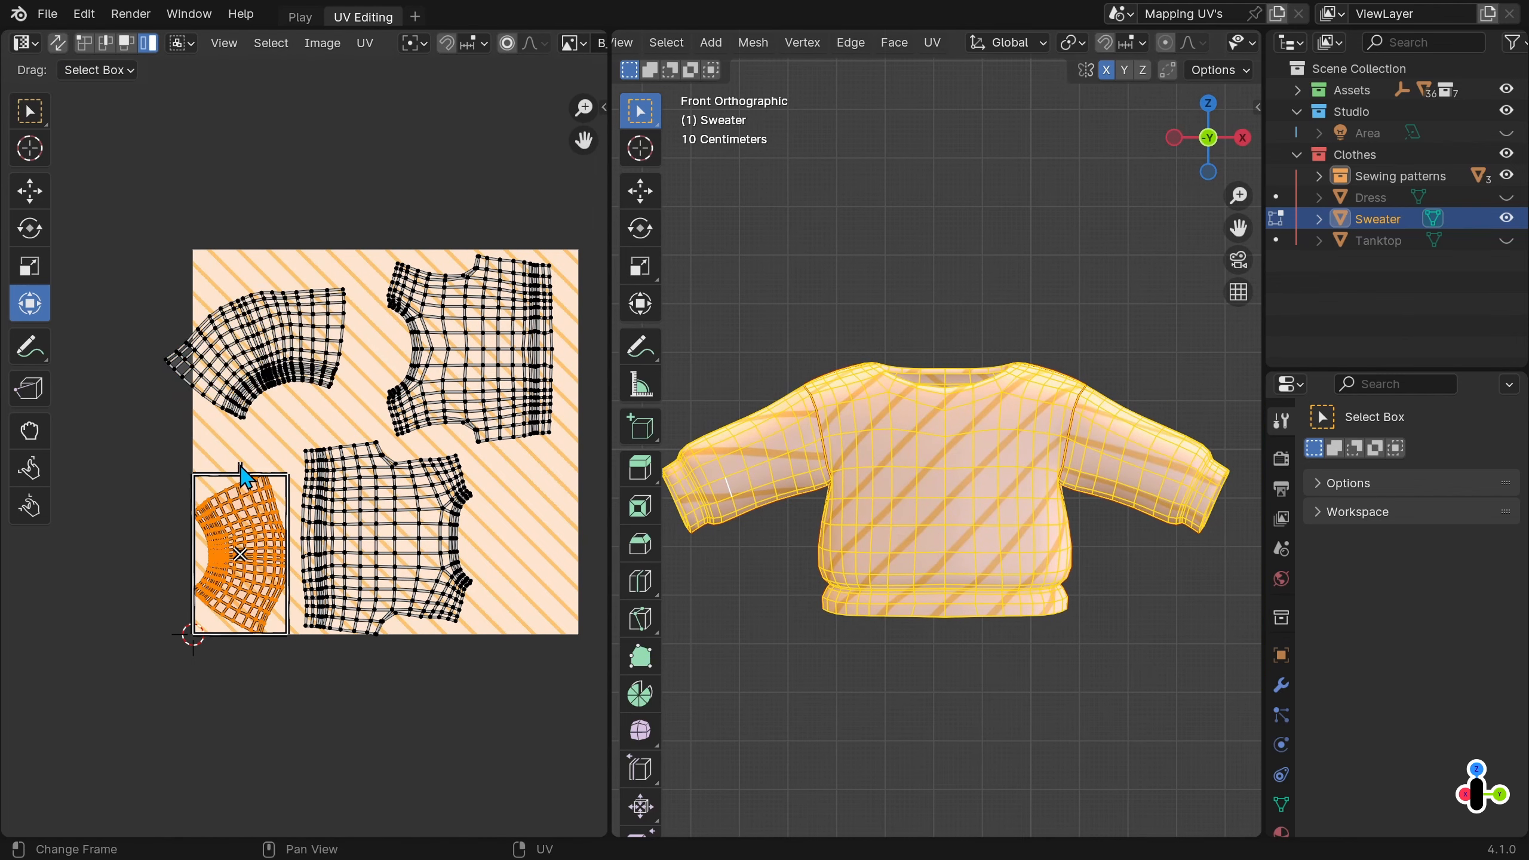
drag(239, 459, 265, 465)
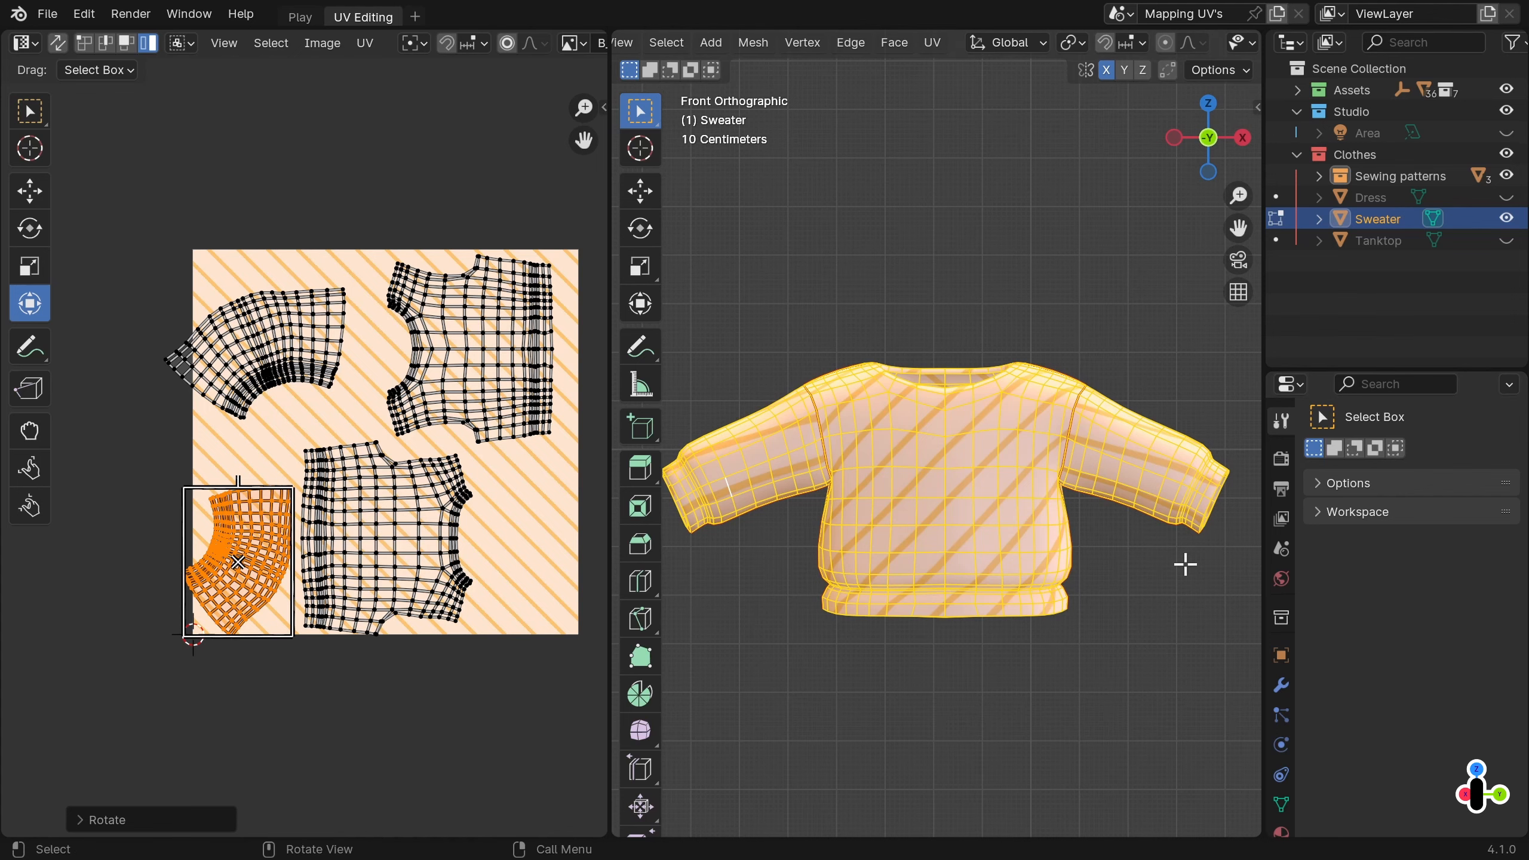
Leave Edit Mode, reveal all hidden objects, and review the finished sweater with the rest of the scene in the Play workspace.
key(Tab)
key(alt+h)
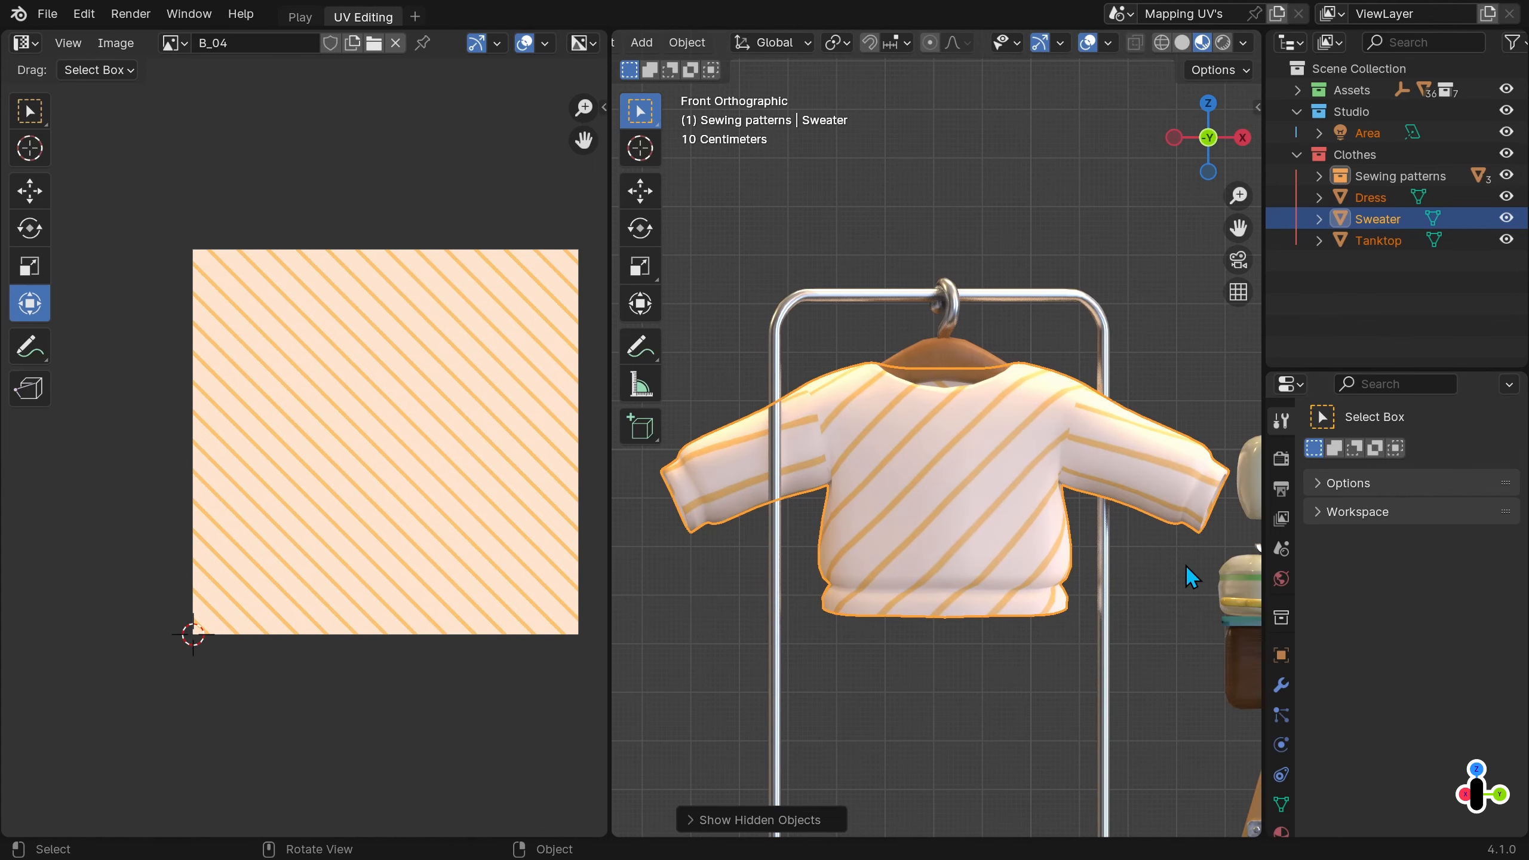
click(1143, 507)
scroll(1138, 523, down, 6)
shift+middle_drag(1142, 522, 1051, 544)
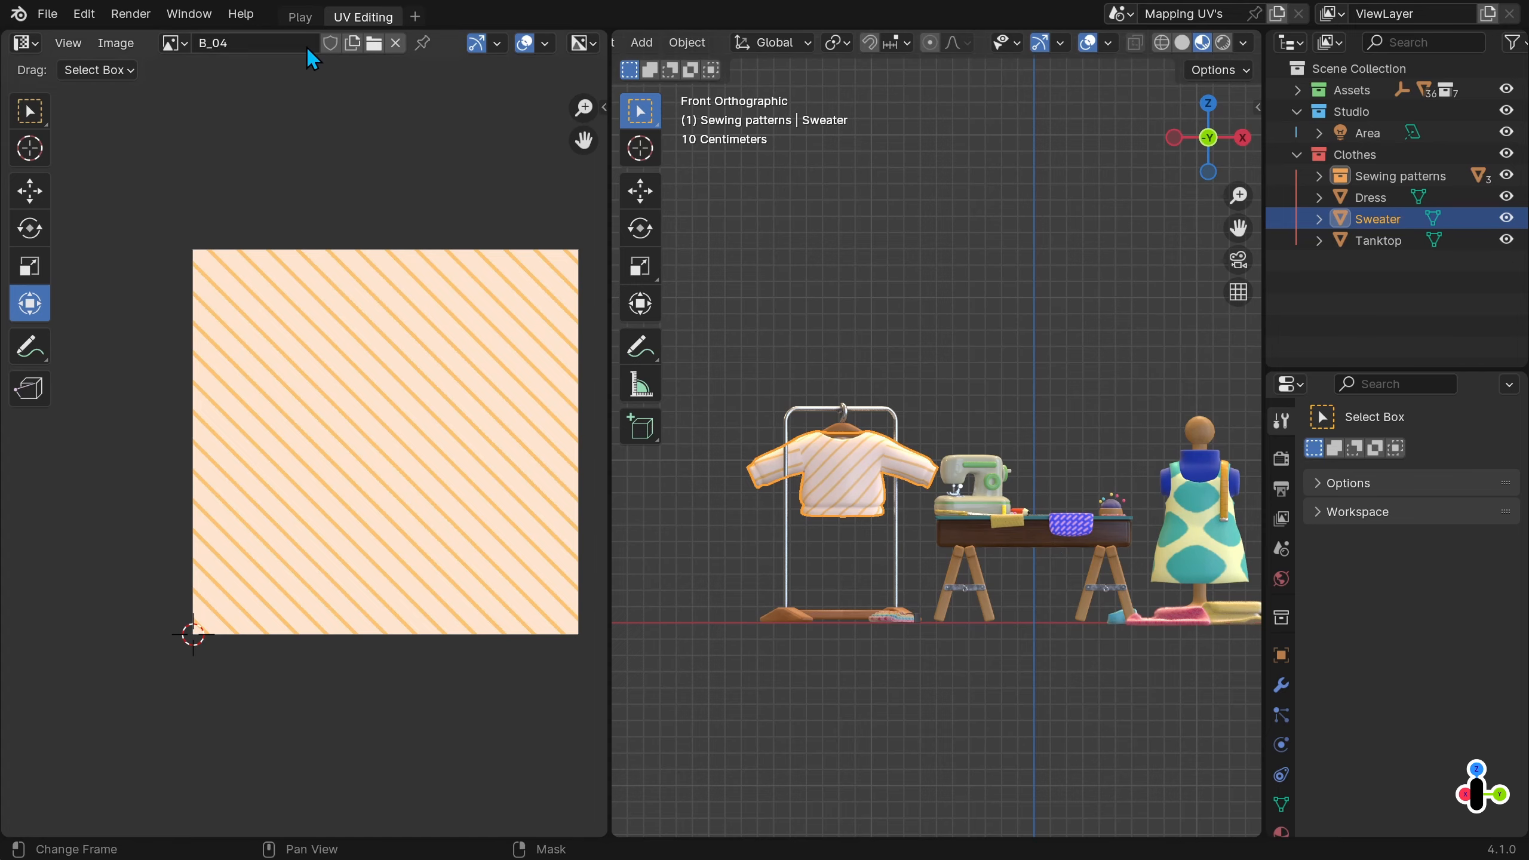
click(300, 17)
middle_drag(871, 384, 877, 396)
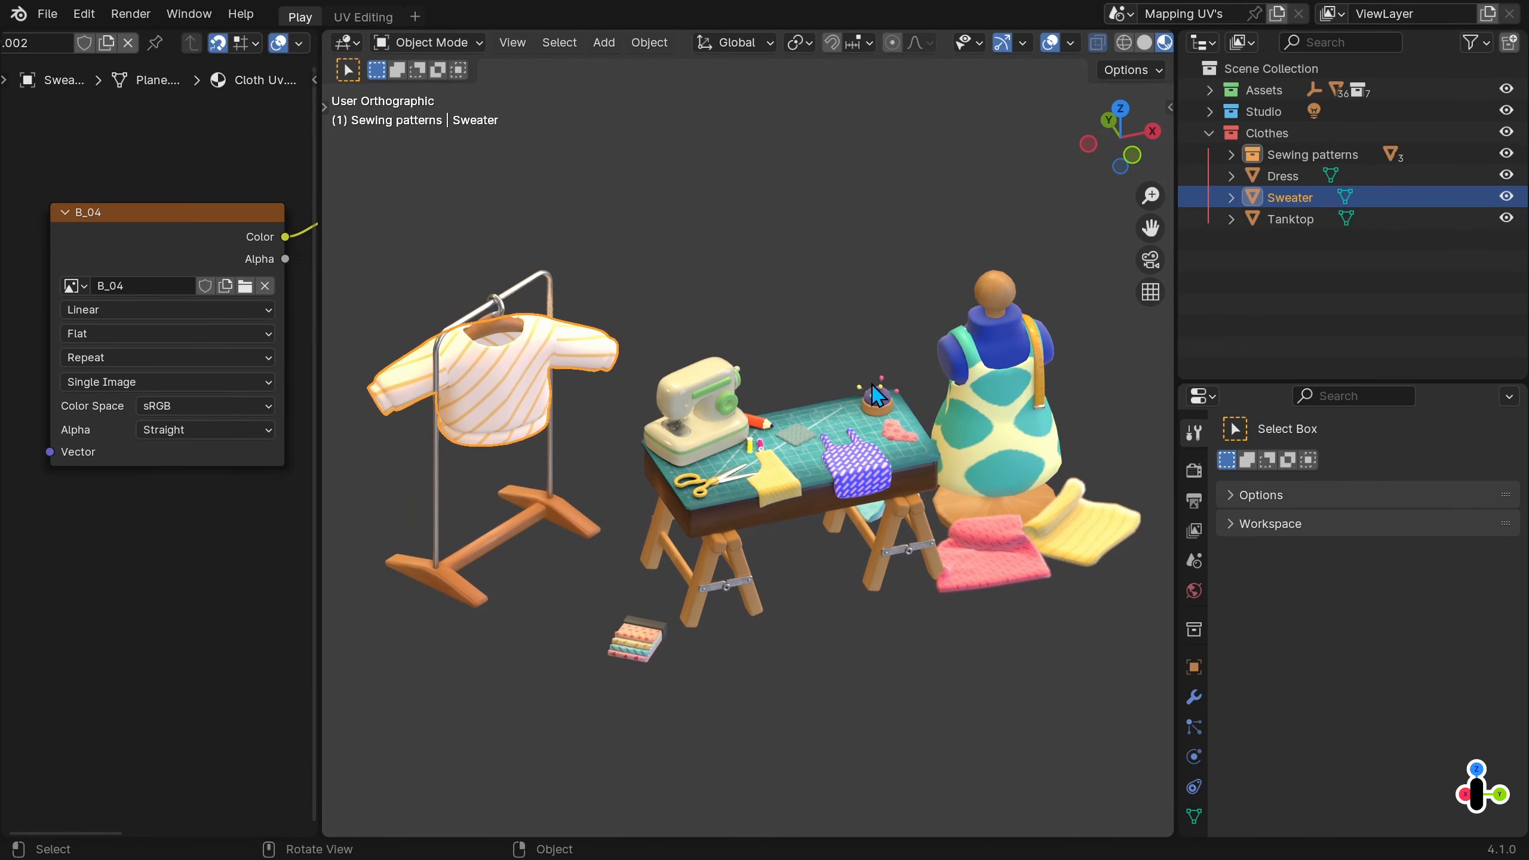
Enlarge all of the dress's UV islands beyond the image bounds to make its dot pattern smaller, and return to Object Mode.
click(361, 16)
middle_drag(1134, 516, 967, 500)
scroll(966, 499, up, 1)
click(967, 500)
key(Tab)
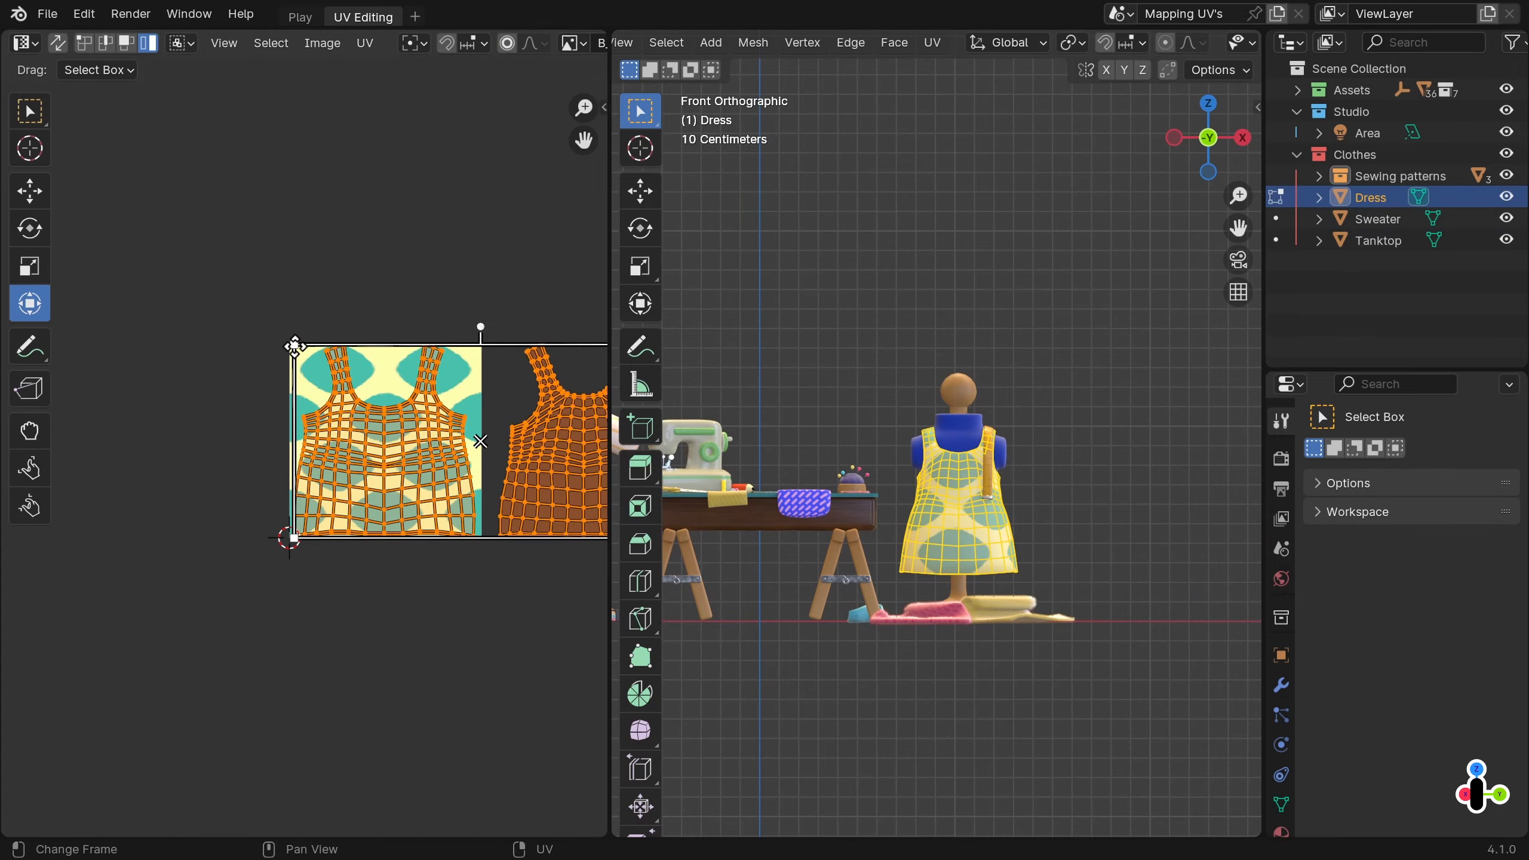
drag(295, 346, 353, 799)
scroll(497, 575, down, 4)
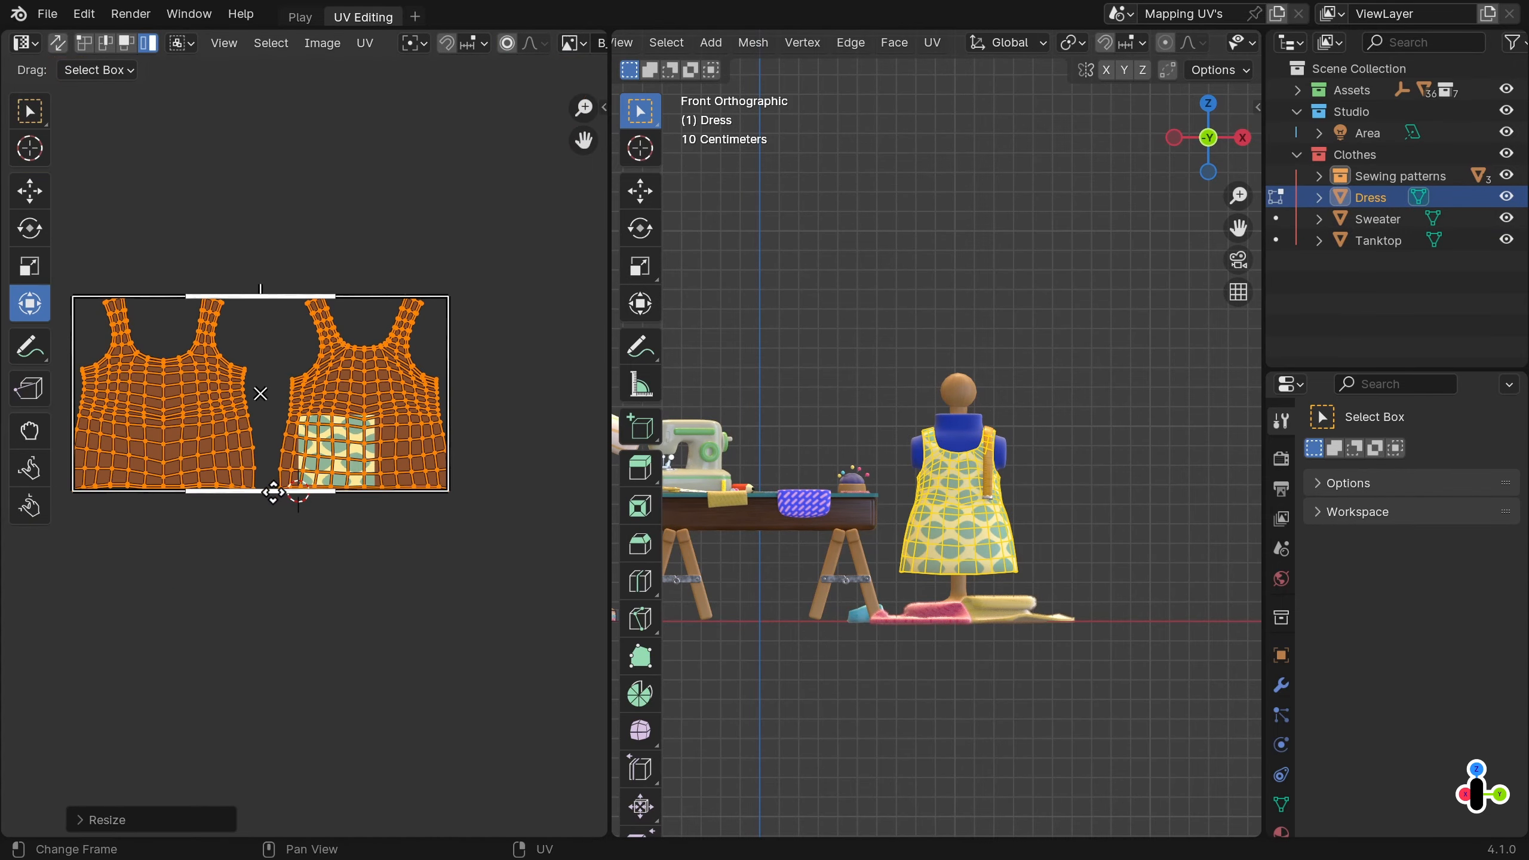
drag(273, 492, 344, 481)
key(Tab)
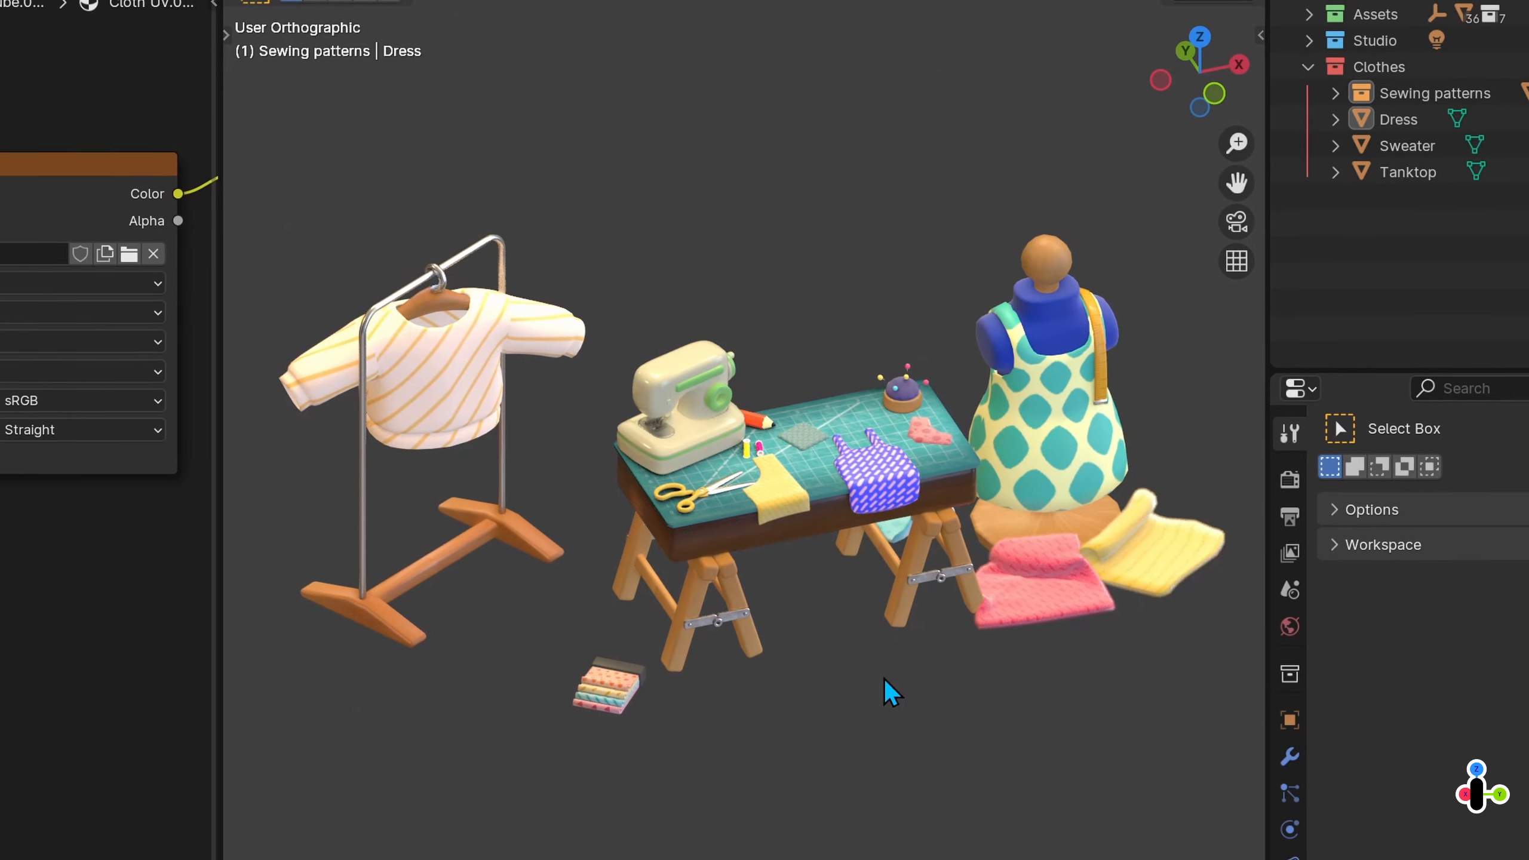